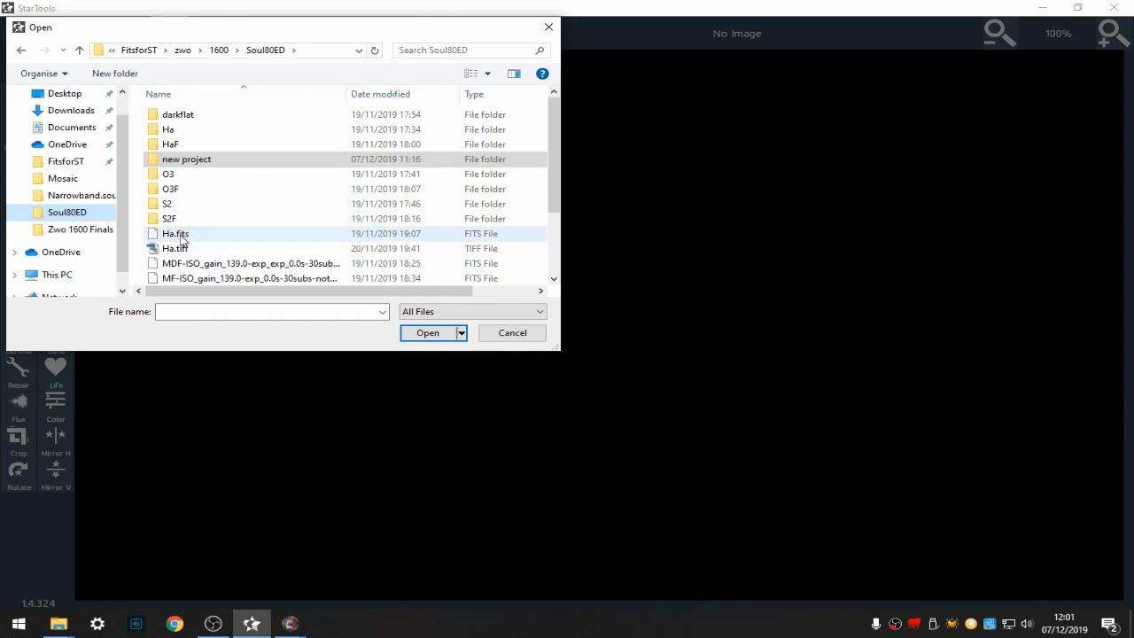
- Open Ha.fits from the Soul80ED folder and declare it linear, Bayered and not white balanced data
click(180, 233)
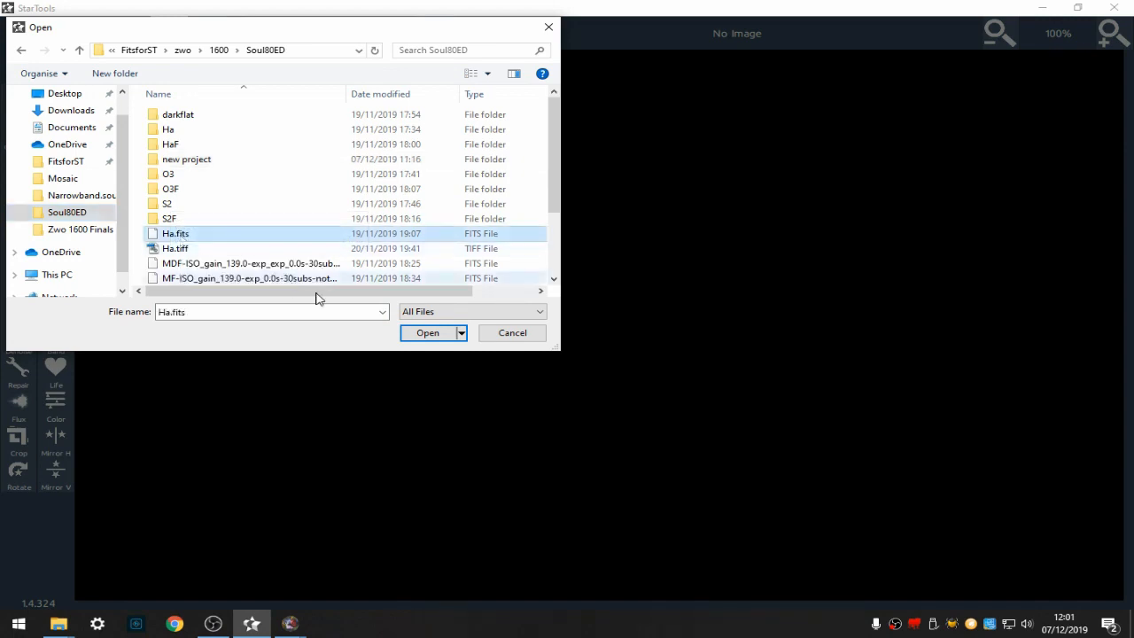
click(438, 338)
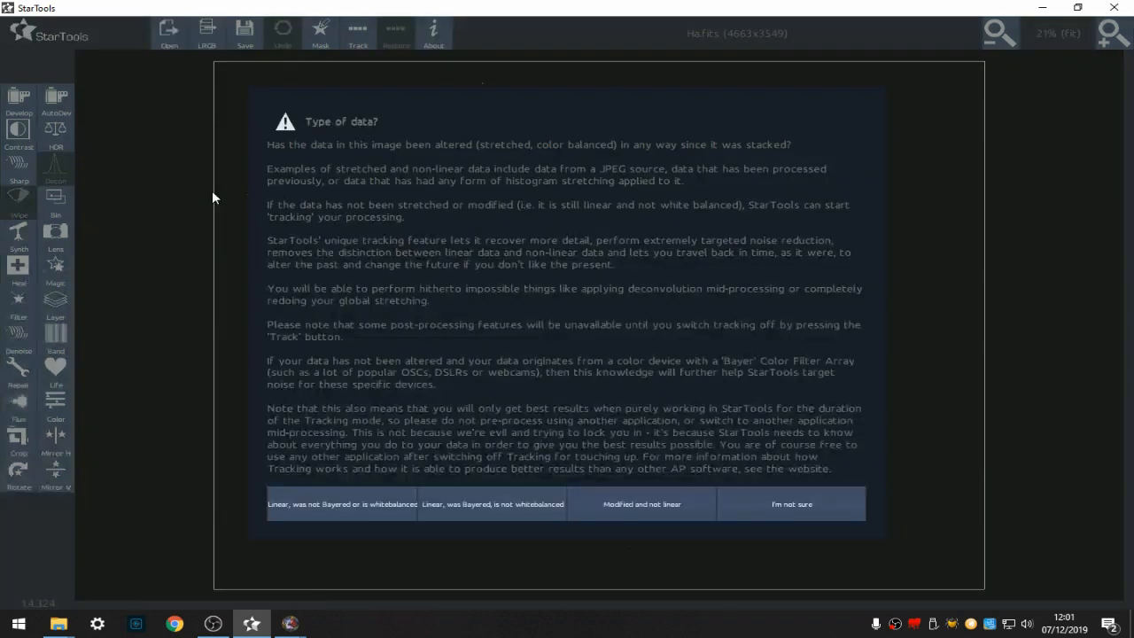
click(484, 504)
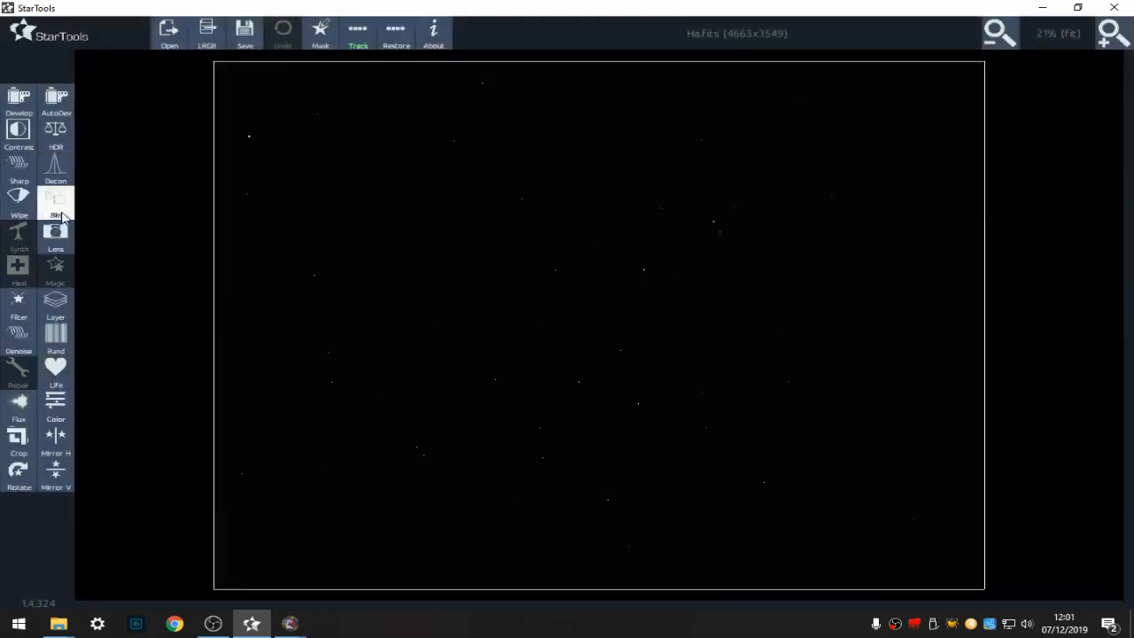
- Bin the Ha image at the default scale
click(61, 213)
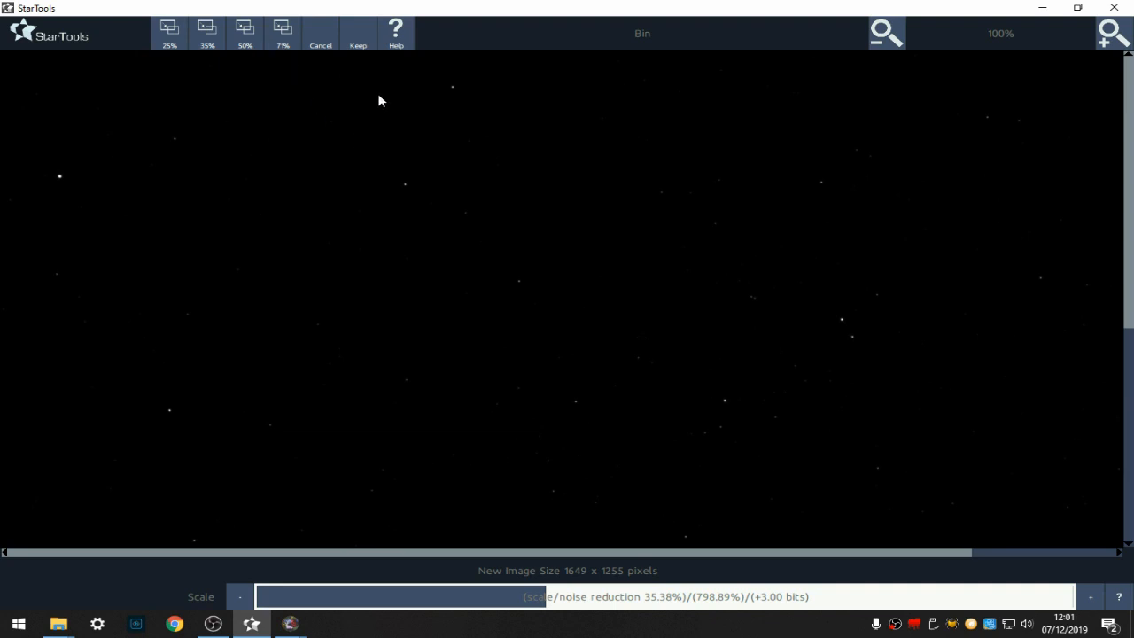
click(359, 46)
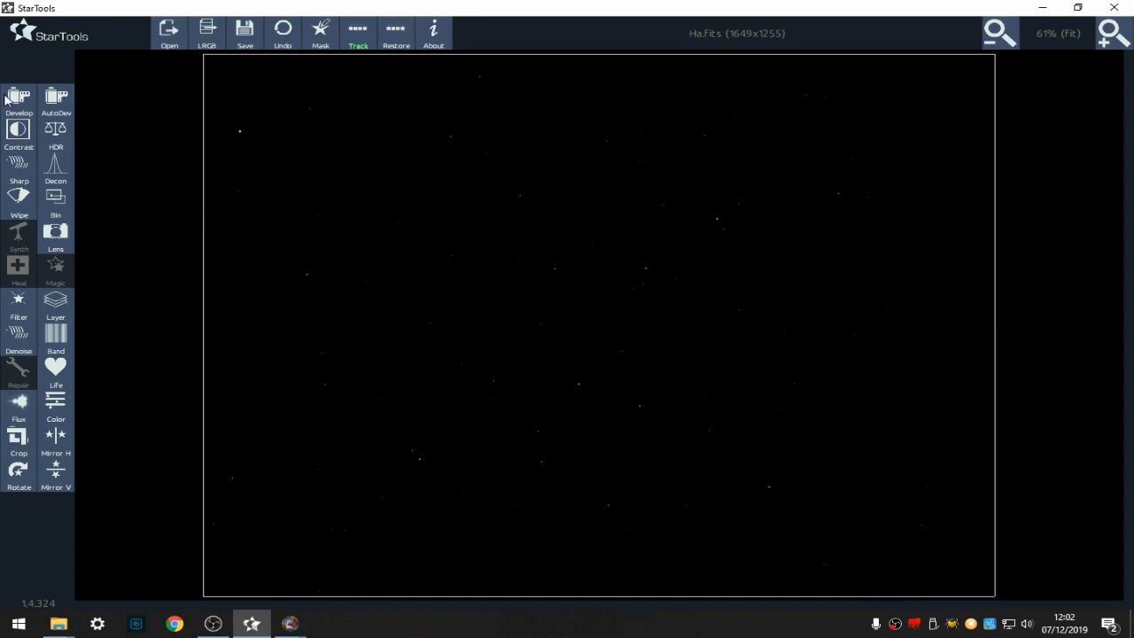
- Apply an initial Develop stretch with Digital Development at about 92%
click(18, 101)
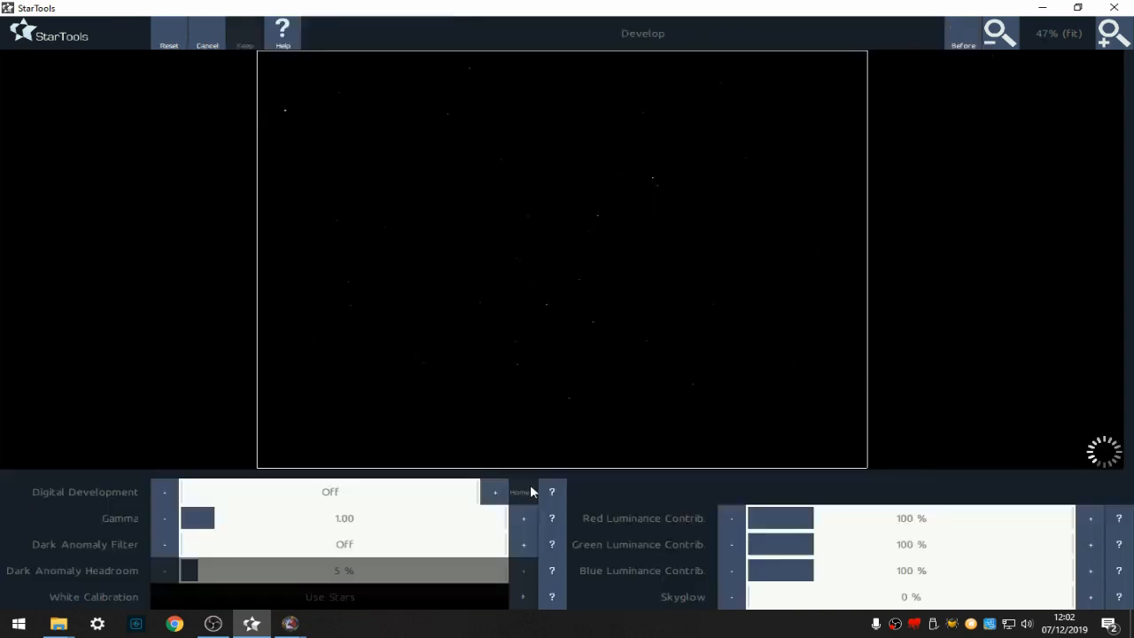
click(451, 492)
click(454, 491)
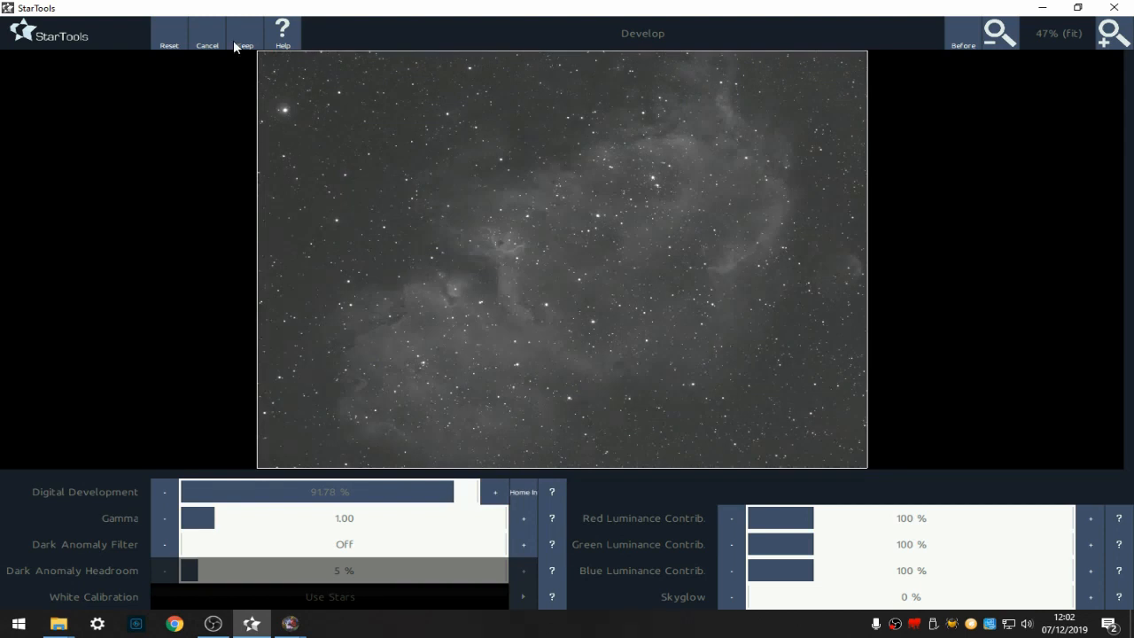
click(237, 37)
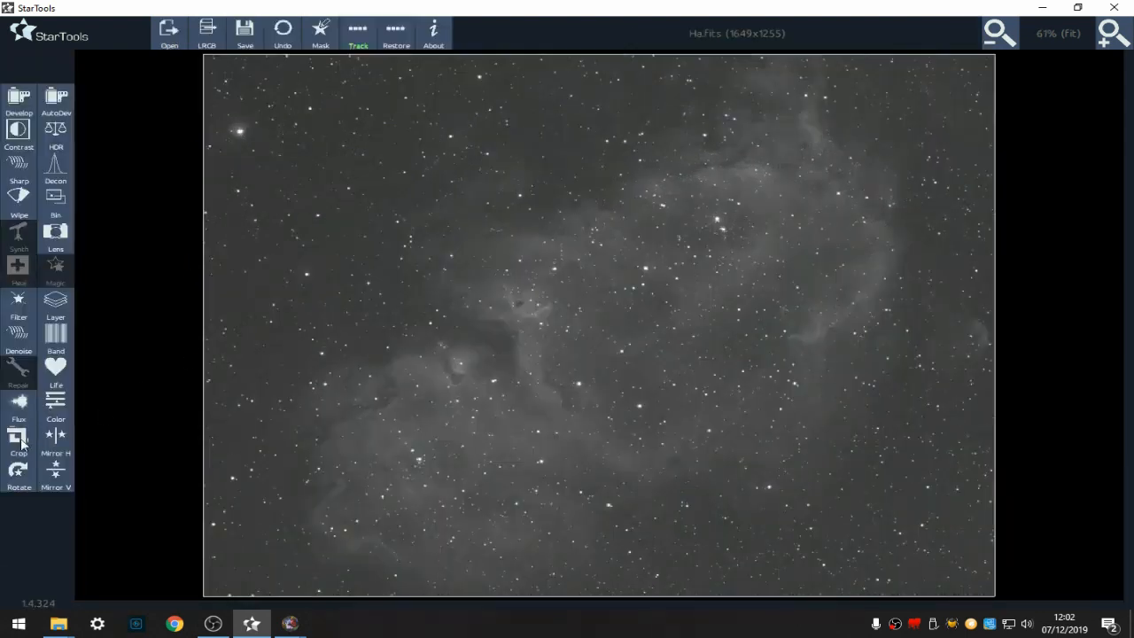
- Crop off about 123 pixels at the left edge and 19 at the top, keeping a 1510 x 1218 image
click(19, 440)
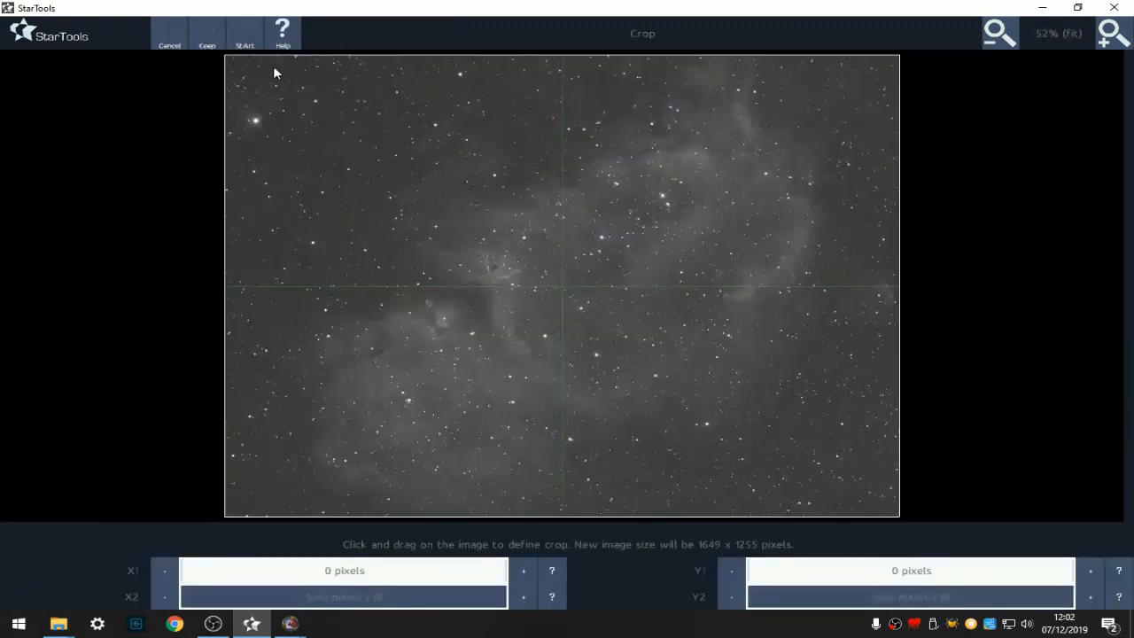
drag(275, 59, 893, 509)
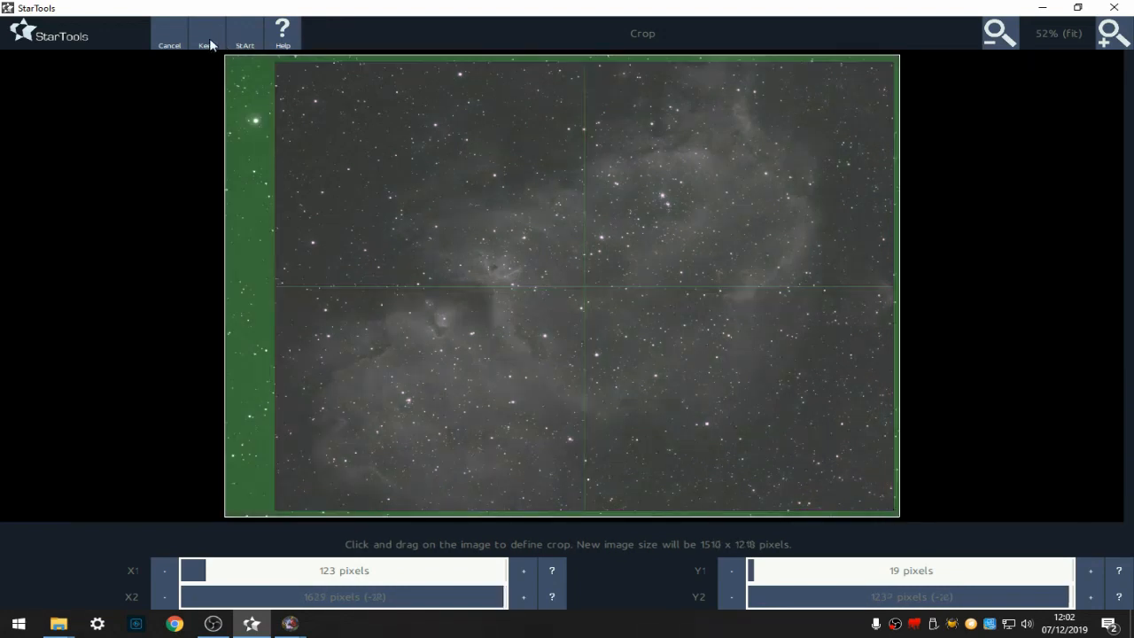
click(212, 42)
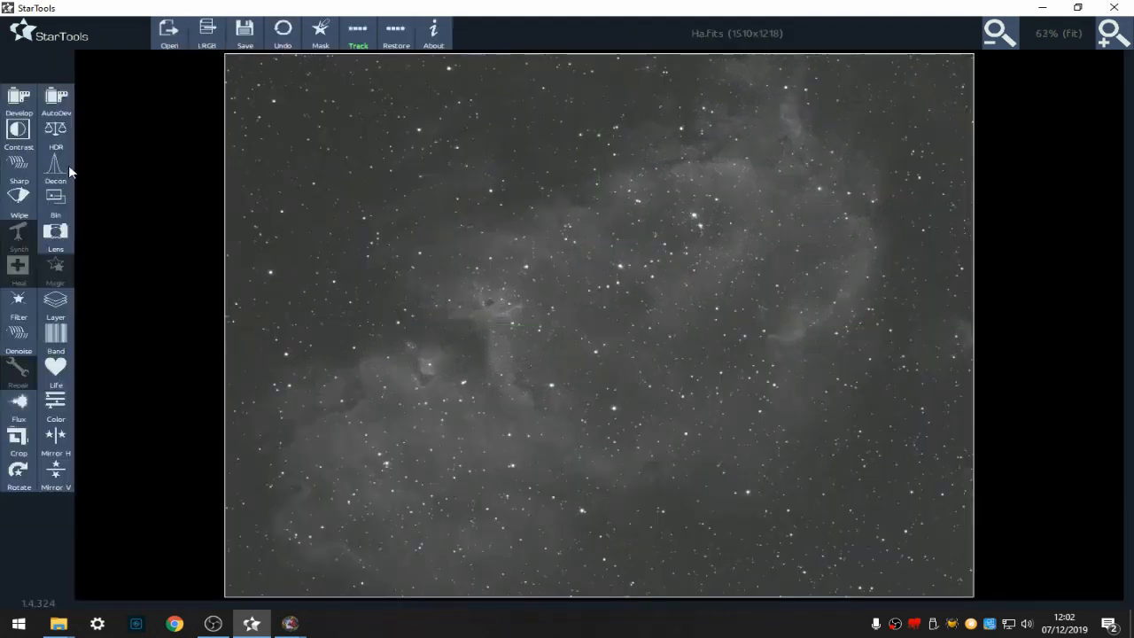
- Open Wipe, switch Temporary AutoDev to Yes and render the preview
click(32, 202)
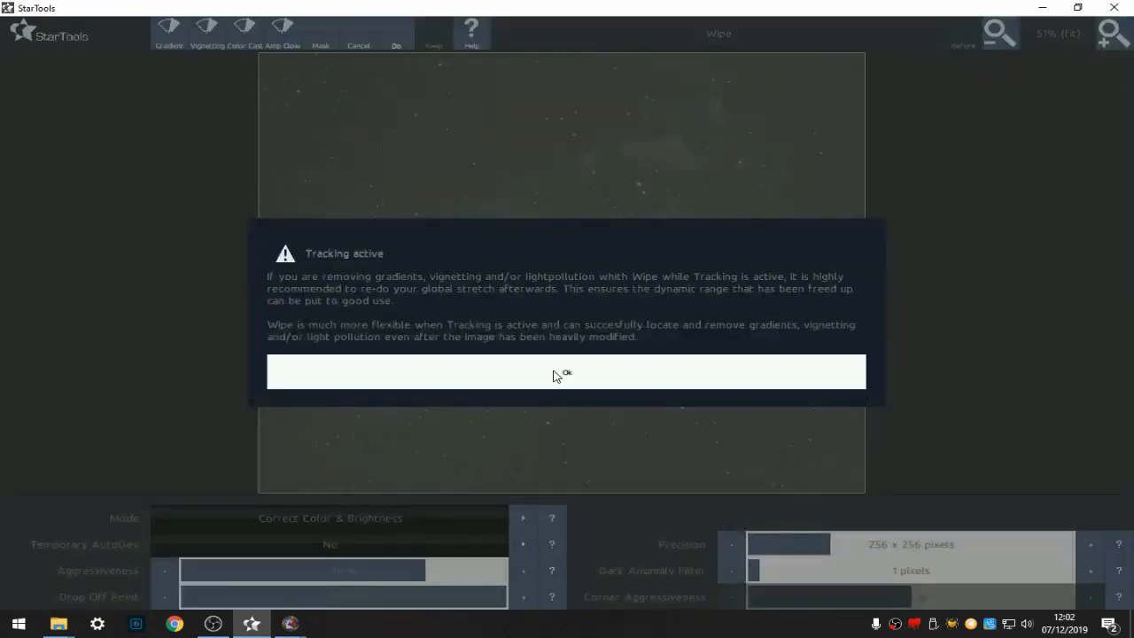
click(554, 373)
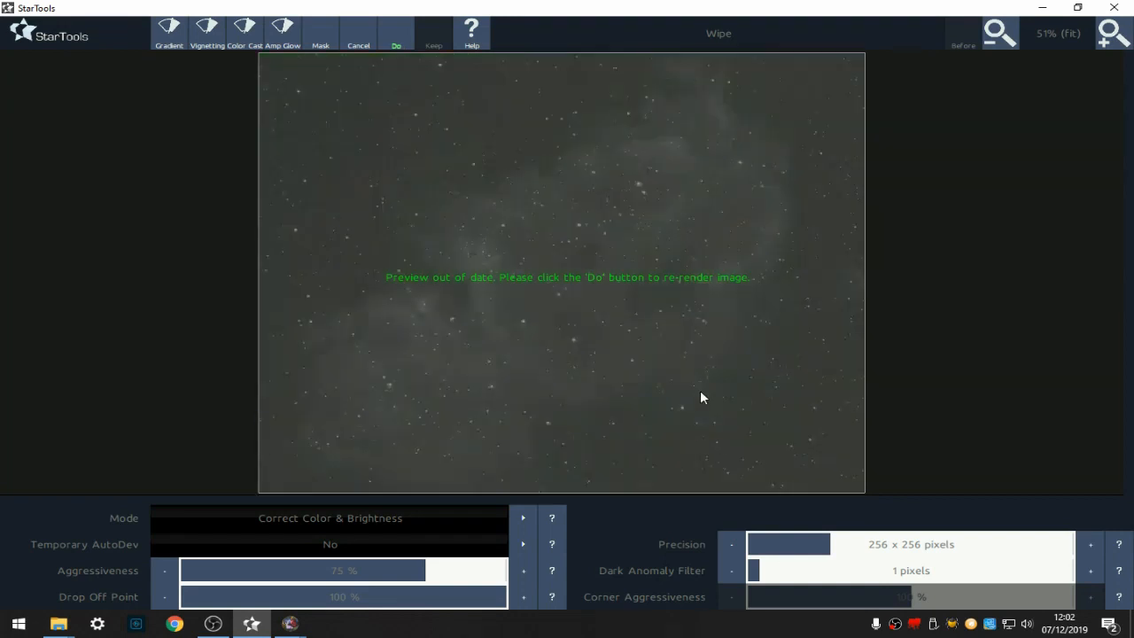
click(523, 544)
click(398, 42)
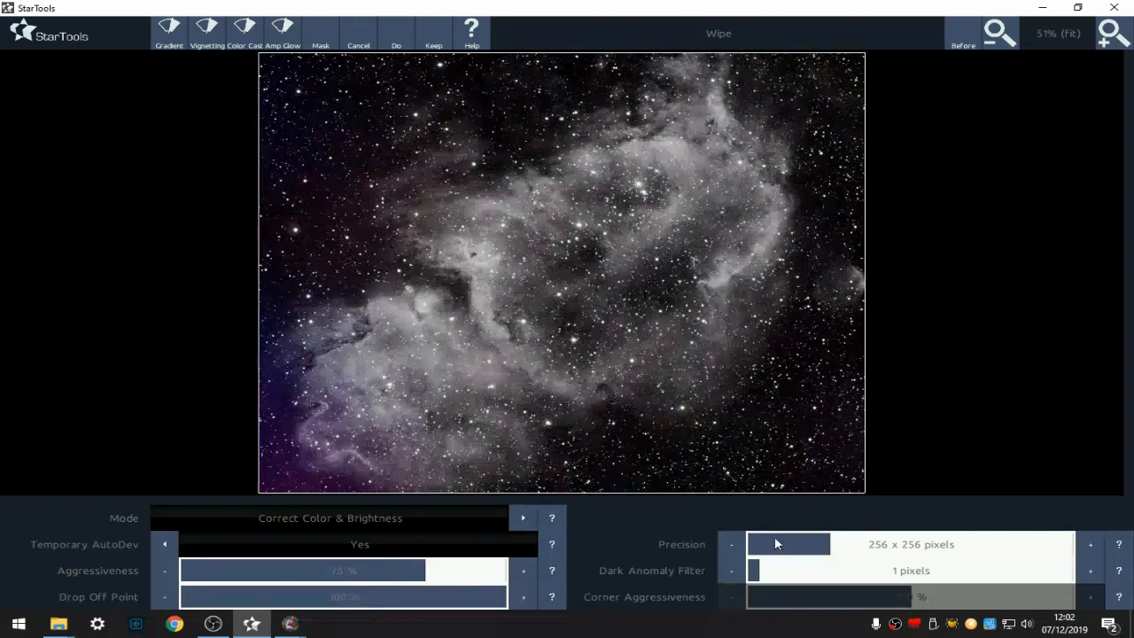
- Raise Wipe's Dark Anomaly Filter to 3 pixels, re-render and keep the result
click(1094, 574)
click(1093, 574)
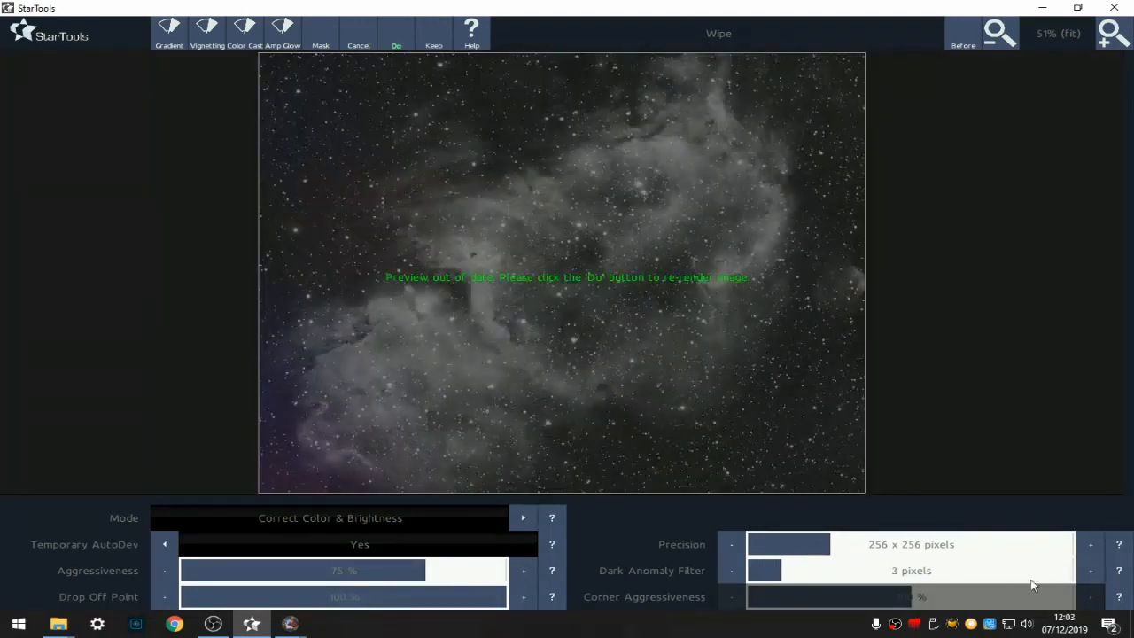
click(396, 37)
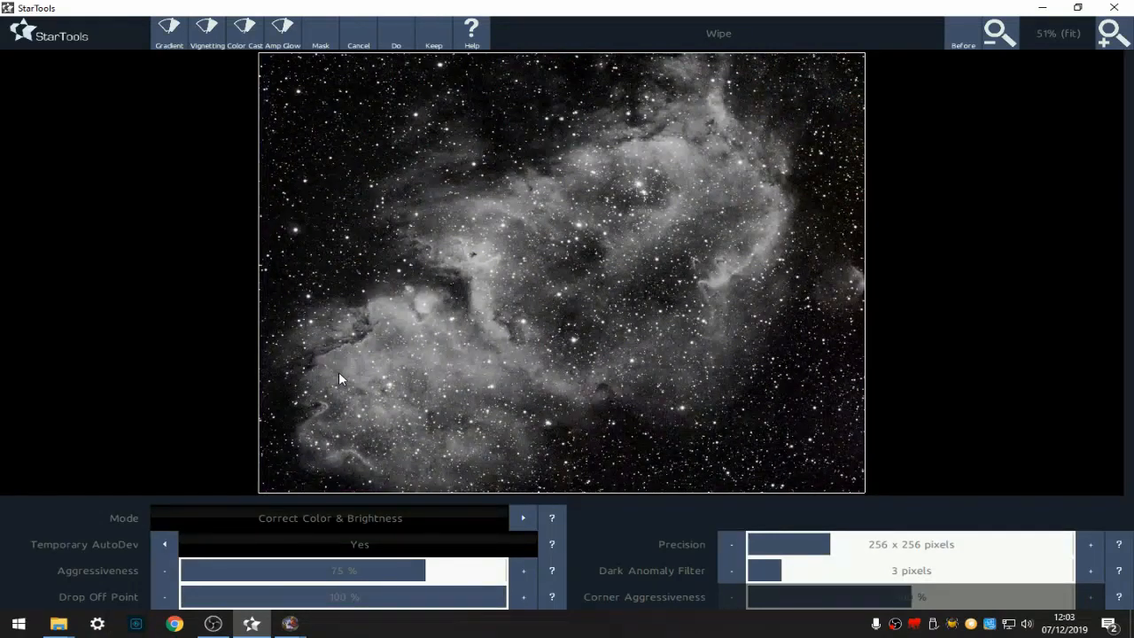
click(433, 34)
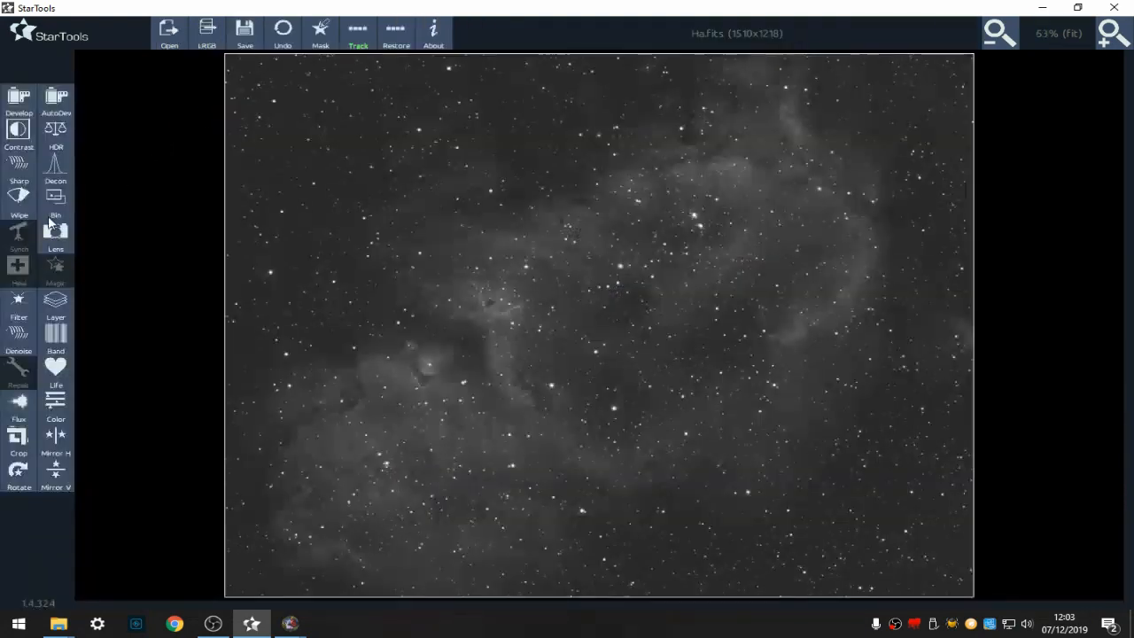
- Reopen Develop and set its Dark Anomaly Filter to 16.0 pixels
click(17, 102)
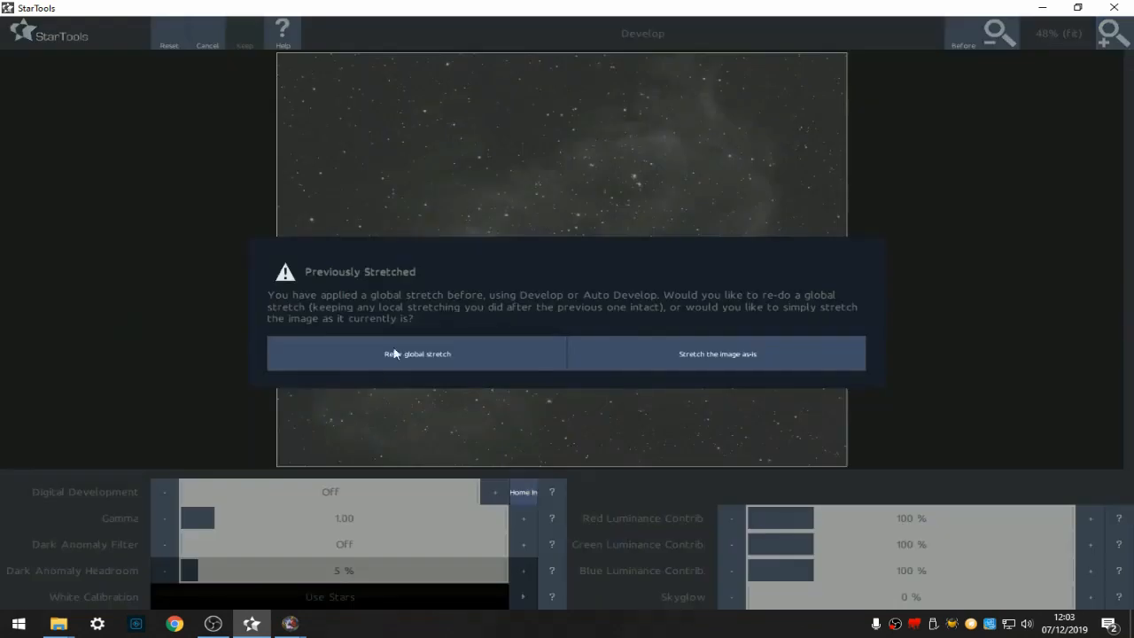
click(392, 353)
click(425, 544)
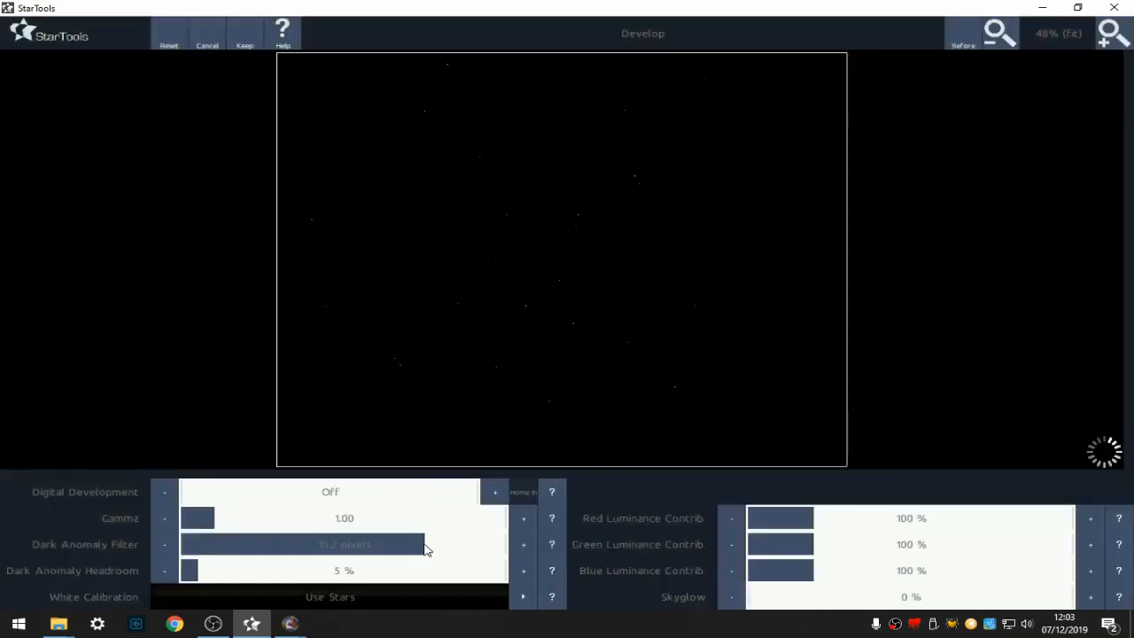
click(524, 546)
click(524, 546)
click(524, 546)
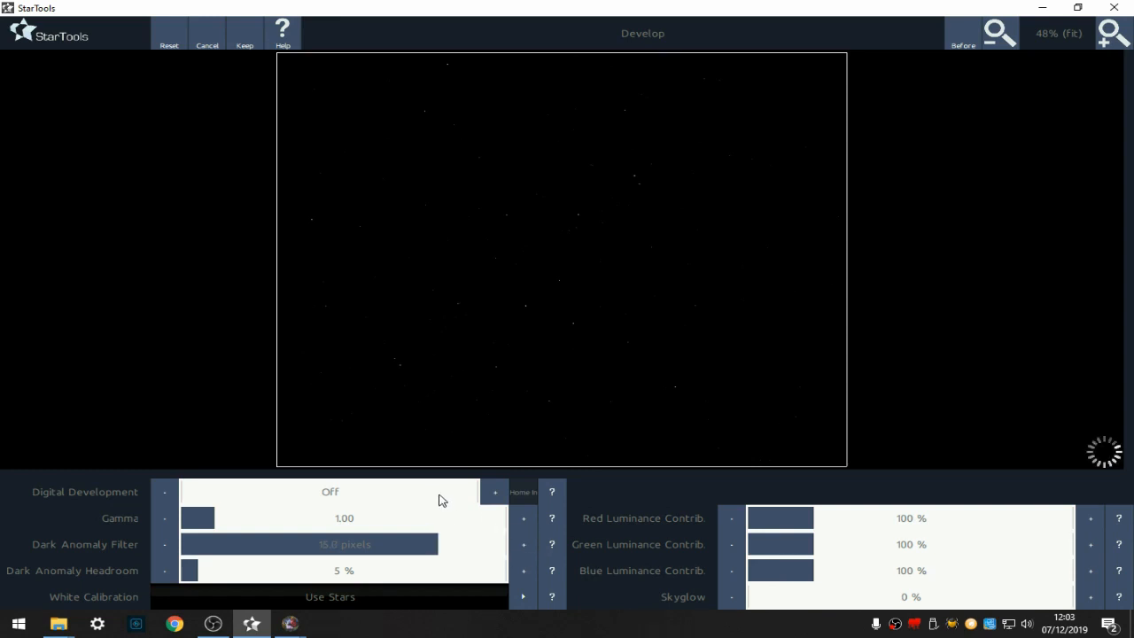
- Set Digital Development to about 96% and keep the stretch
drag(448, 496, 459, 496)
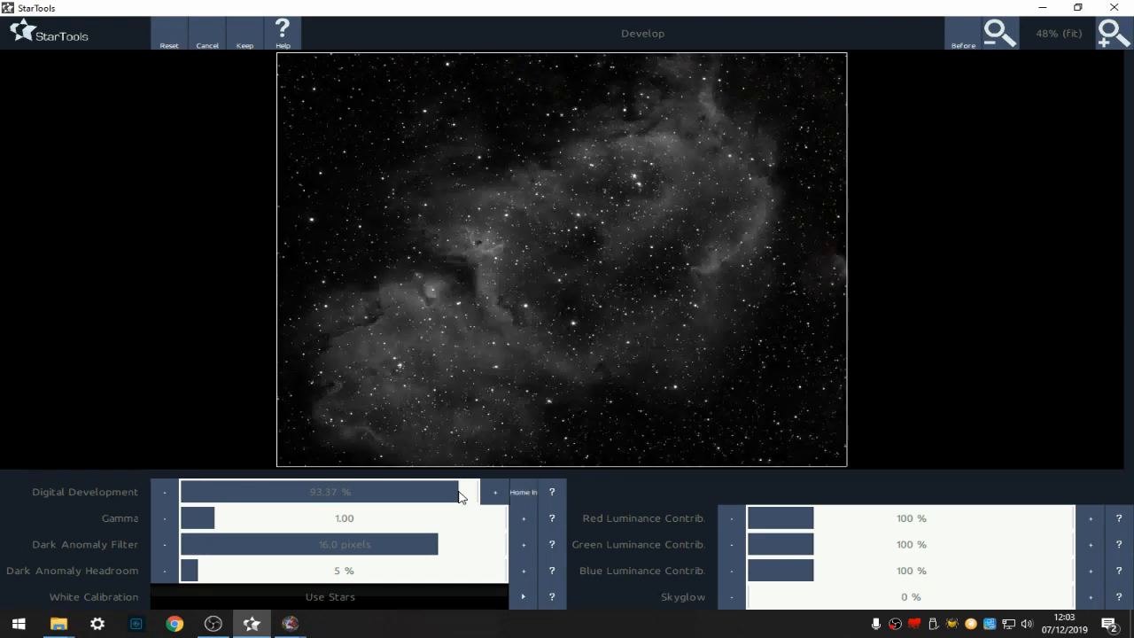
drag(461, 497, 468, 496)
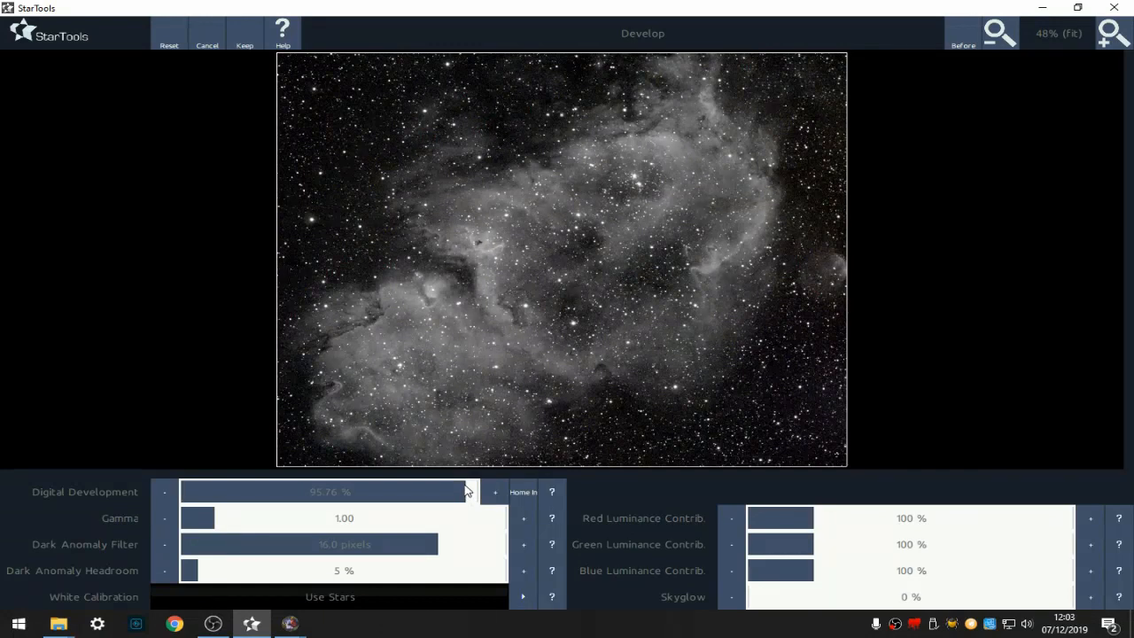
click(245, 33)
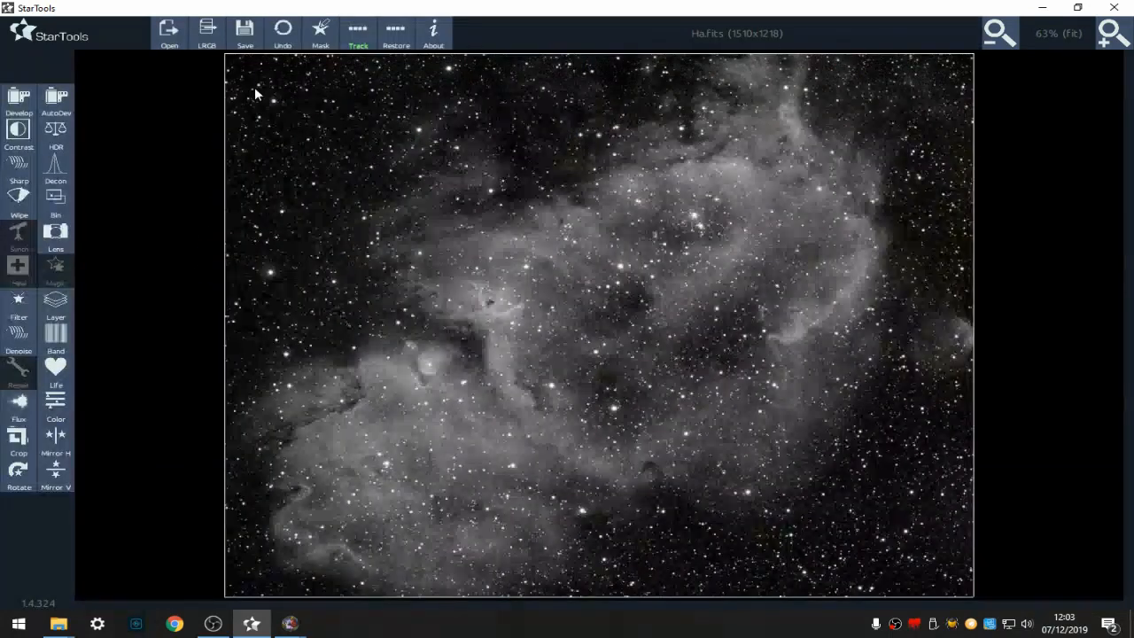
- Save the image as Ha.tiff in the new project folder
click(244, 34)
double_click(204, 164)
click(152, 283)
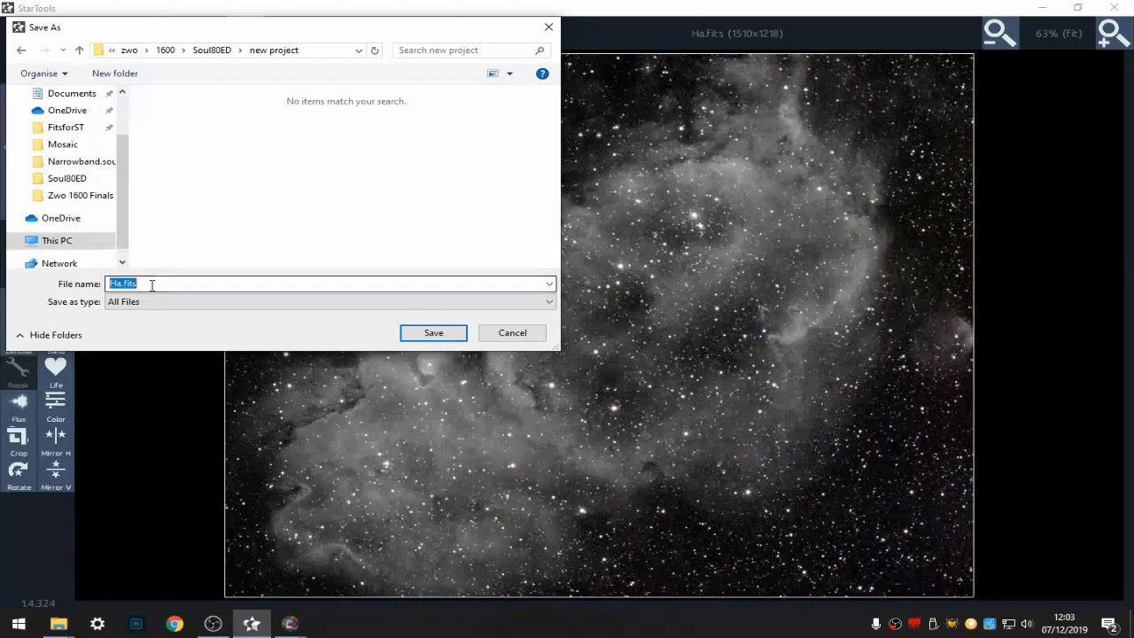
drag(140, 282, 124, 282)
text(tiff)
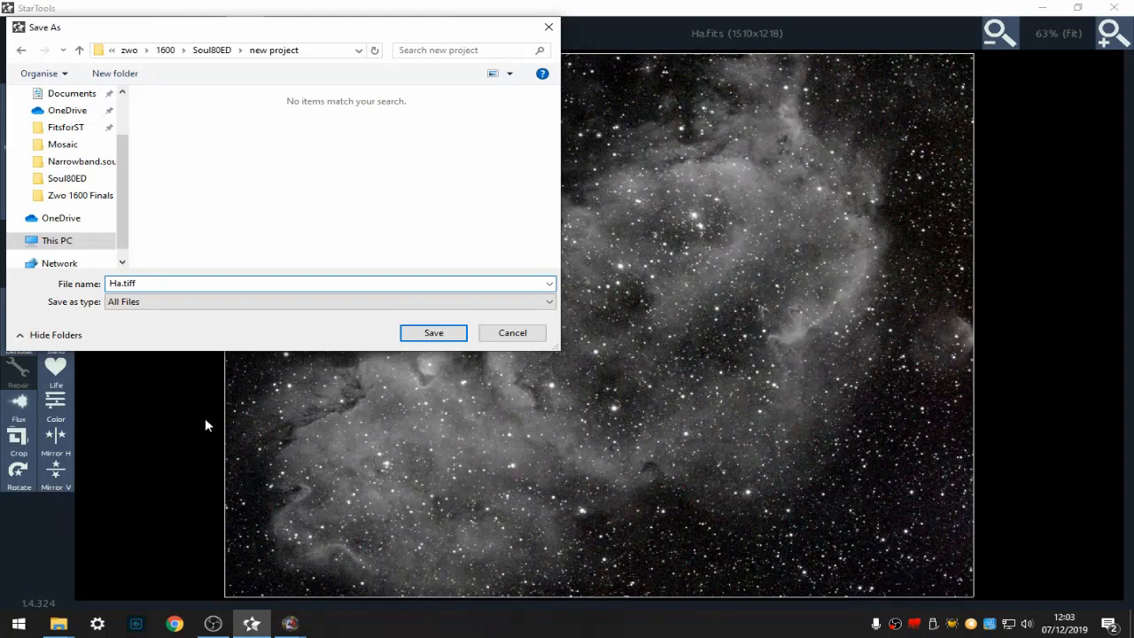
click(420, 332)
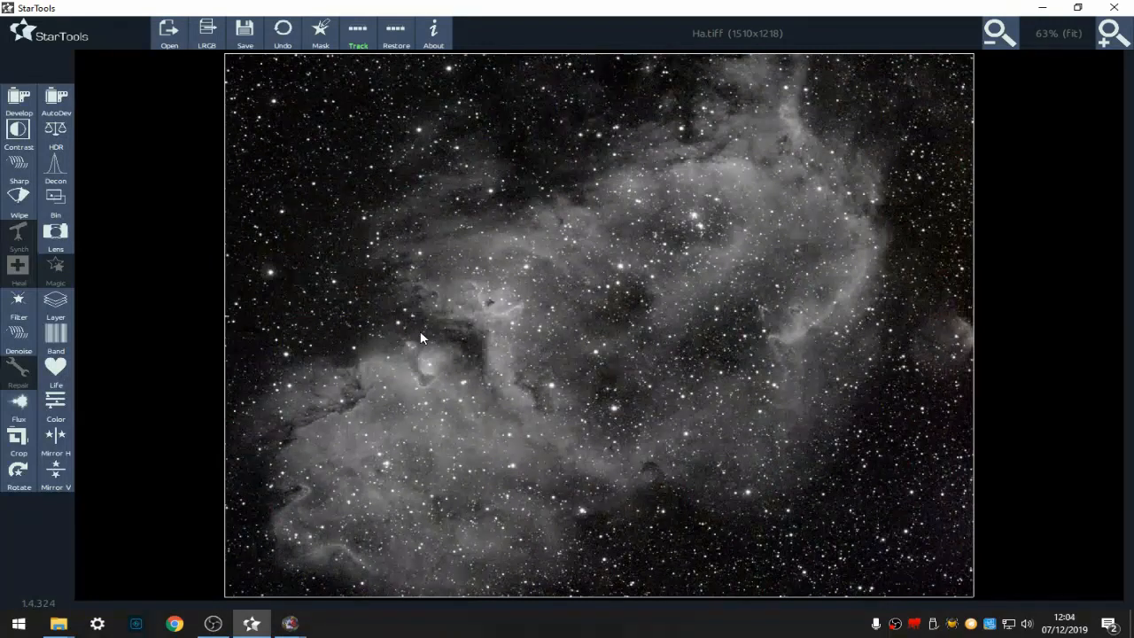
- Open S2.fits from the Soul80ED folder and declare it linear, Bayered and not white balanced data
click(159, 40)
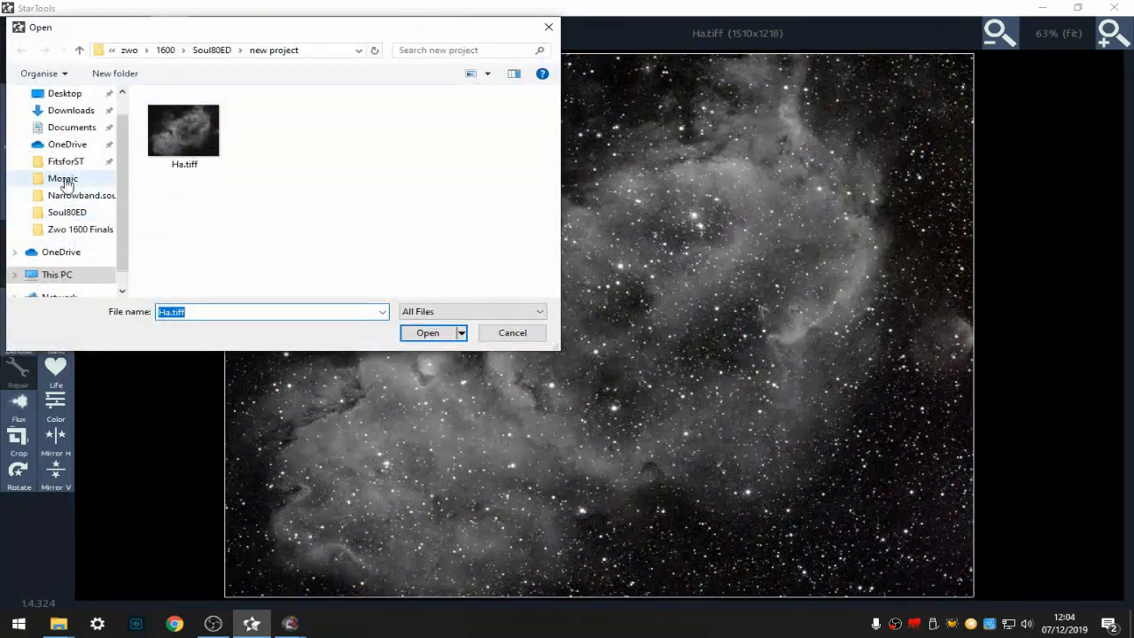
click(75, 211)
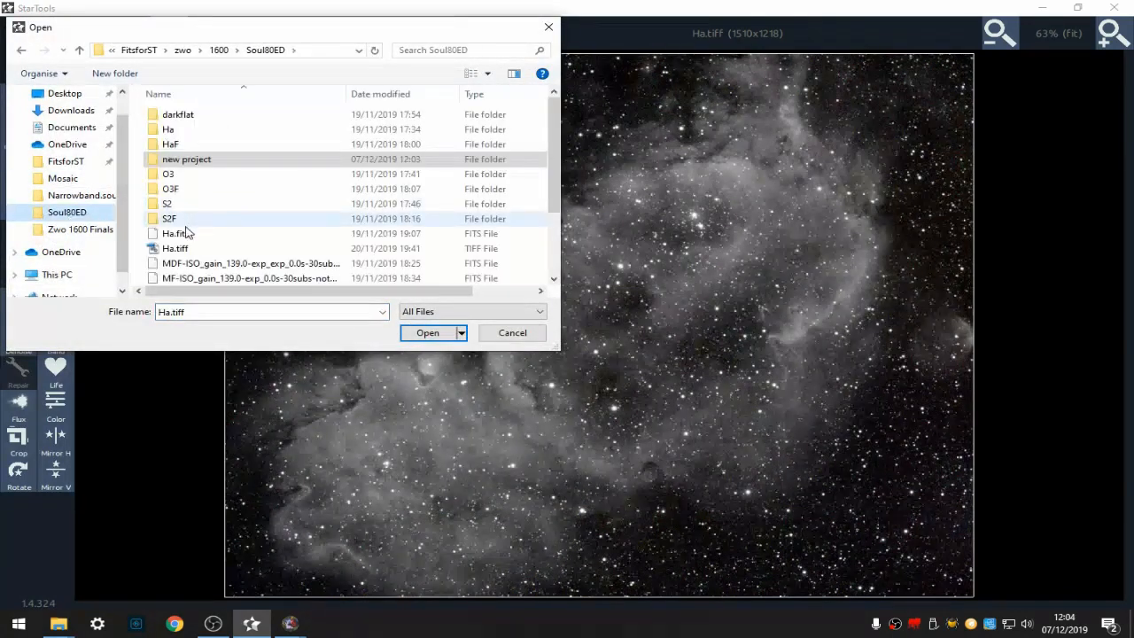
scroll(184, 237, down, 2)
scroll(184, 239, down, 2)
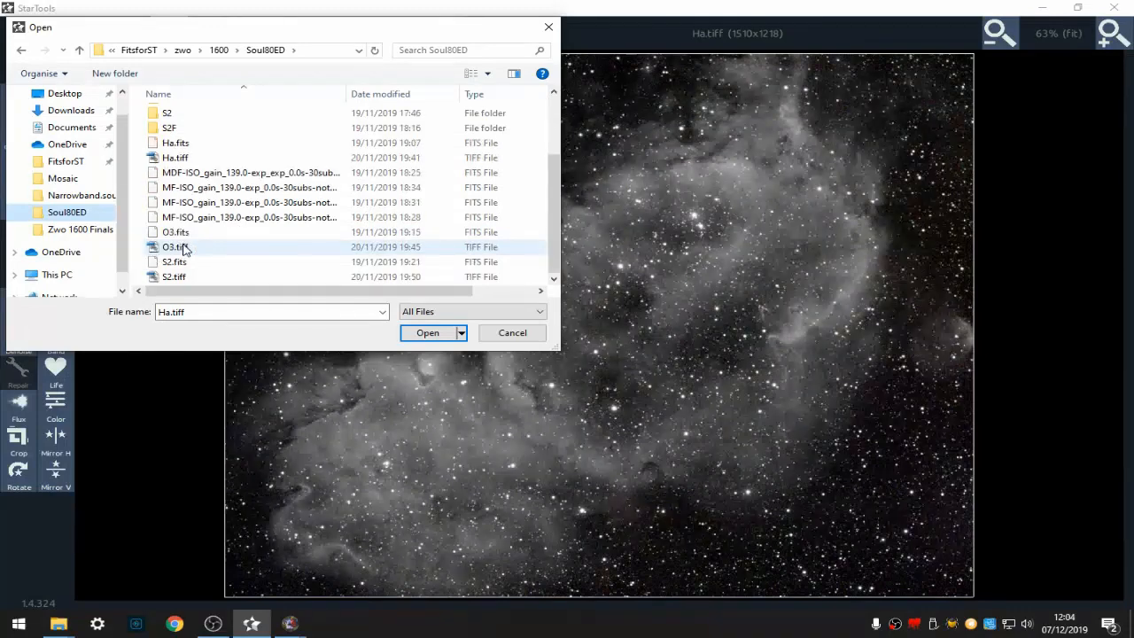
click(170, 265)
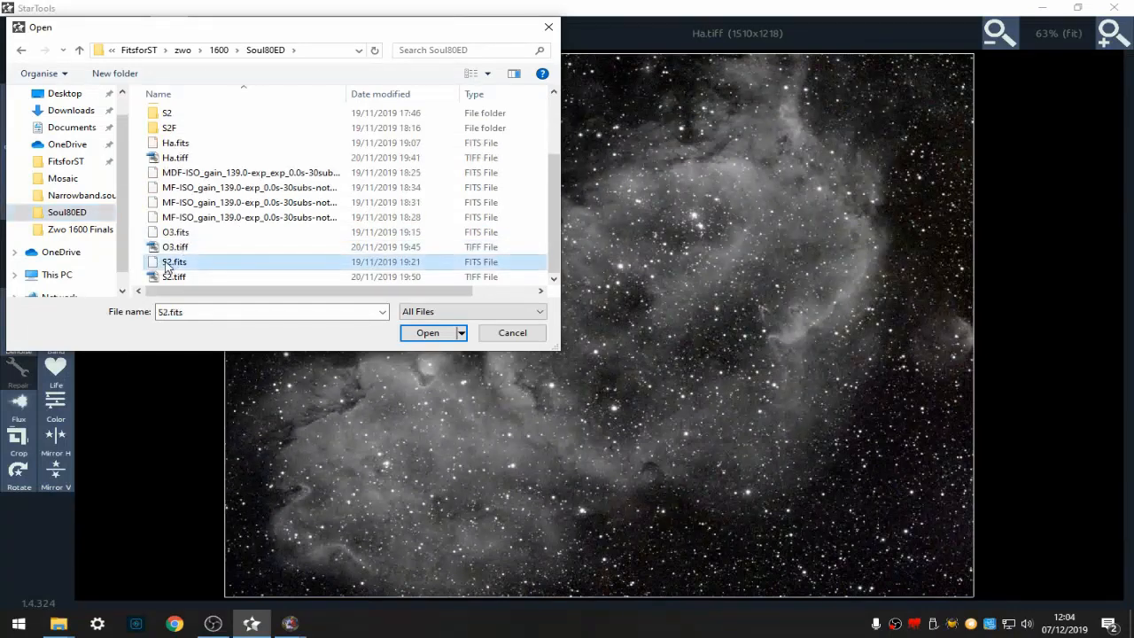
click(428, 333)
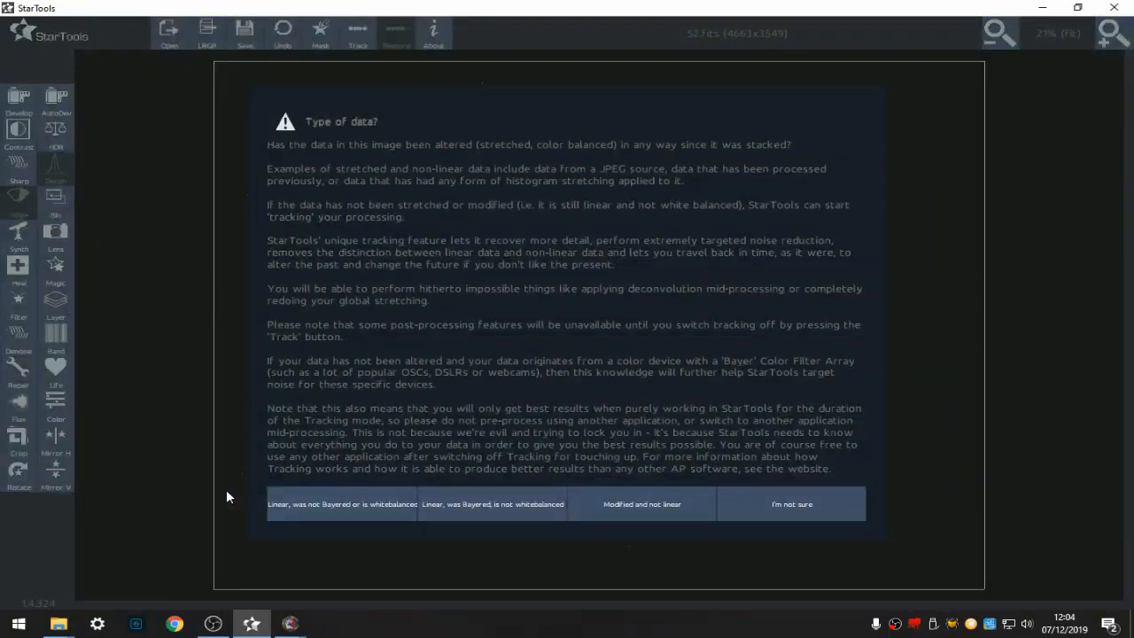
click(536, 504)
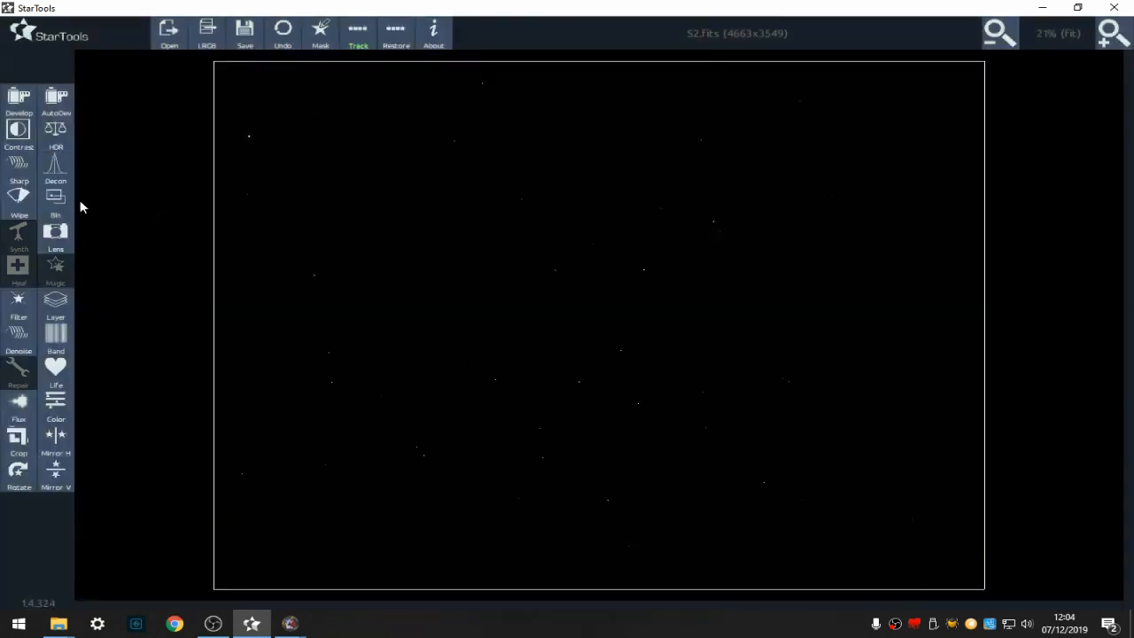
- Bin the S2 image at the default scale and apply the same crop as the Ha image
click(55, 202)
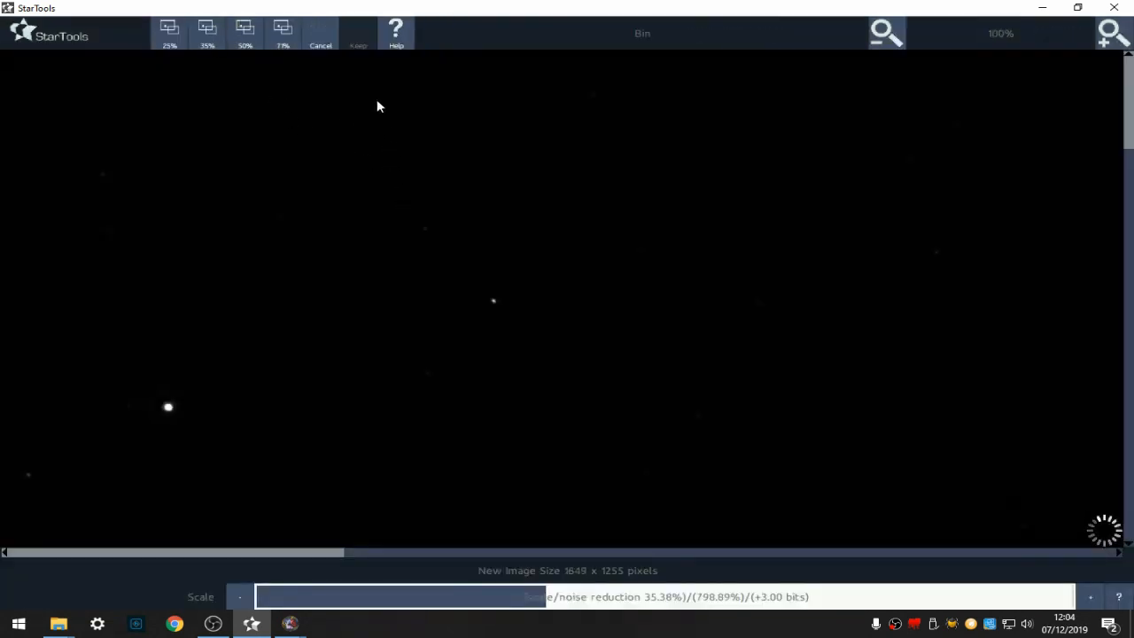
click(359, 47)
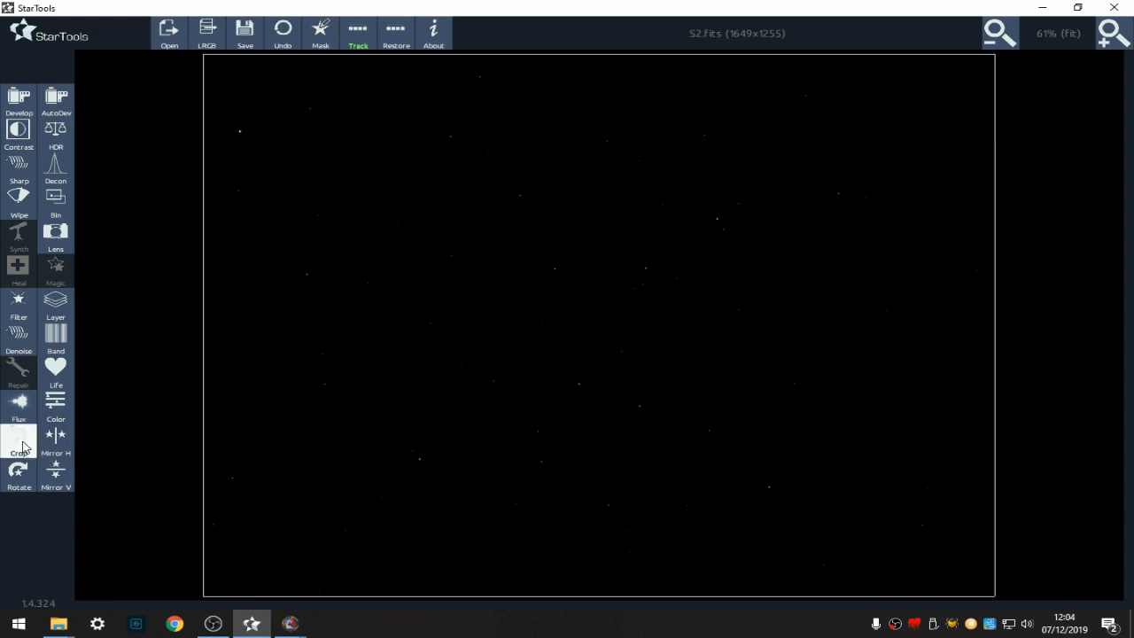
click(18, 437)
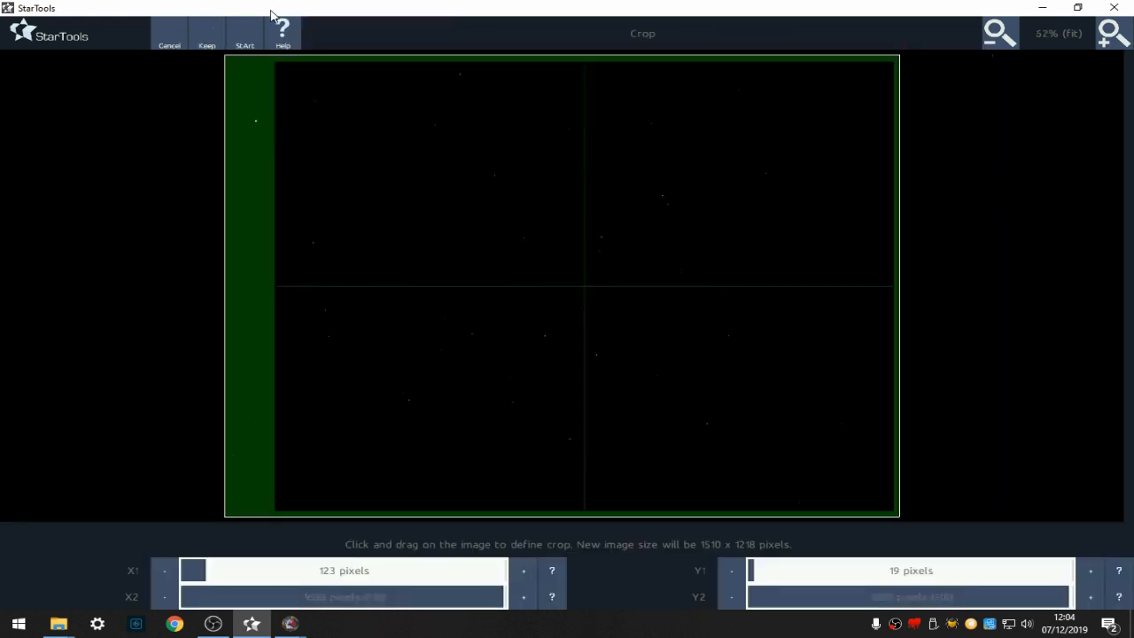
click(206, 42)
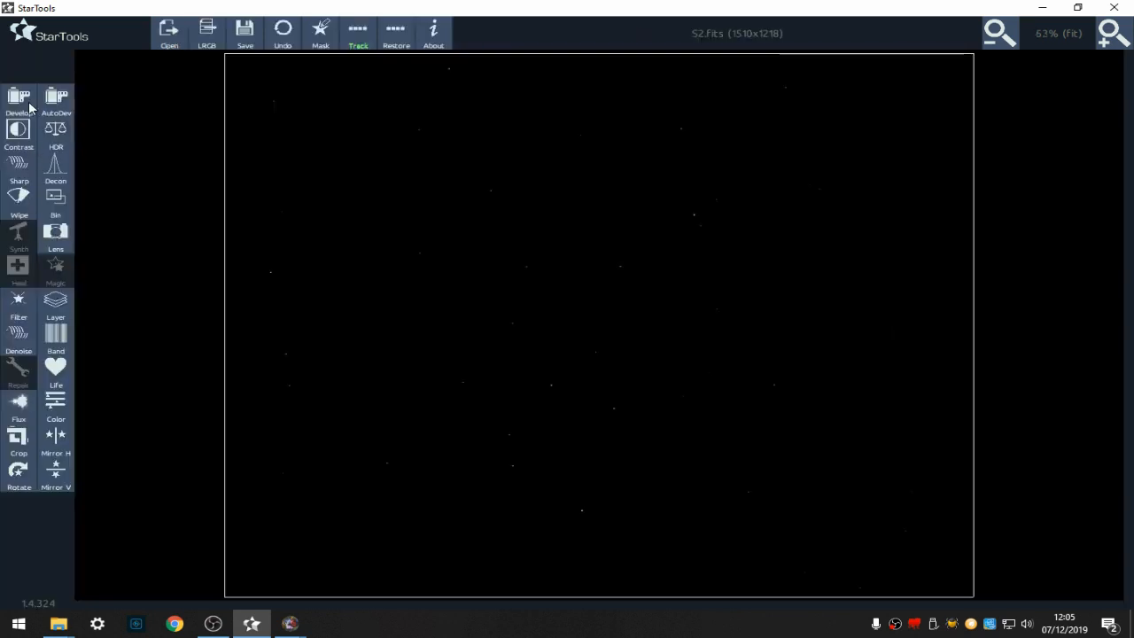
- Wipe the S2 image with Temporary AutoDev set to Yes and Dark Anomaly Filter at 3 pixels, and keep it
click(19, 198)
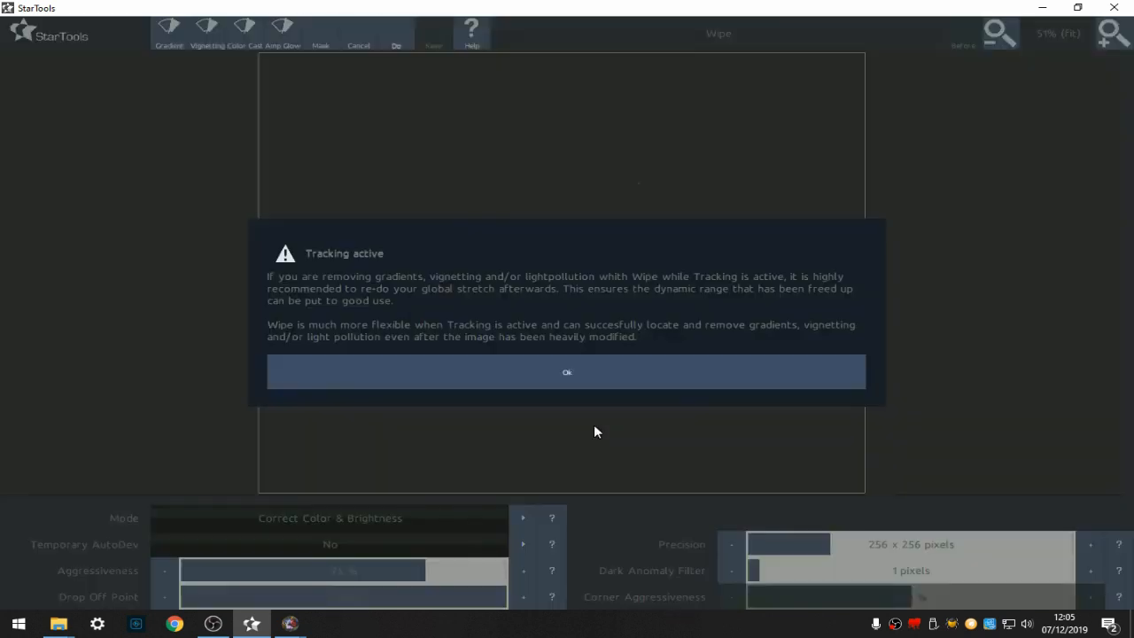
click(561, 372)
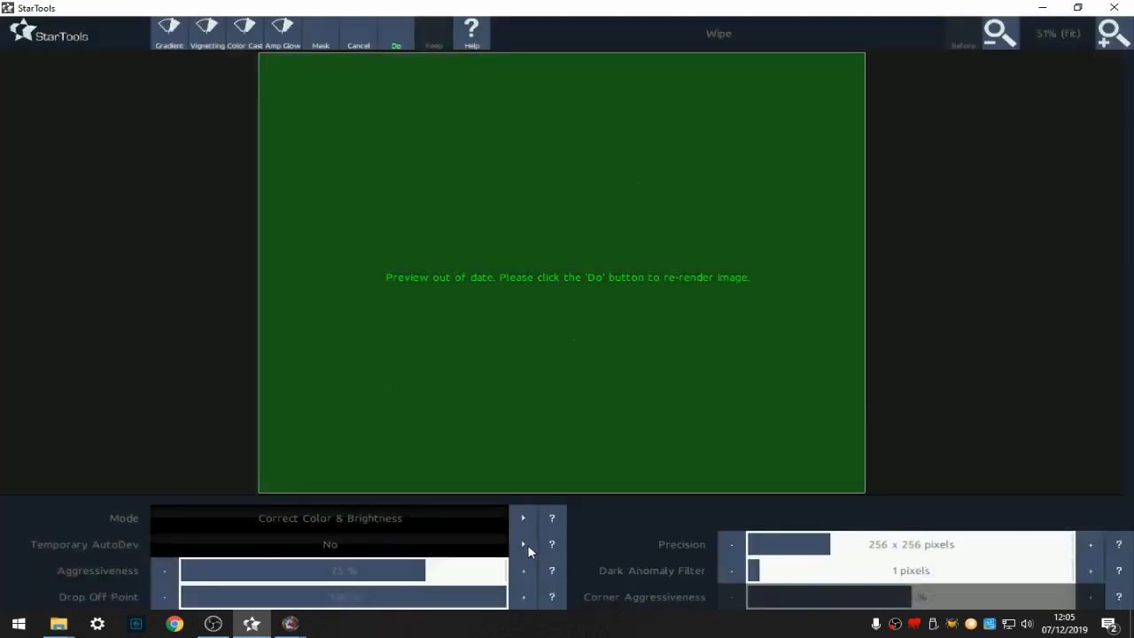
click(523, 544)
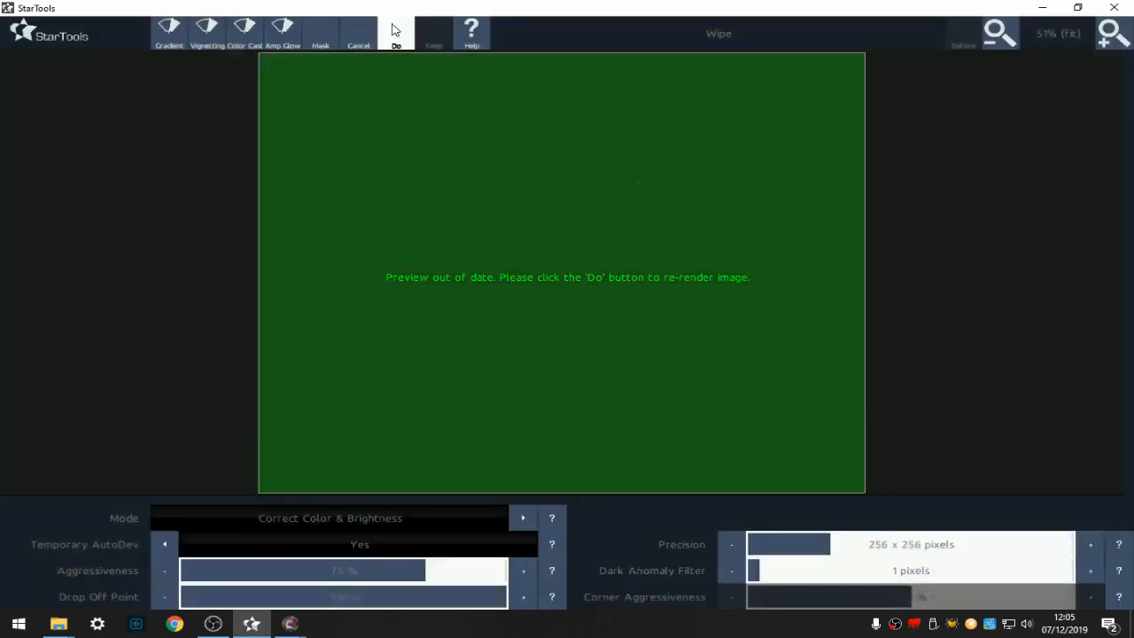
click(396, 32)
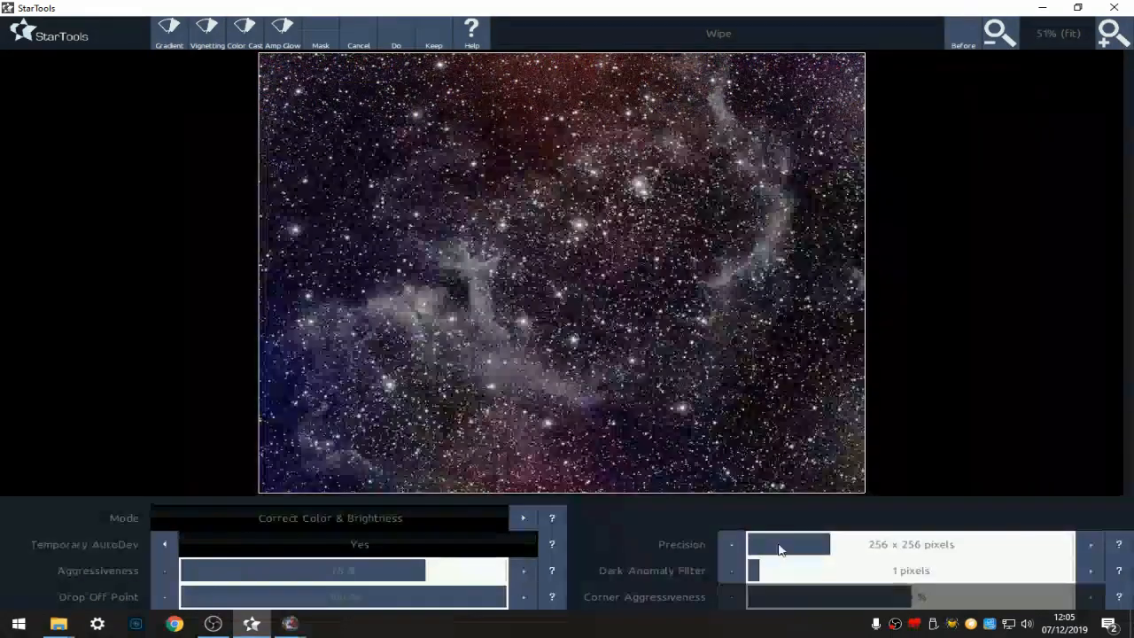
click(1090, 571)
click(1090, 572)
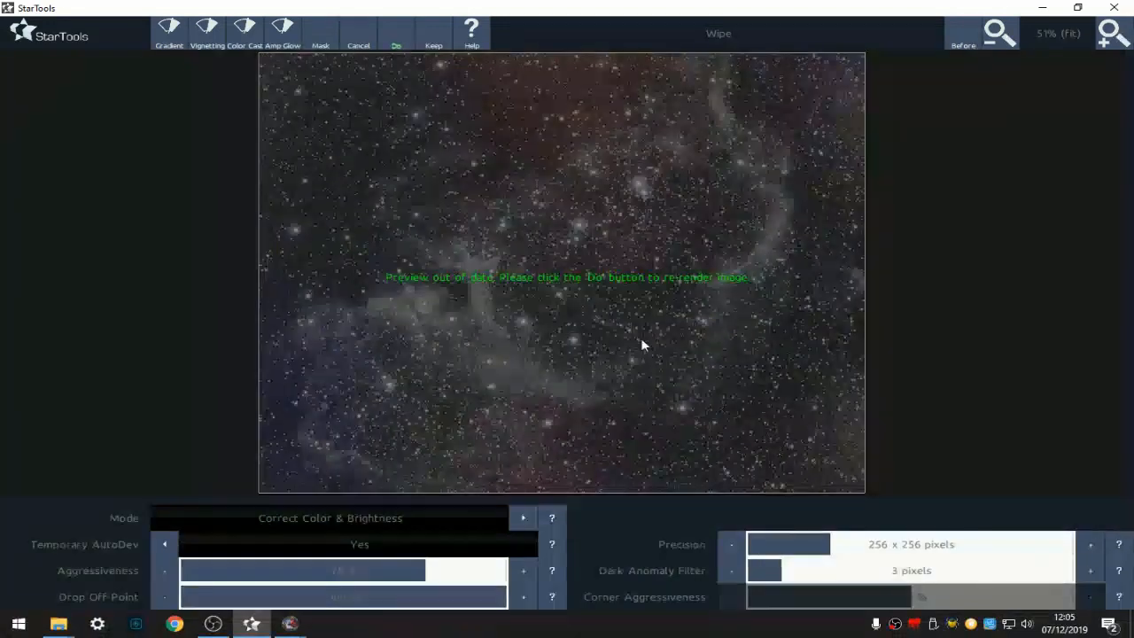
click(408, 40)
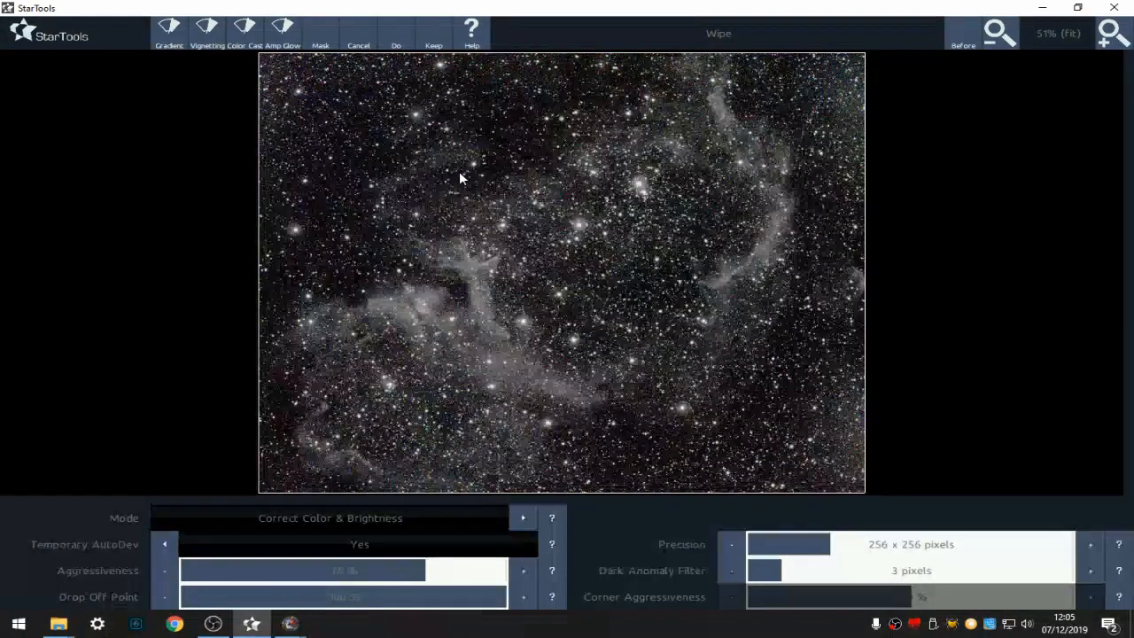
click(433, 32)
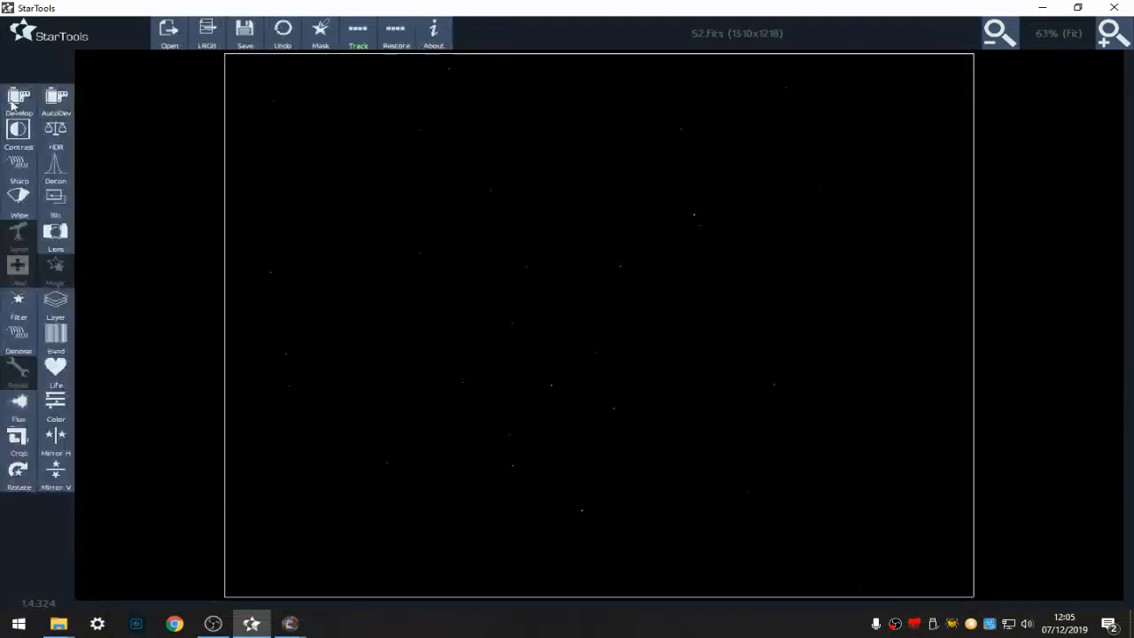
- Develop the S2 image with Dark Anomaly Filter at 15 pixels and Digital Development about 97.4%, and keep the stretch
click(16, 102)
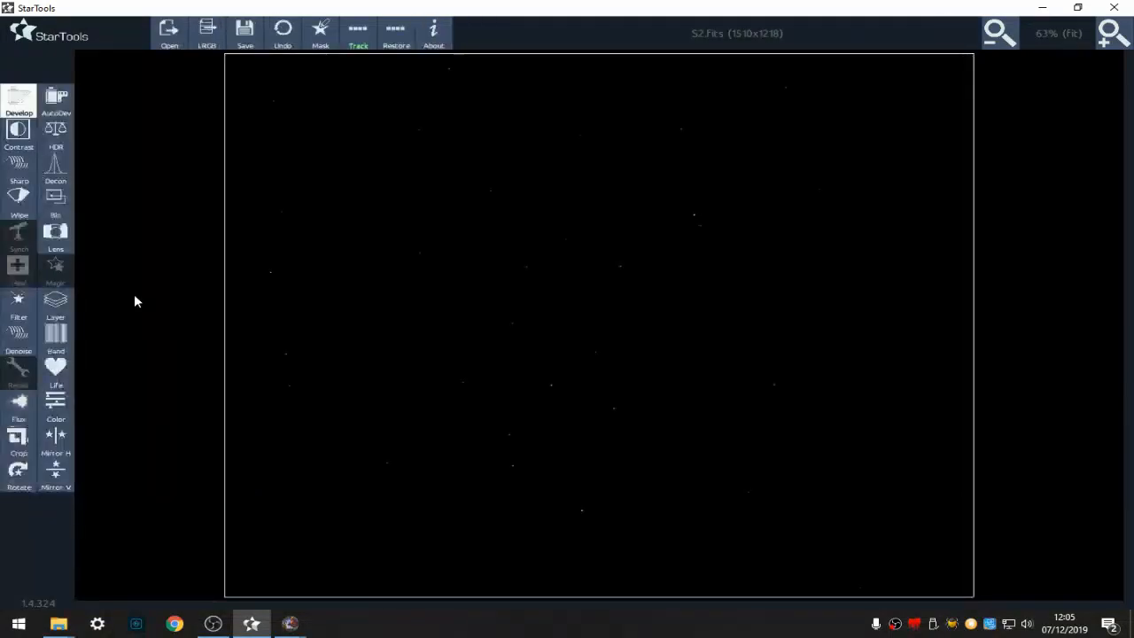
click(458, 496)
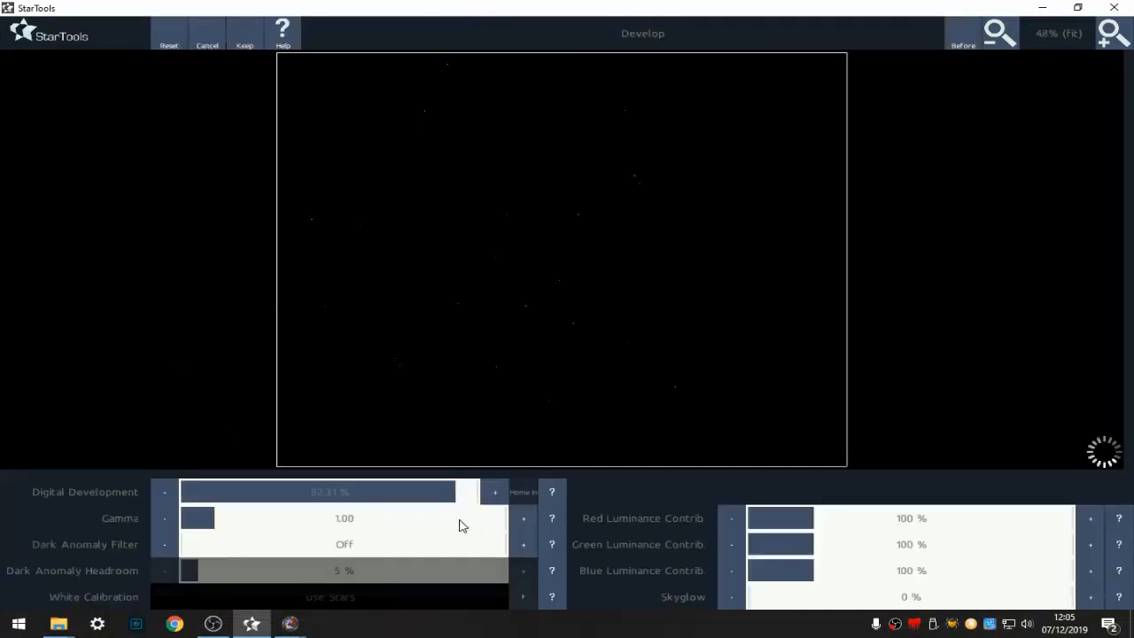
click(462, 547)
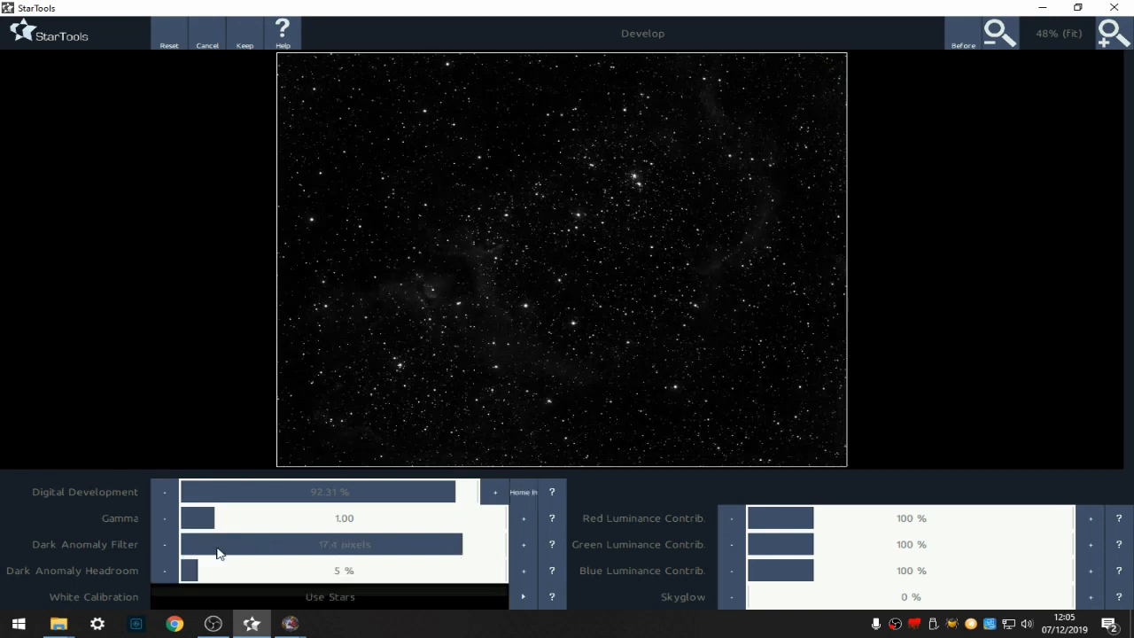
click(449, 546)
click(168, 547)
click(168, 548)
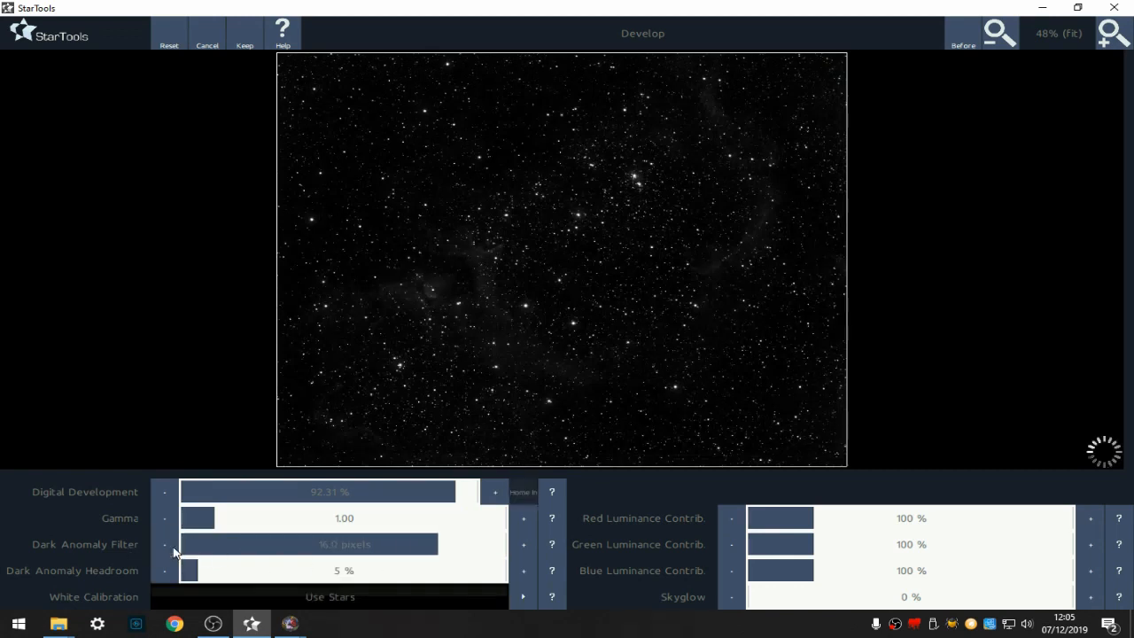
click(467, 494)
click(468, 497)
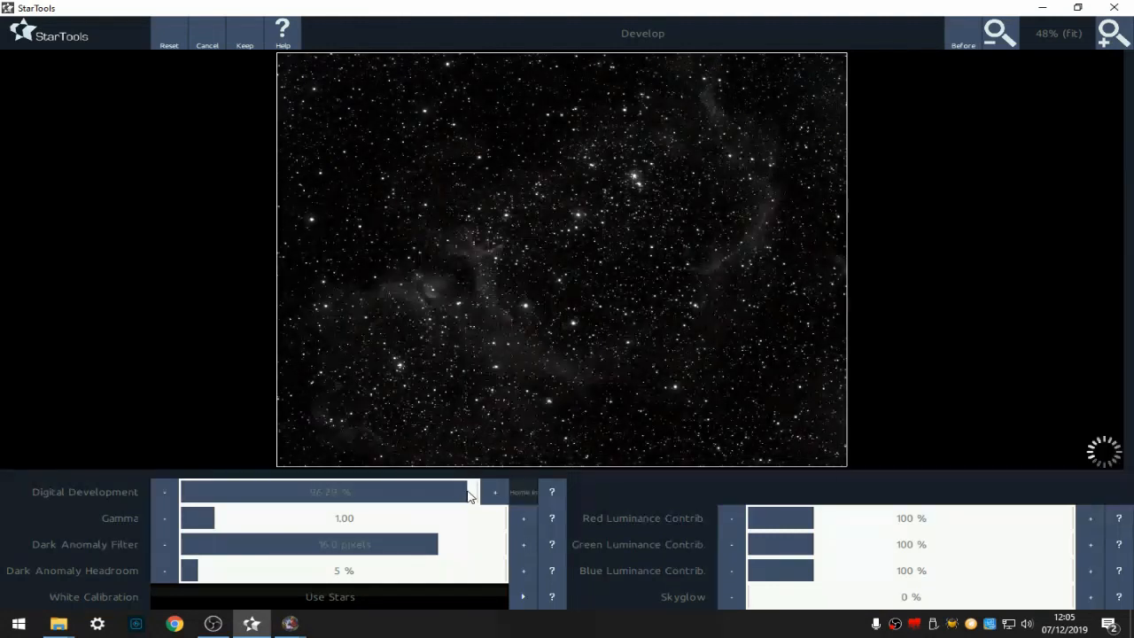
click(472, 499)
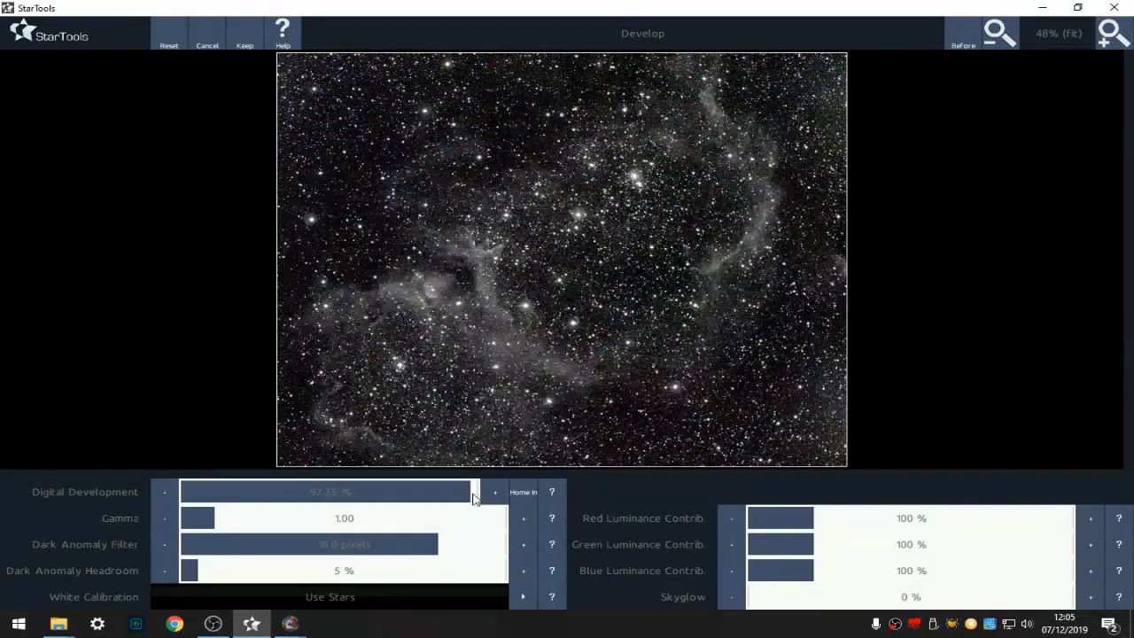
click(500, 489)
click(244, 32)
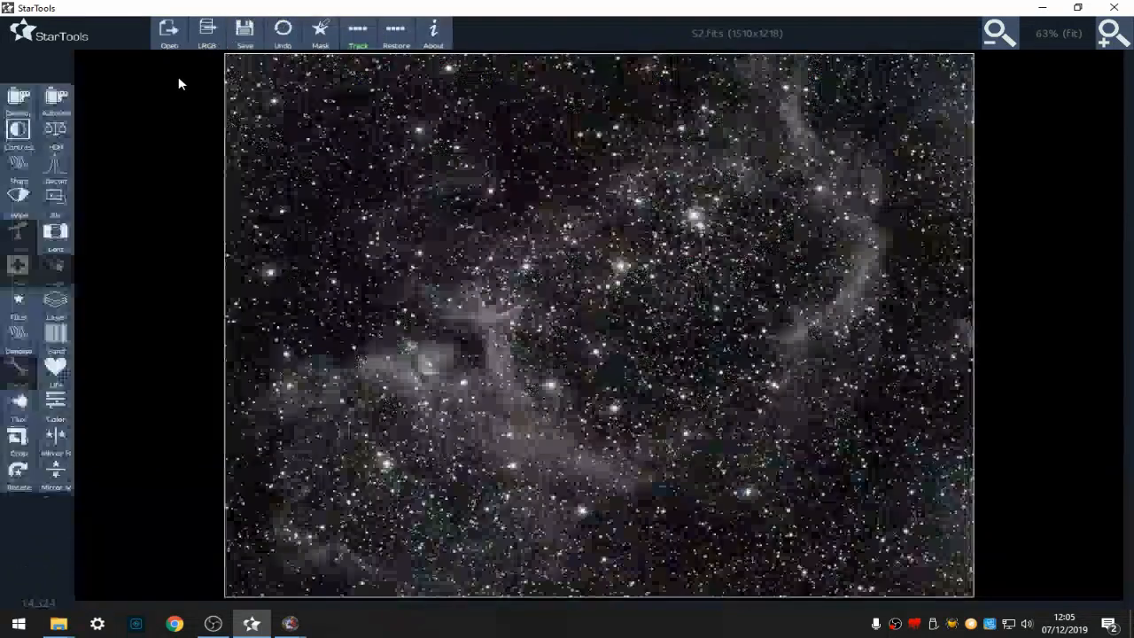
- Save the S2 image as S2.tiff in the new project folder
click(244, 32)
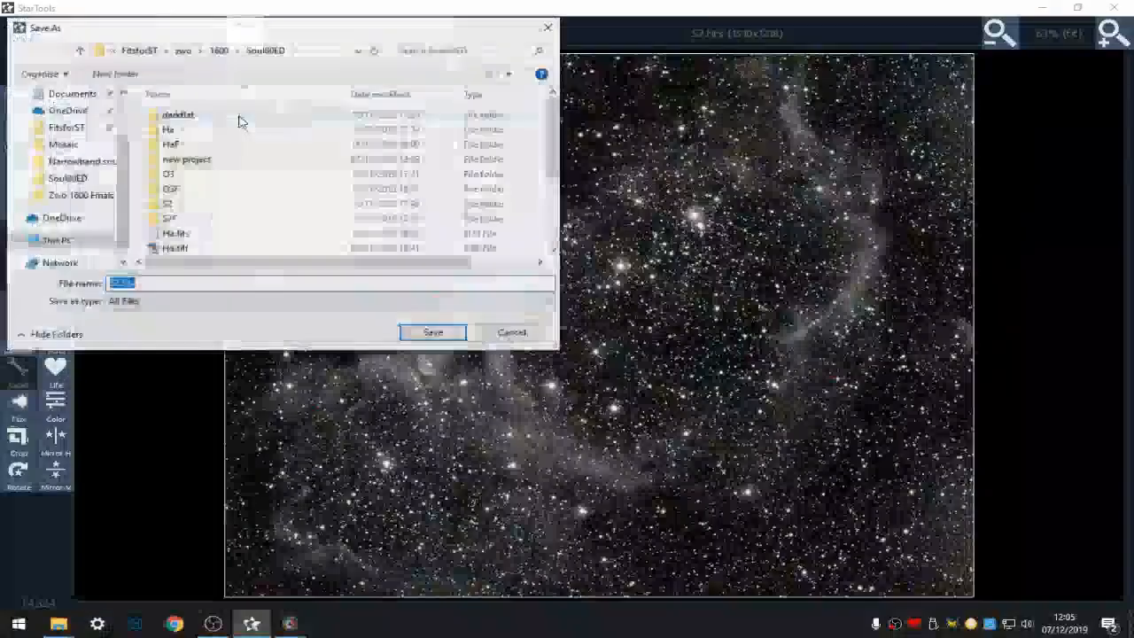
double_click(188, 159)
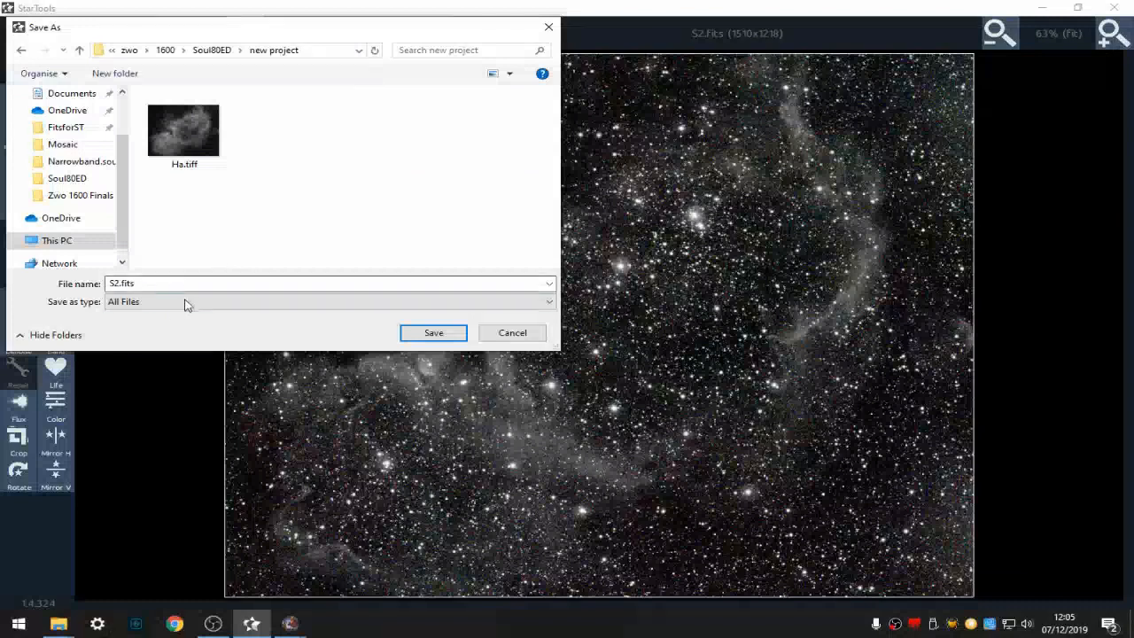
click(148, 283)
drag(142, 283, 122, 283)
text(tiff)
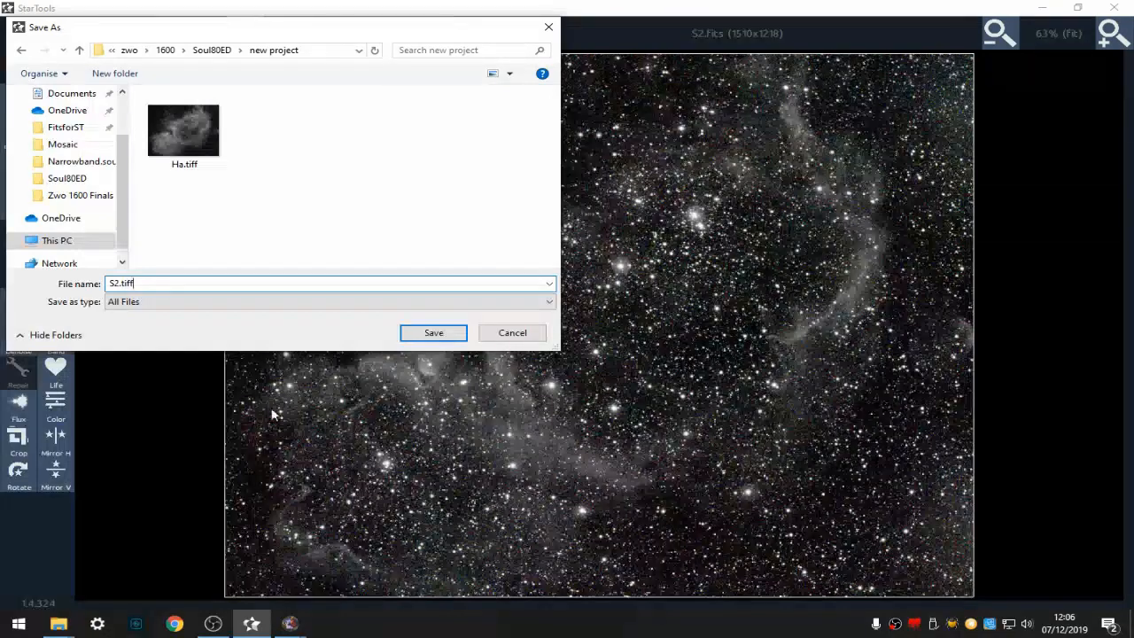
click(424, 337)
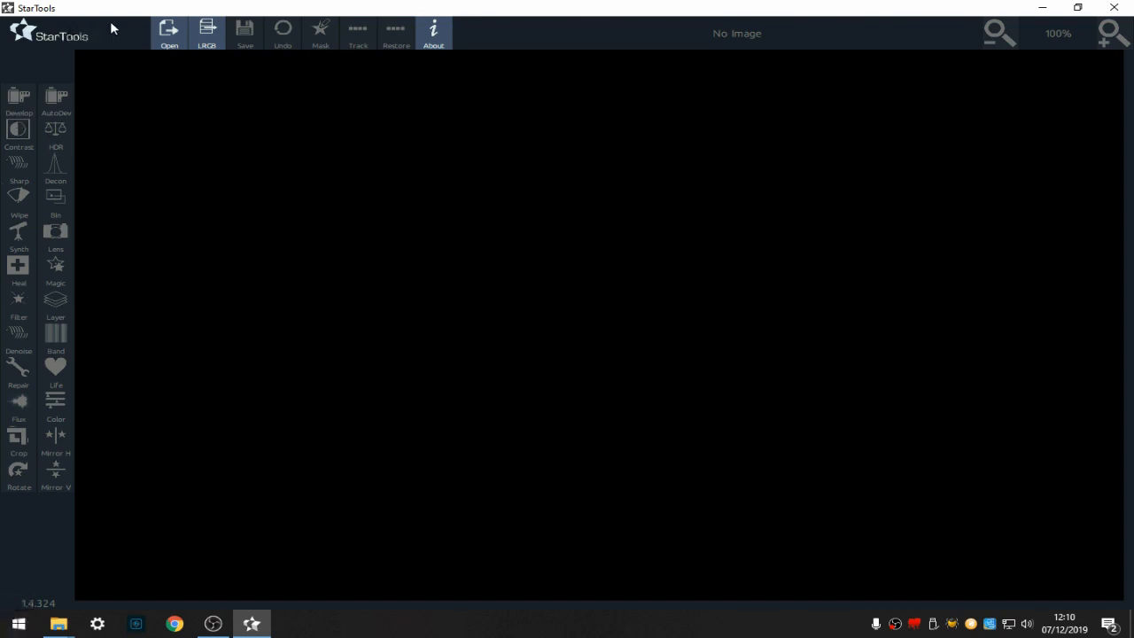
- Start an LRGB composite and load S2.tiff as the red channel
click(208, 30)
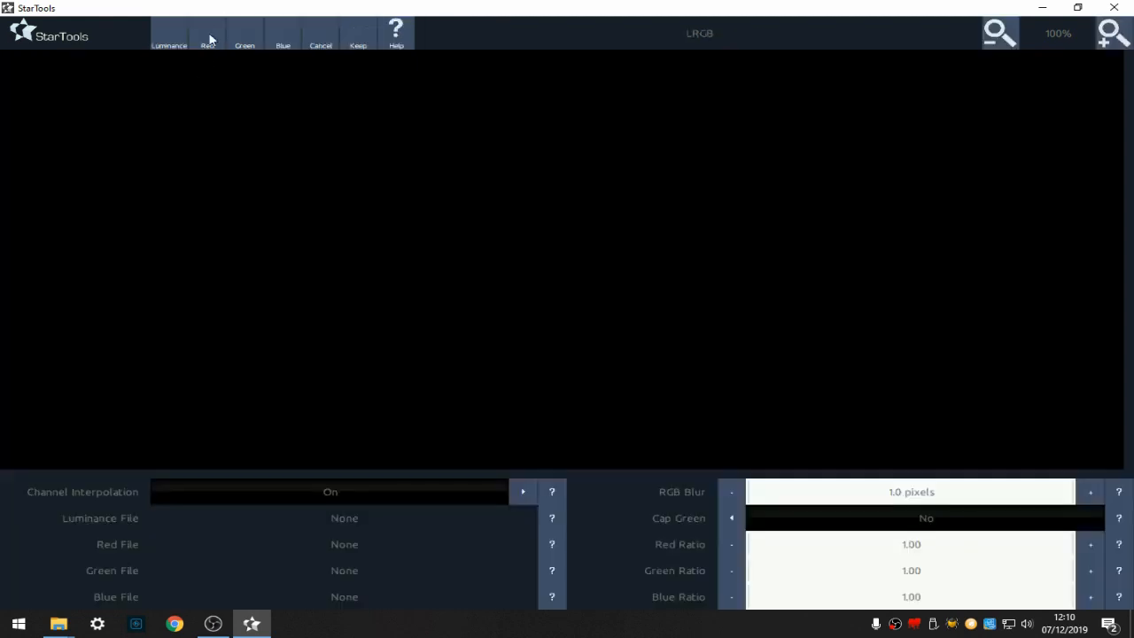
click(209, 40)
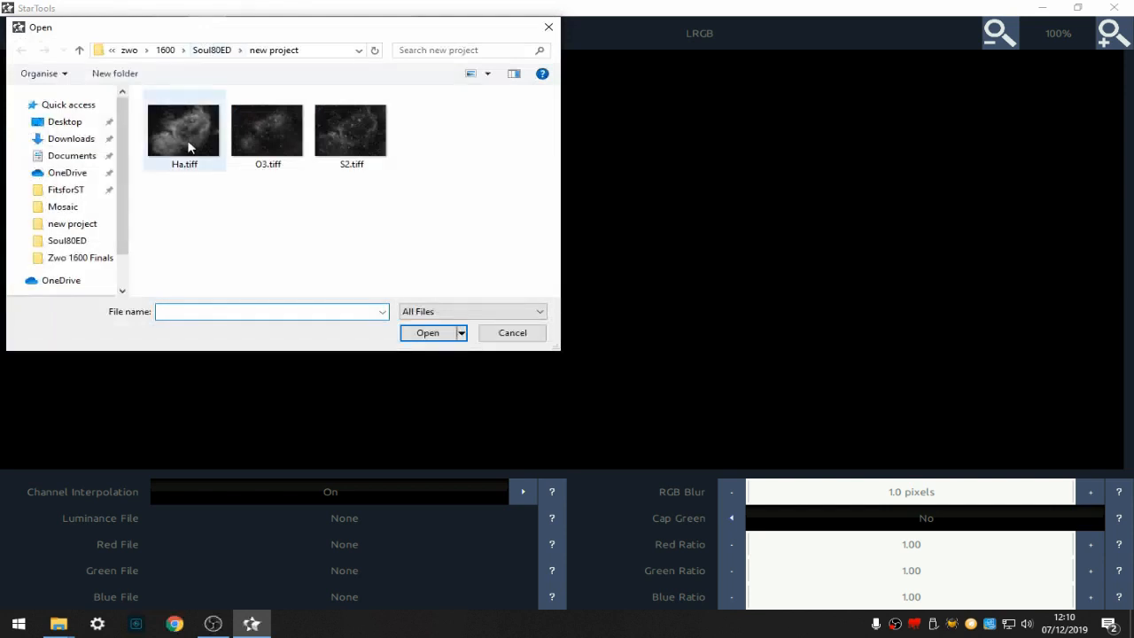
click(340, 133)
click(405, 334)
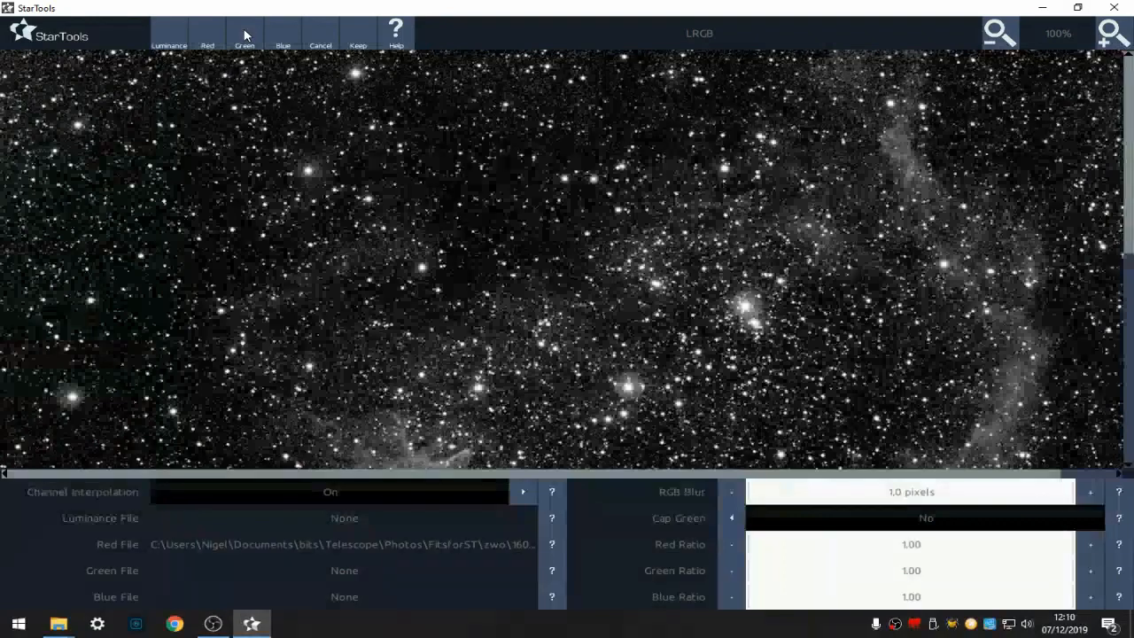
- Load Ha.tiff as the green channel and O3.tiff as the blue channel of the composite
click(246, 35)
click(199, 130)
click(432, 332)
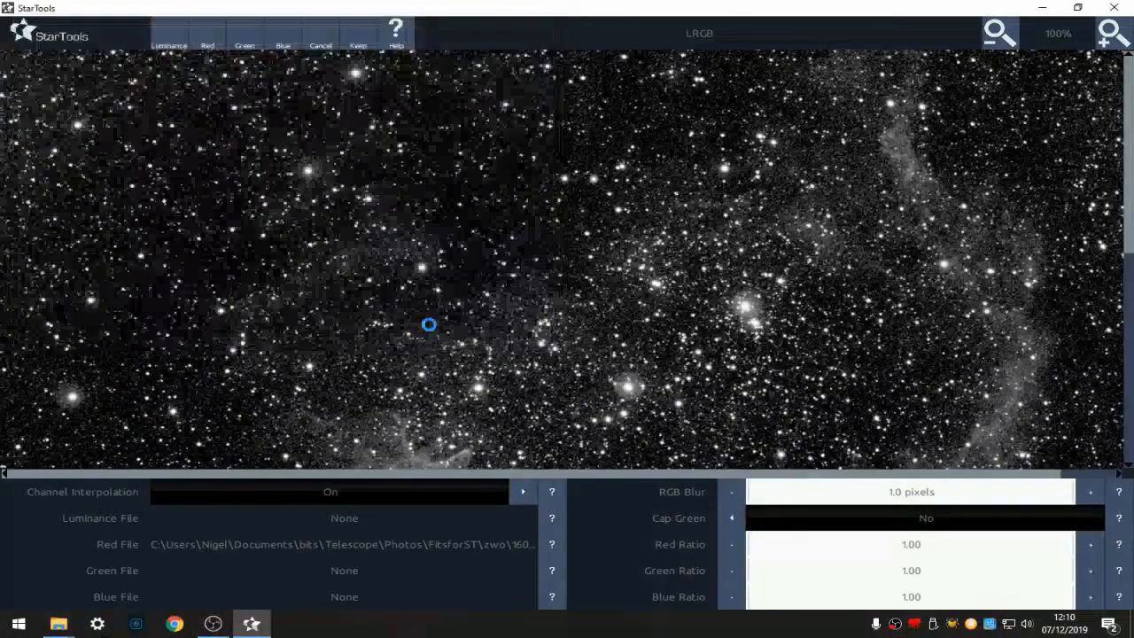
click(280, 38)
click(266, 130)
click(423, 330)
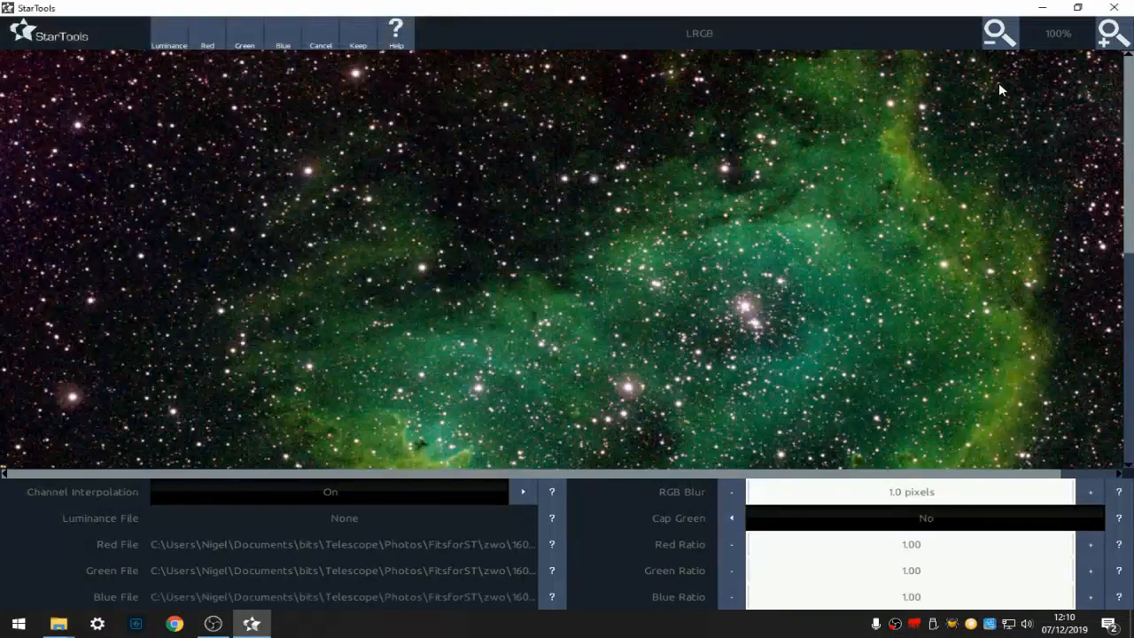
- Set Cap Green to Yes for the composite
click(1003, 48)
click(1003, 47)
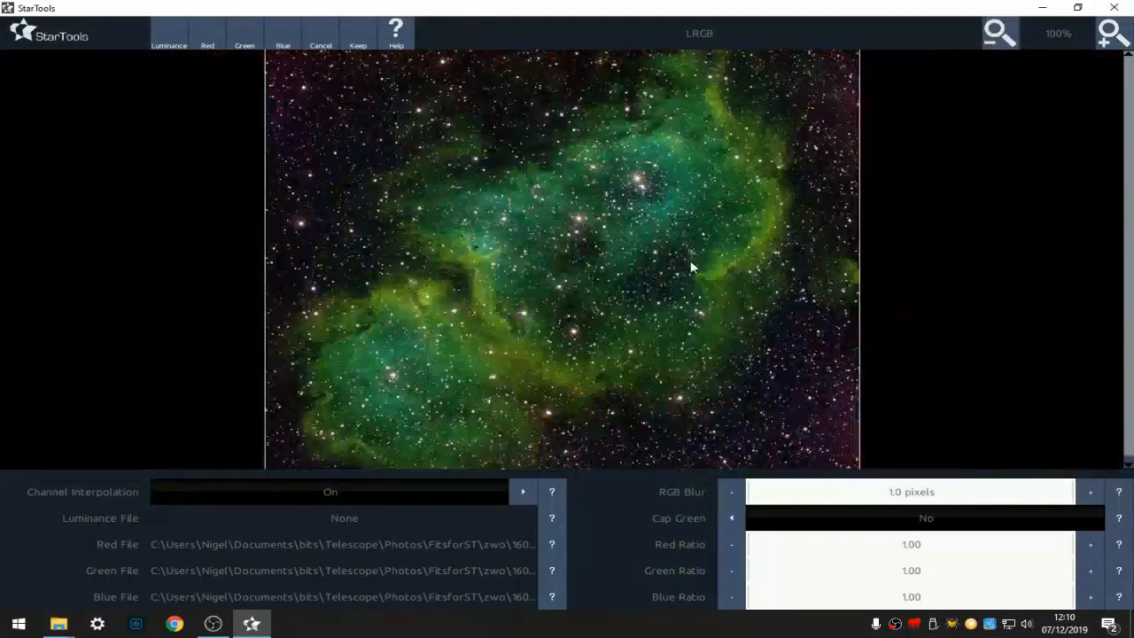
click(730, 518)
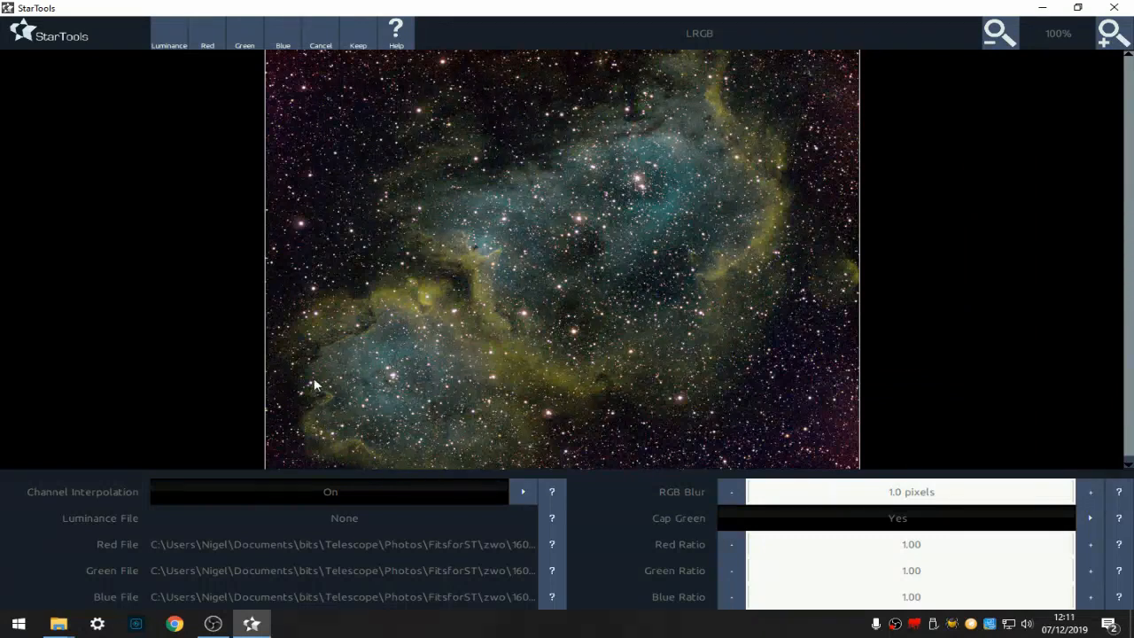
- Load Ha.tiff as the luminance channel and keep the LRGB composite
click(170, 45)
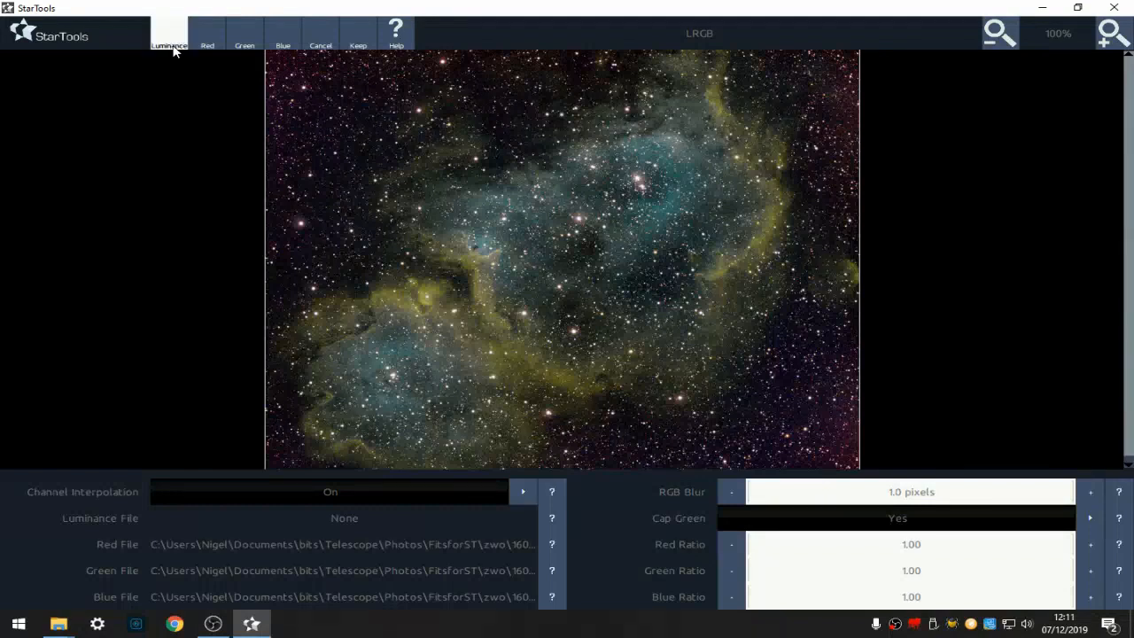
click(196, 168)
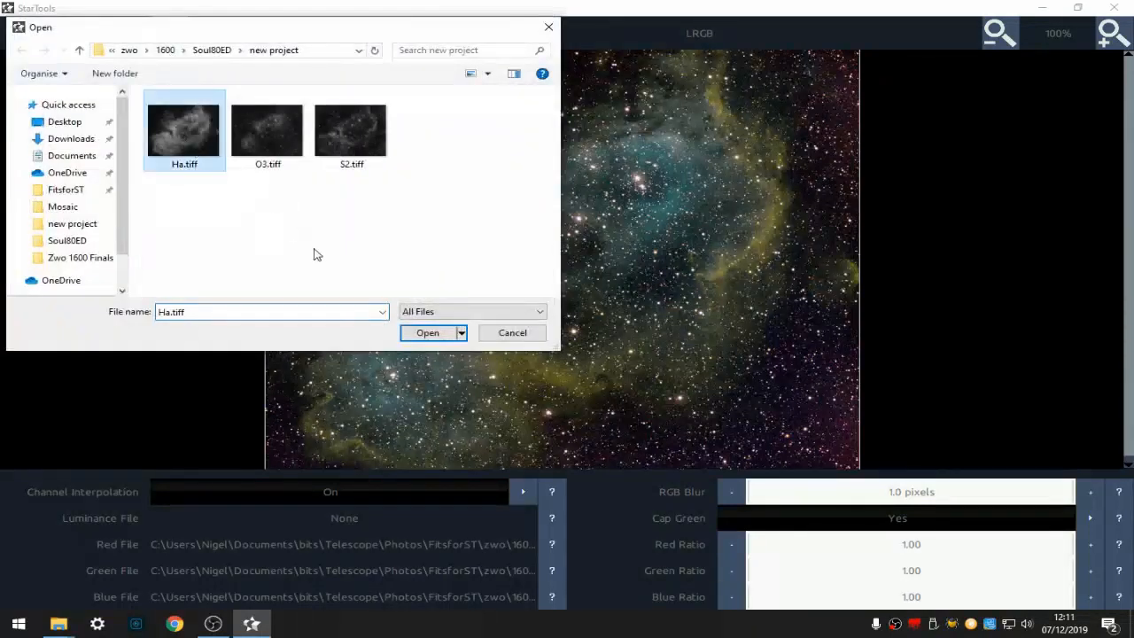
click(431, 335)
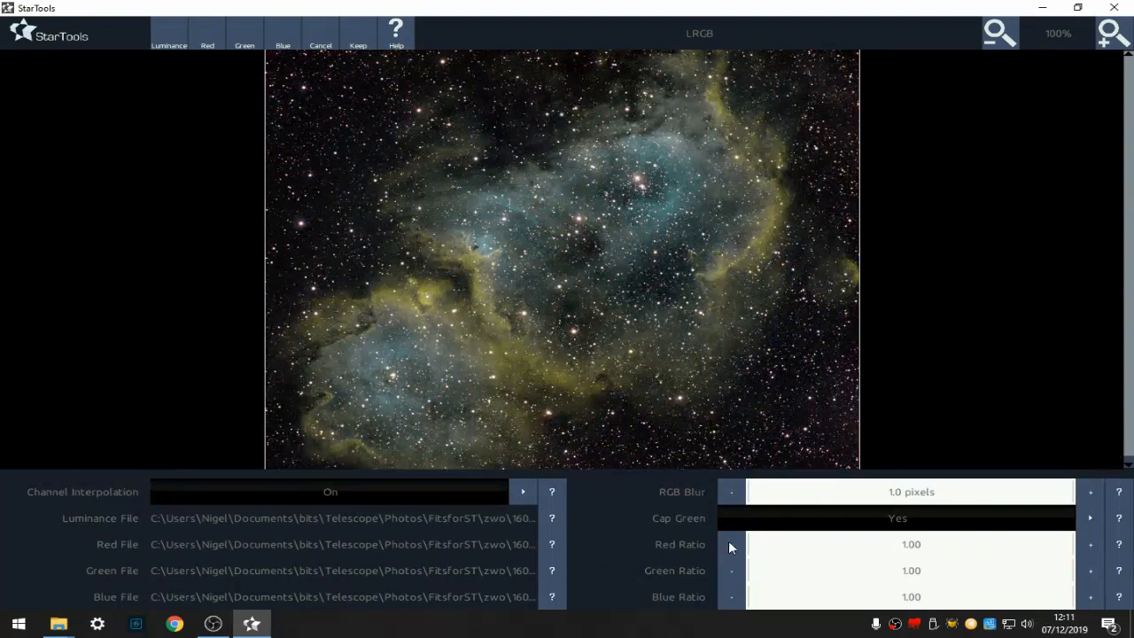
click(359, 32)
click(505, 501)
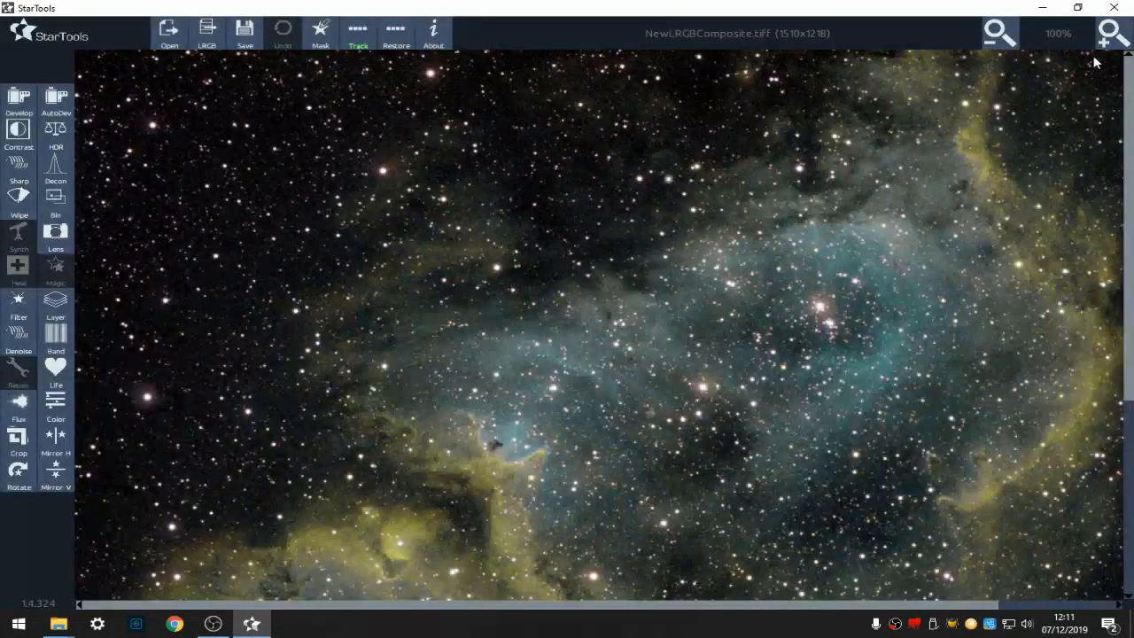
- Create a FatStars star mask with Linear source and Filter Sensitivity set to 5
click(994, 37)
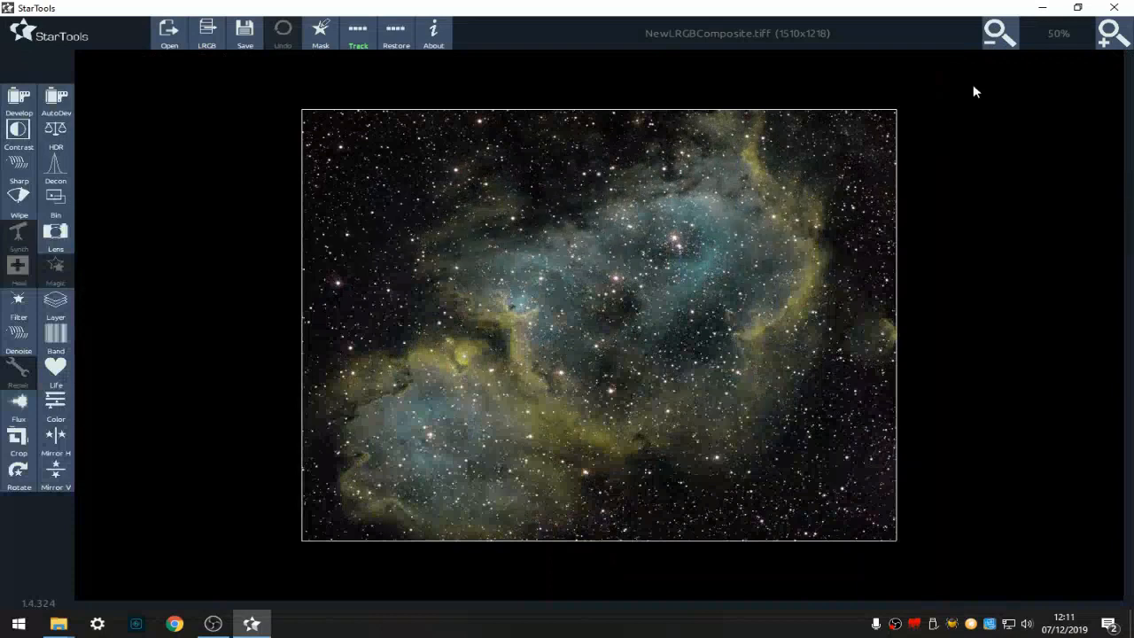
click(1118, 39)
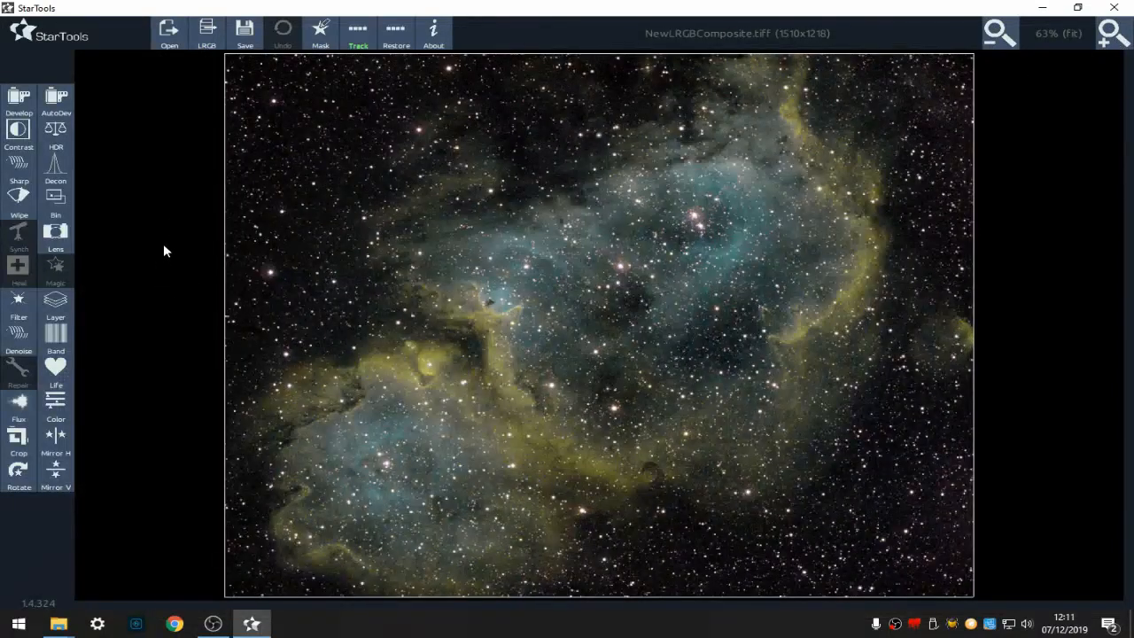
click(317, 35)
click(244, 40)
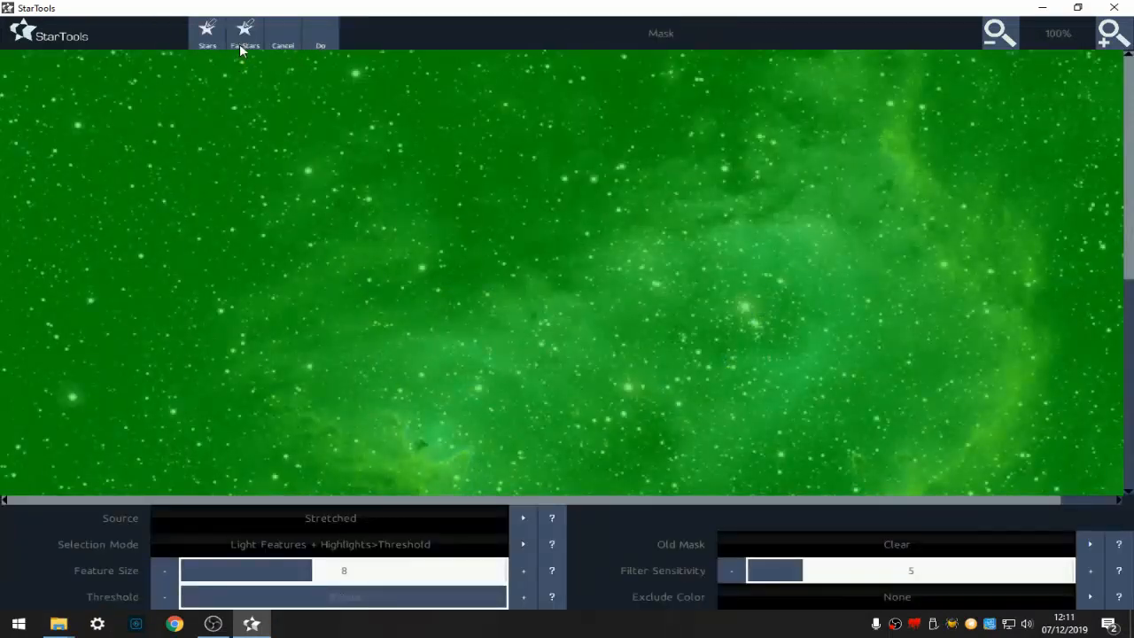
click(240, 46)
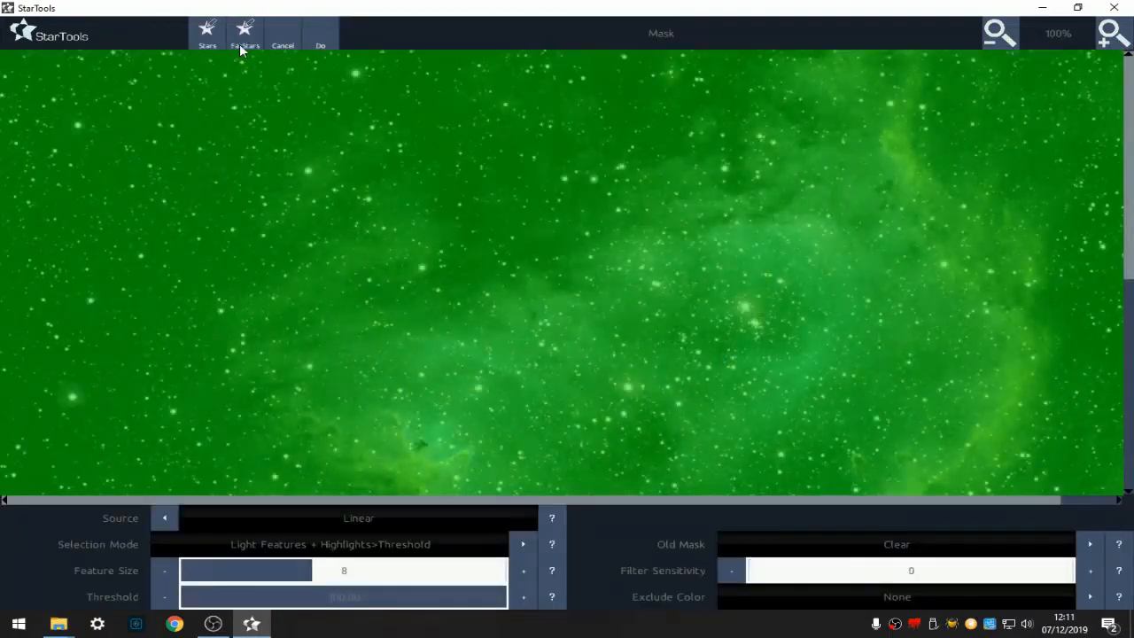
click(938, 576)
click(728, 571)
click(728, 570)
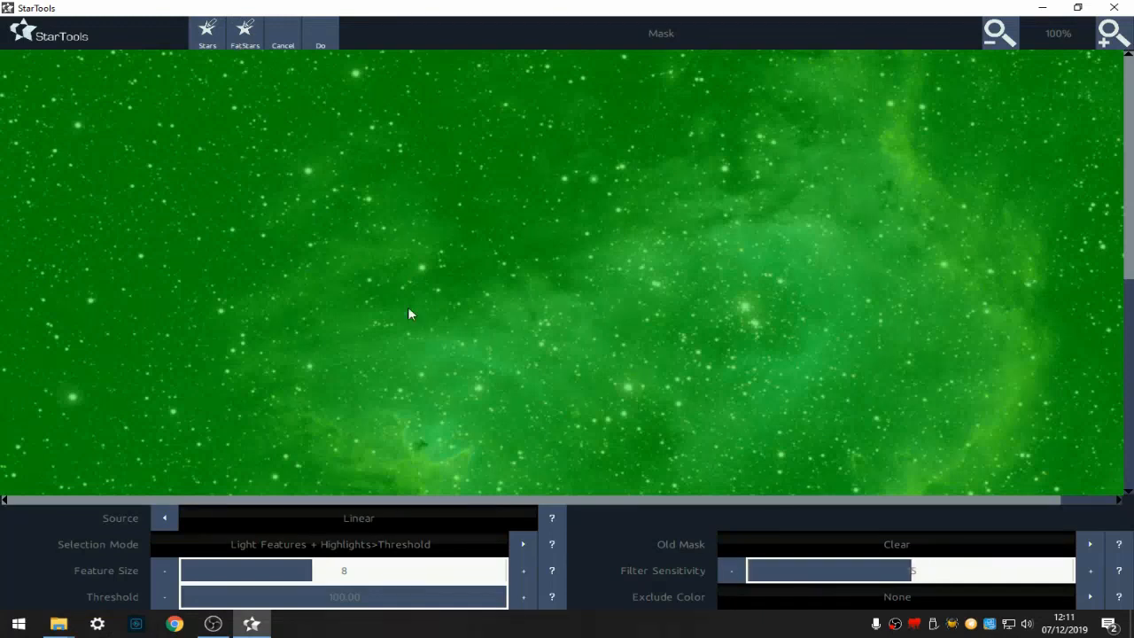
click(321, 41)
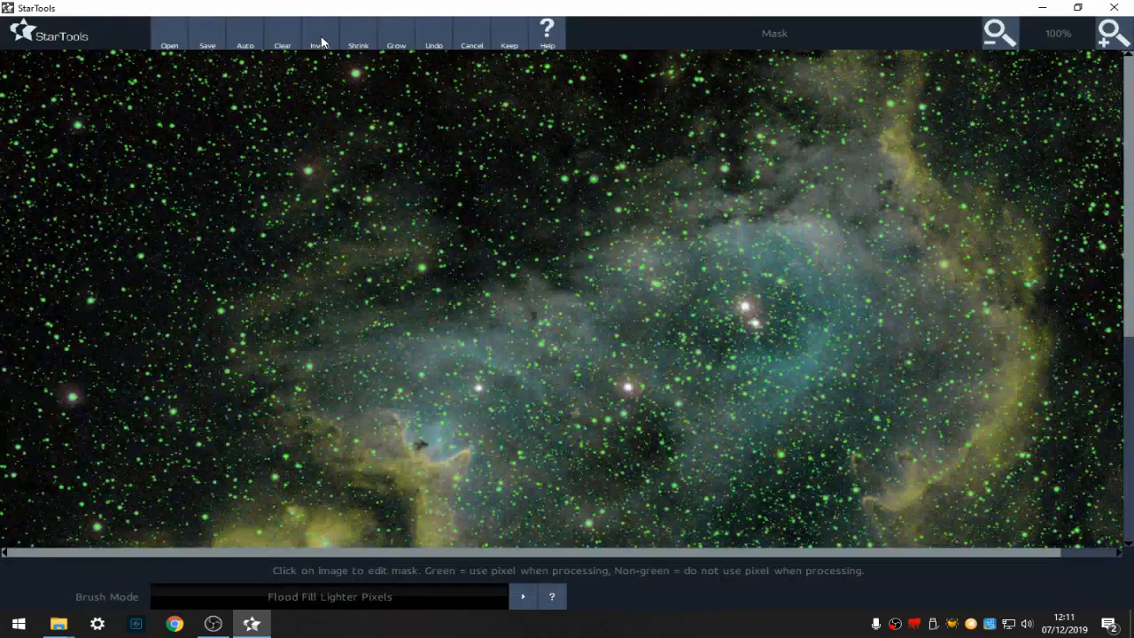
- Shrink the star mask and flood-fill the two brightest central stars into it
click(364, 34)
click(755, 324)
click(480, 389)
click(1001, 37)
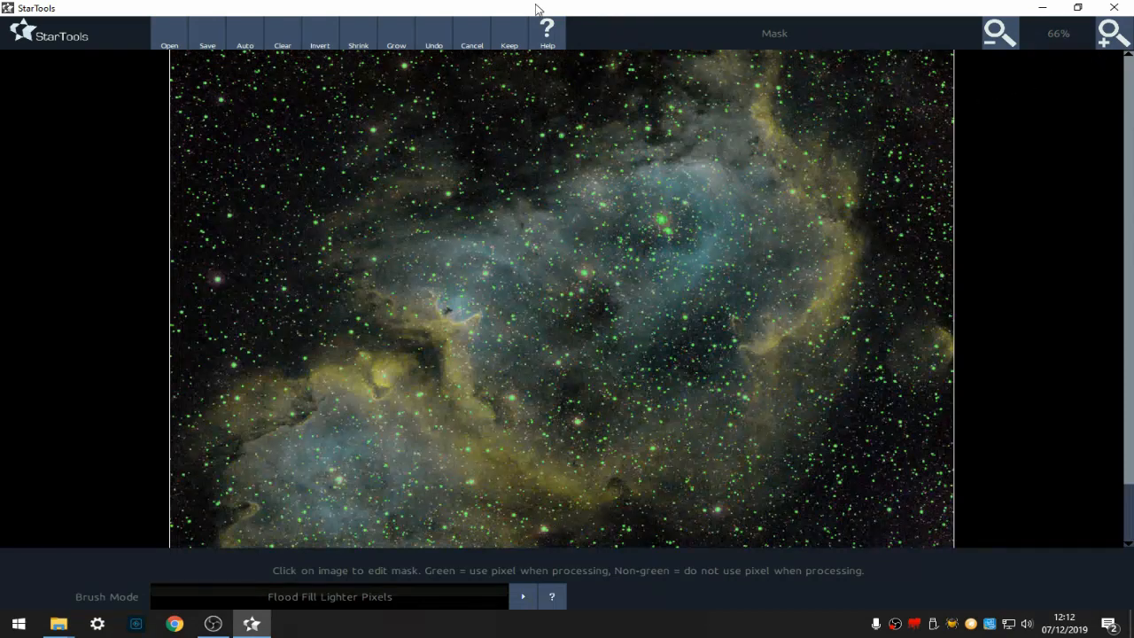
- Run the automatic star mask again with Filter Sensitivity 25, adding the new mask to the old one
click(234, 43)
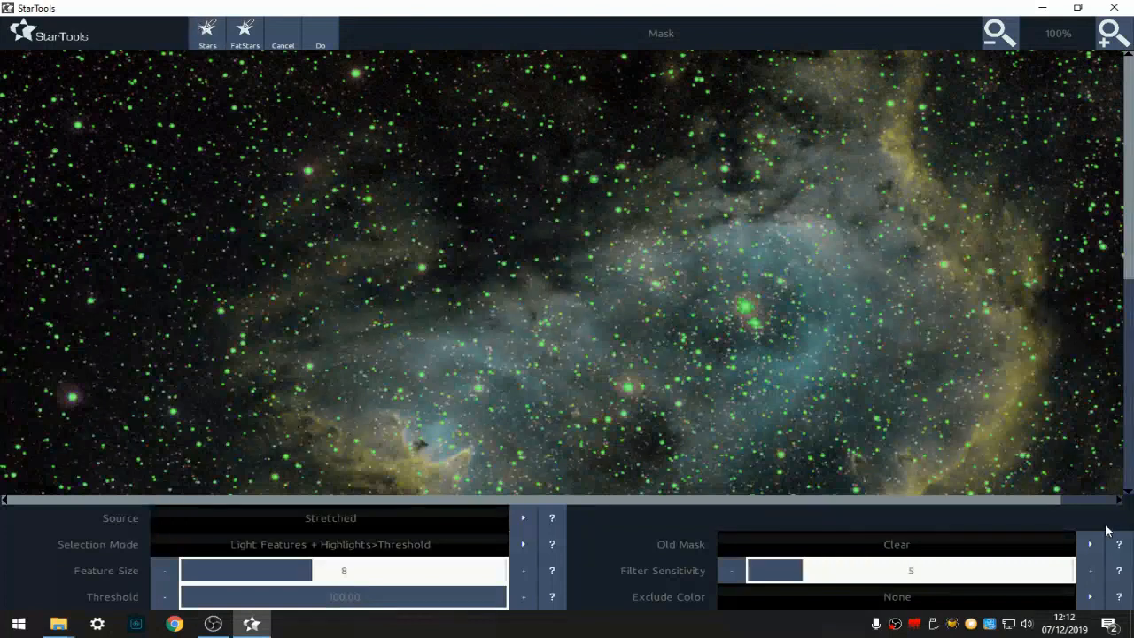
click(1019, 574)
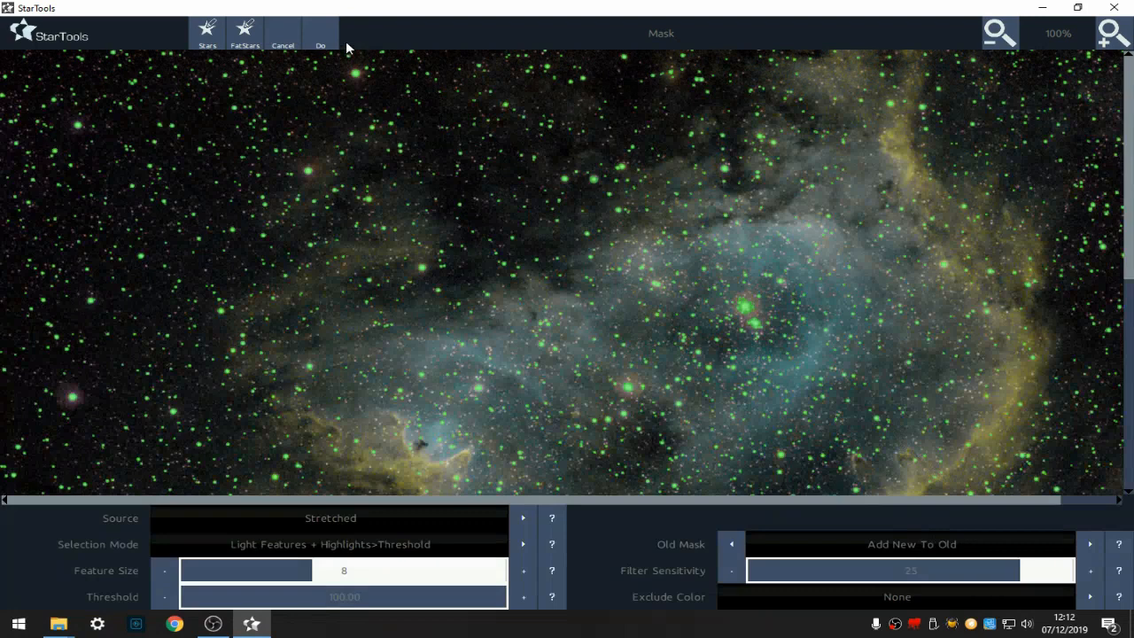
click(322, 35)
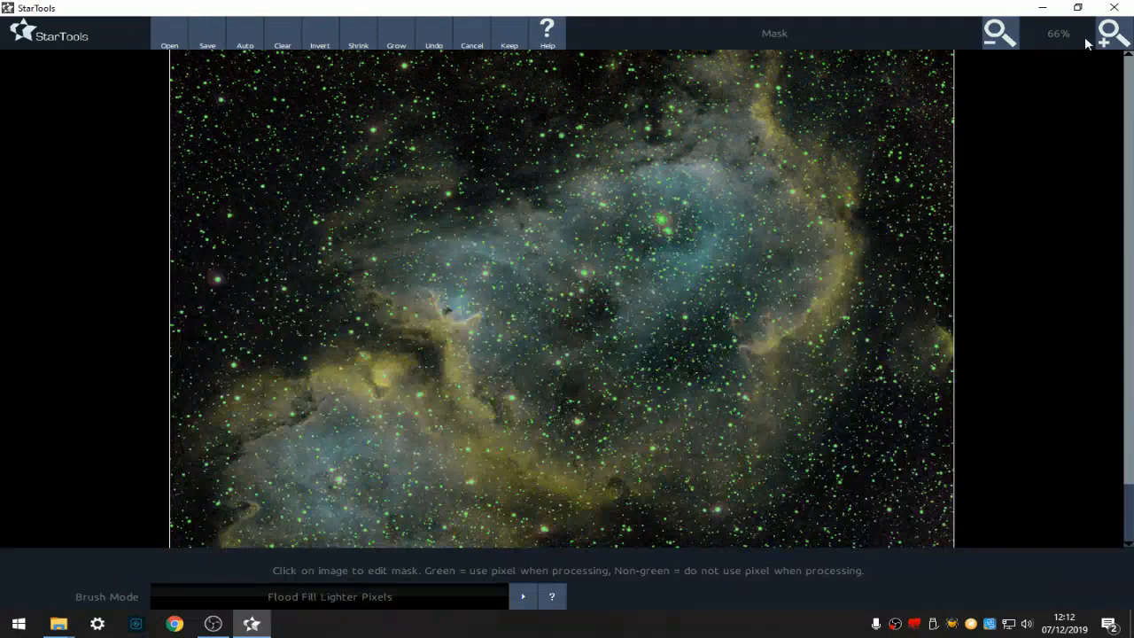
- Save the mask as NewLRGBComposite_mask.tiff and keep it
click(1108, 34)
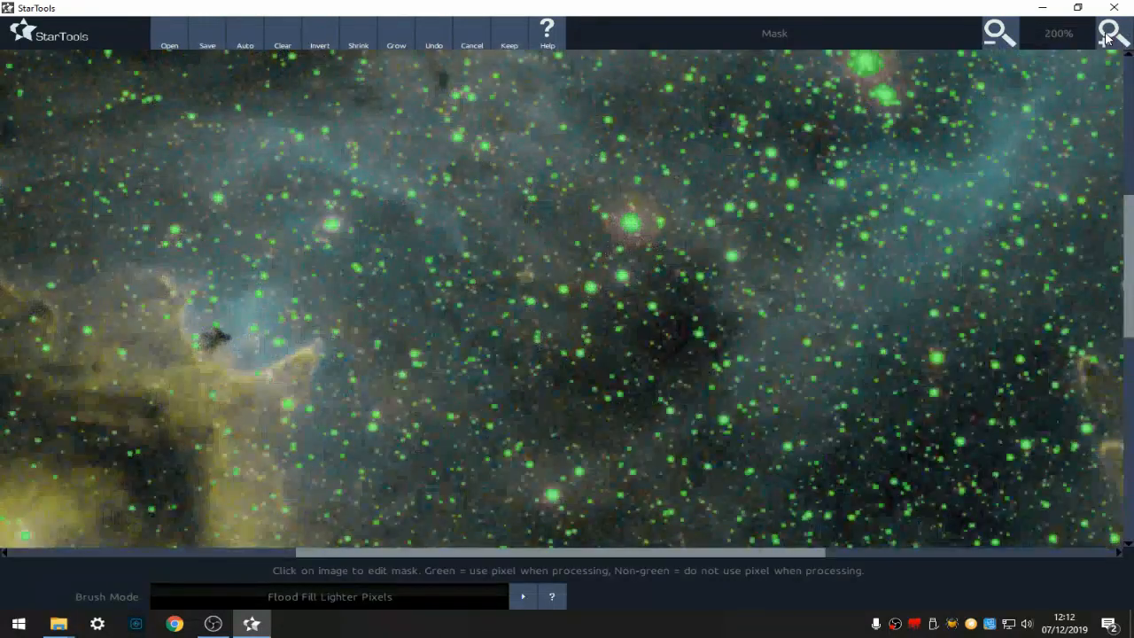
click(1012, 33)
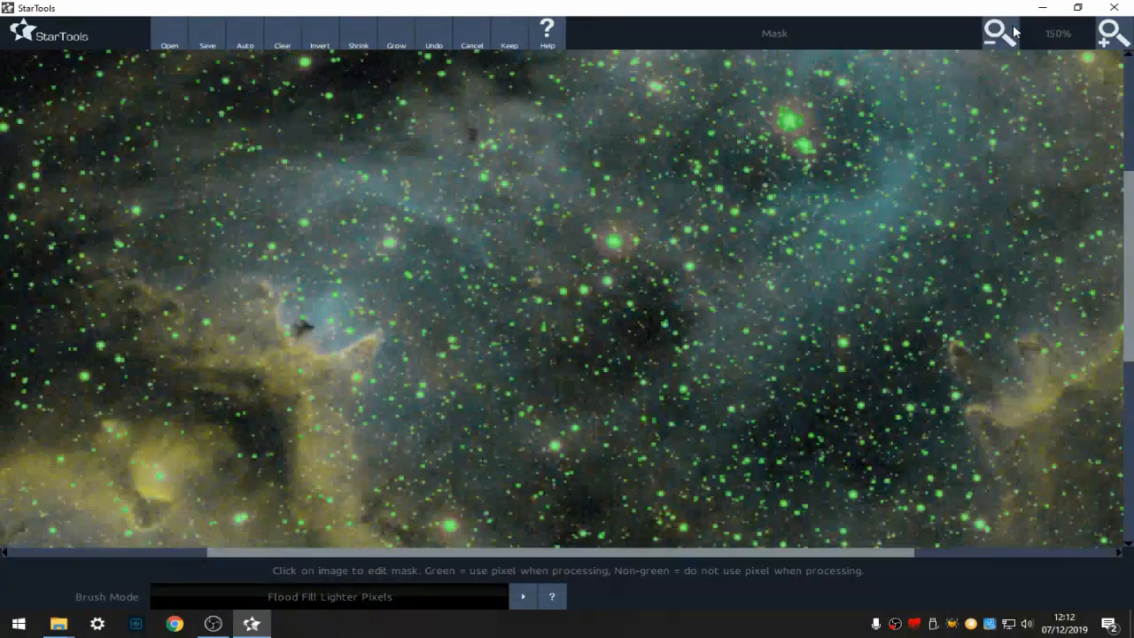
click(1013, 32)
click(1001, 34)
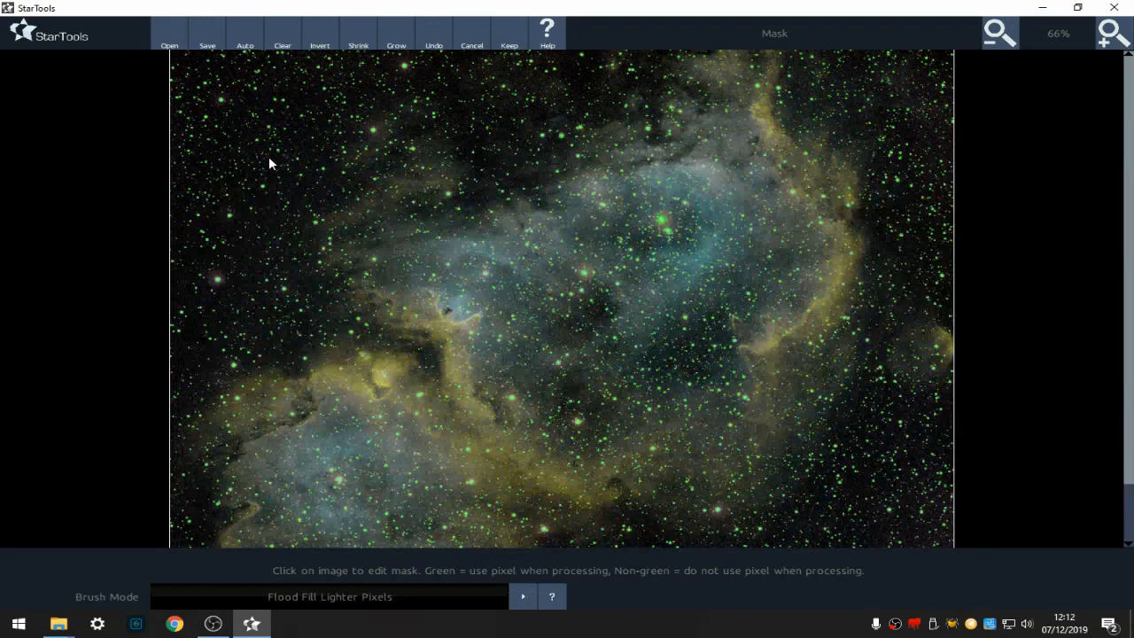
click(207, 37)
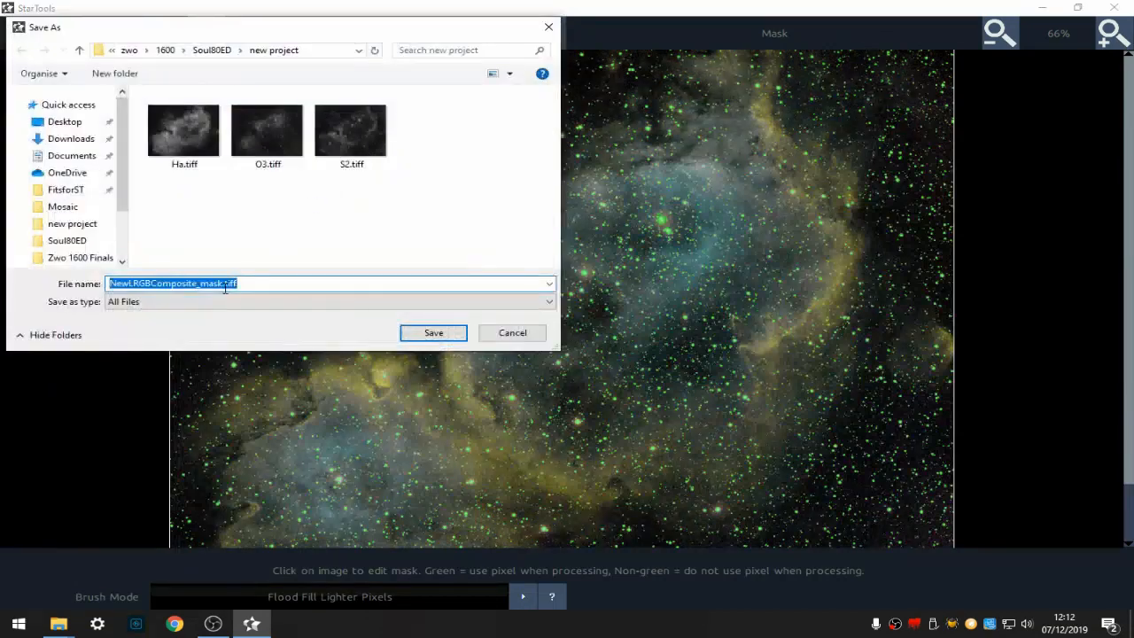
click(434, 333)
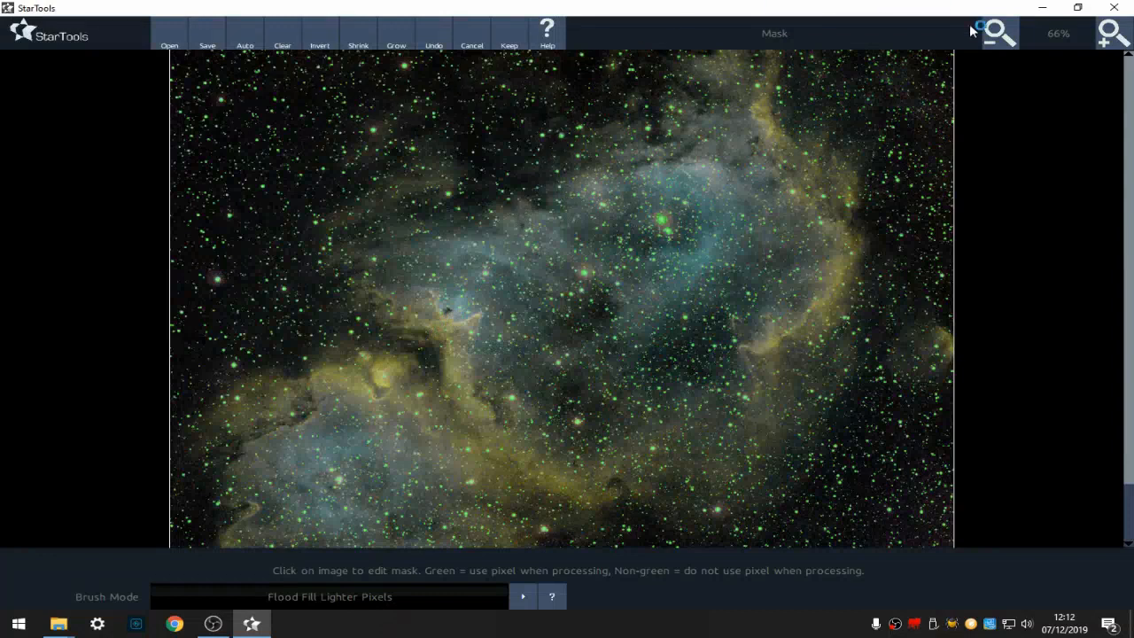
click(501, 35)
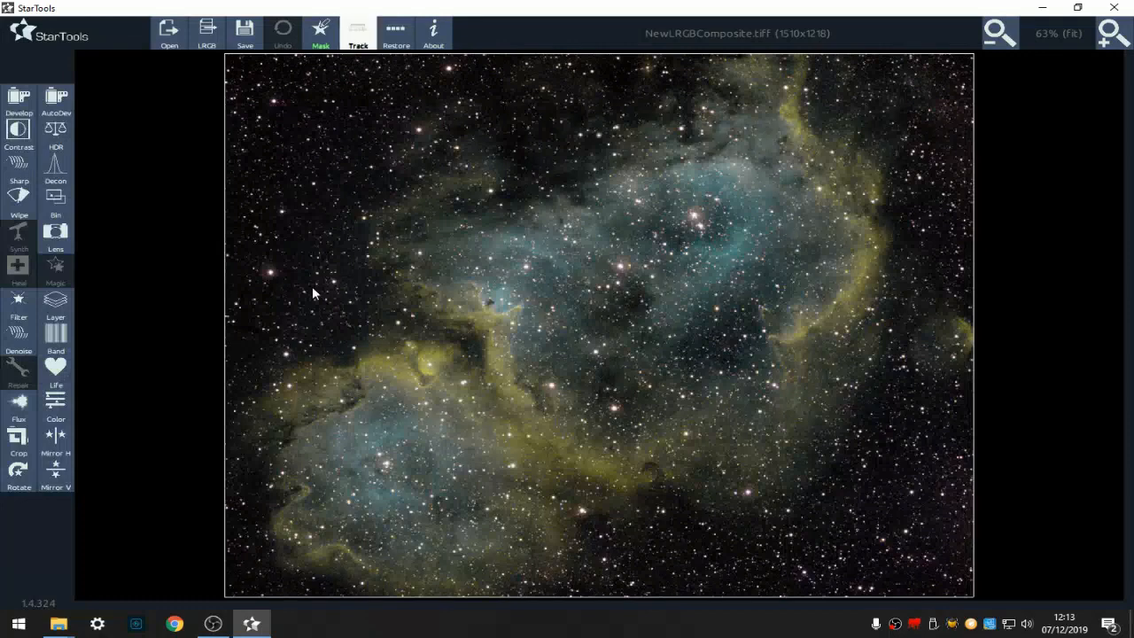
- Switch Tracking off and apply Wavelet De-Noise with Grain Size 8.0 pixels
click(358, 36)
click(350, 408)
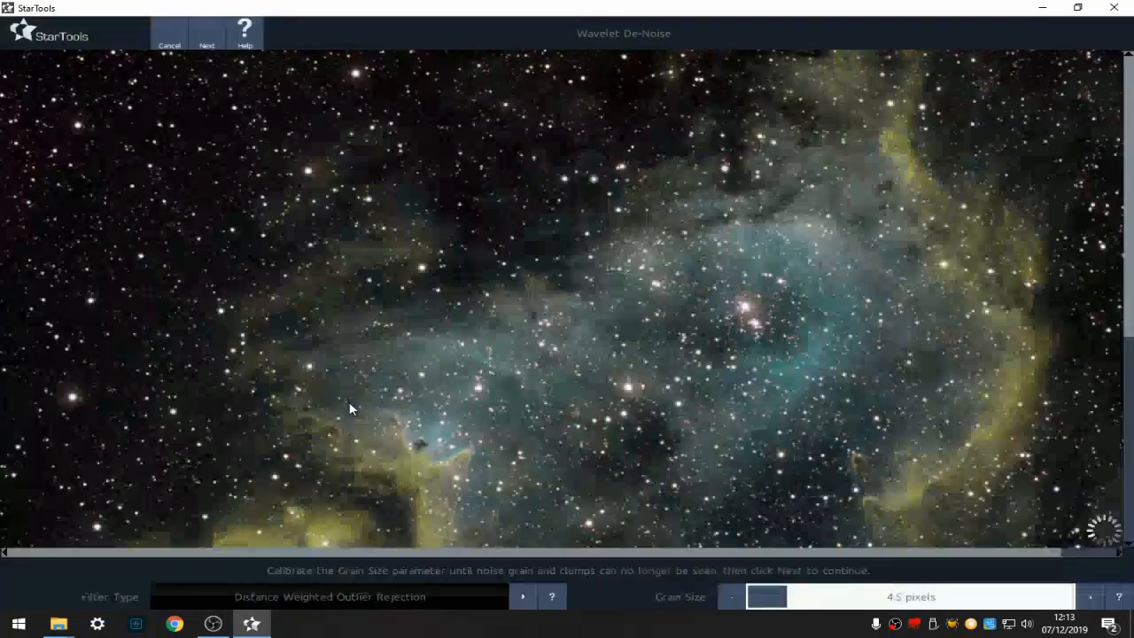
click(824, 598)
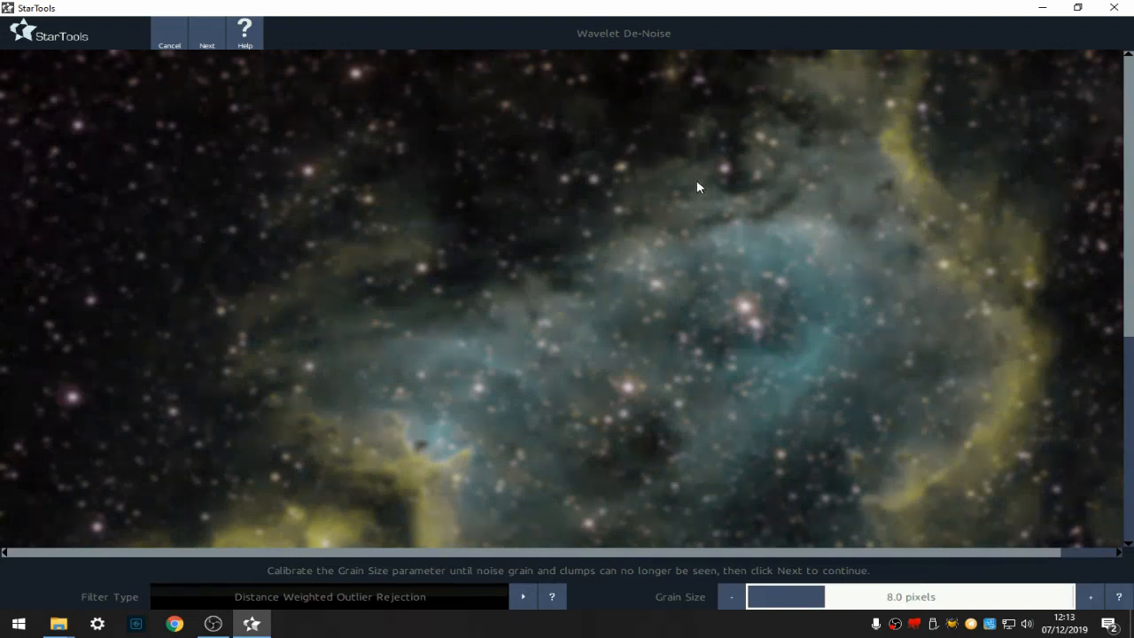
click(212, 36)
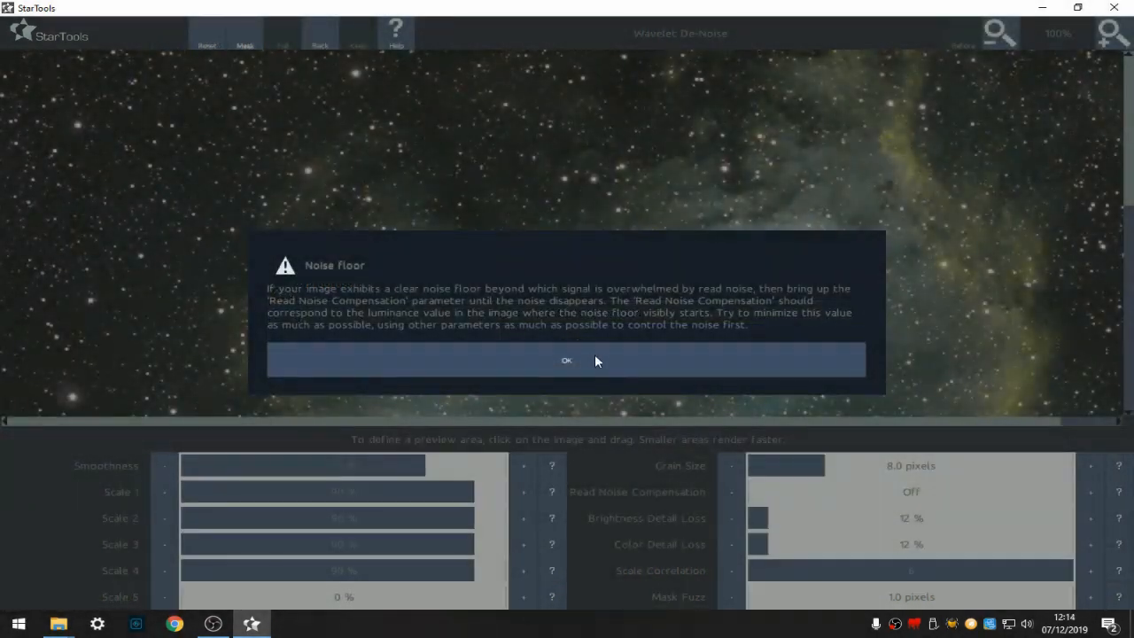
click(594, 357)
click(698, 355)
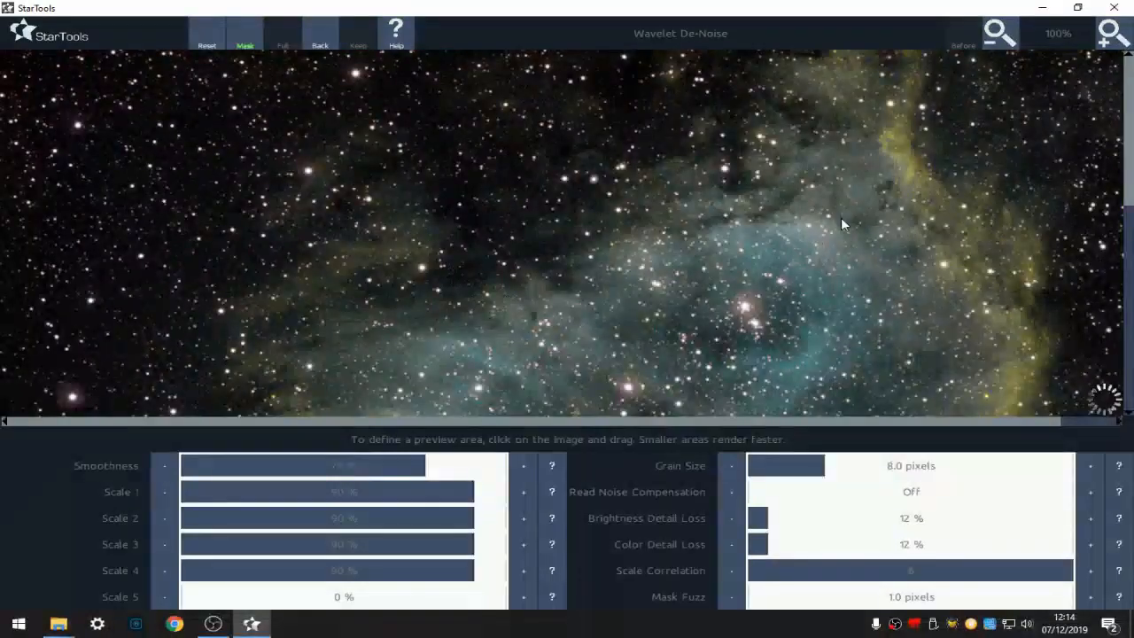
click(1004, 43)
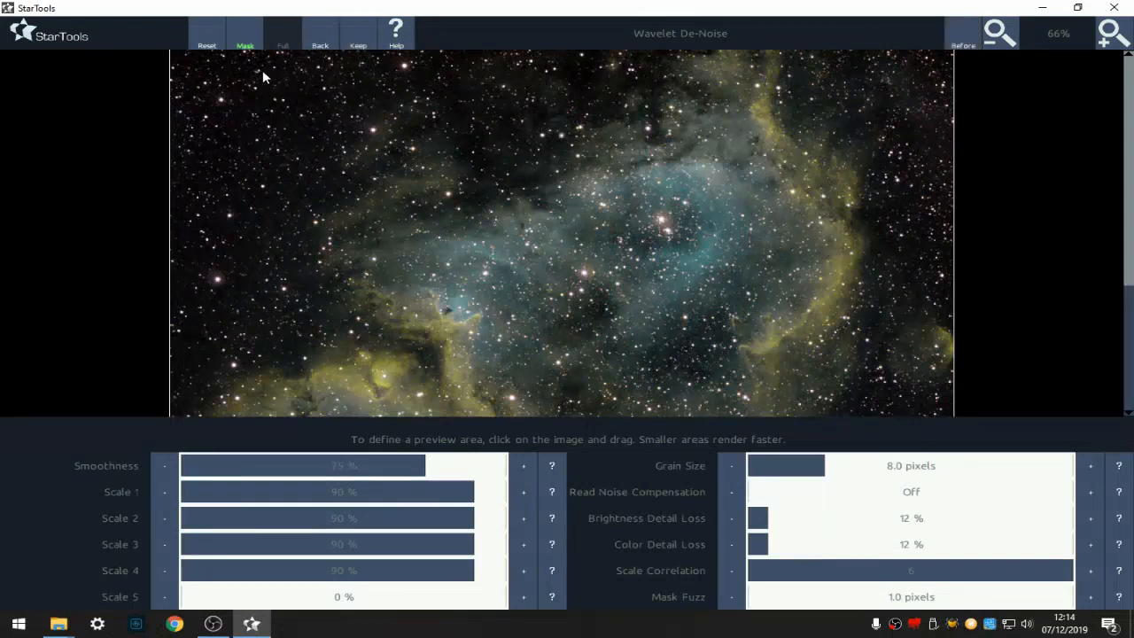
click(360, 34)
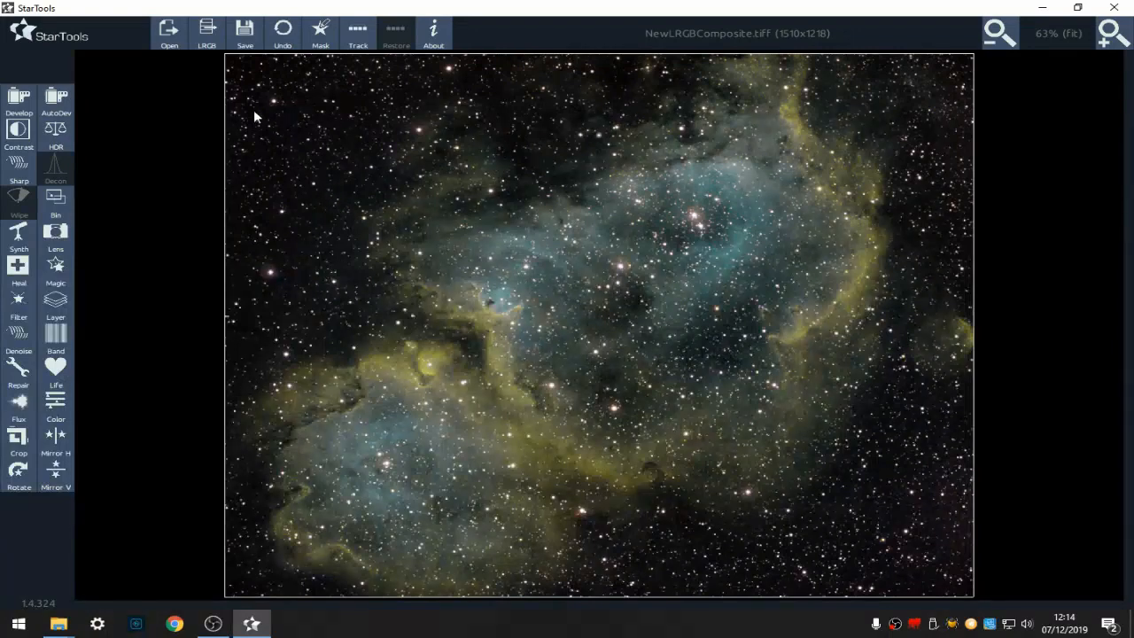
- Try opening NewLRGBComposite_mask.tiff as a modified, non-linear image and undo the load
click(169, 35)
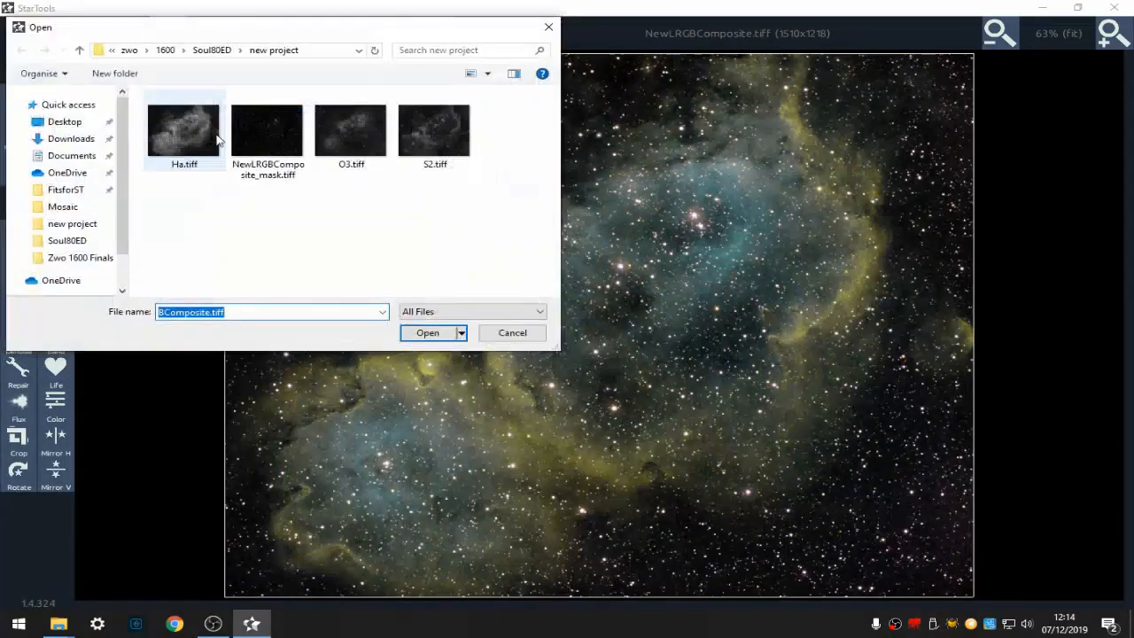
click(248, 133)
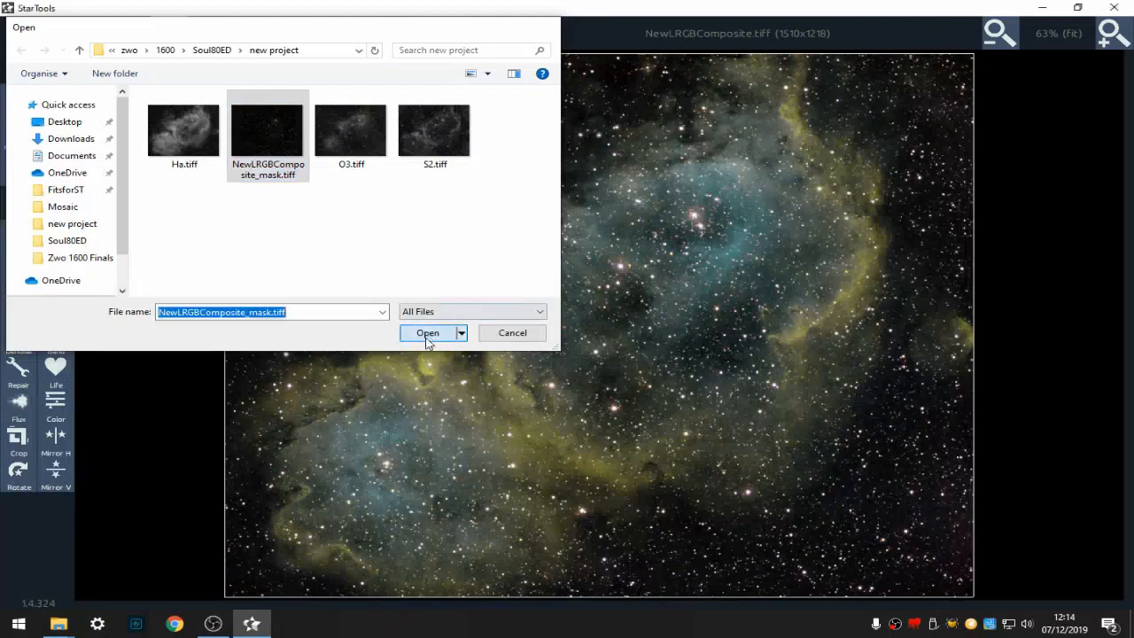
click(428, 333)
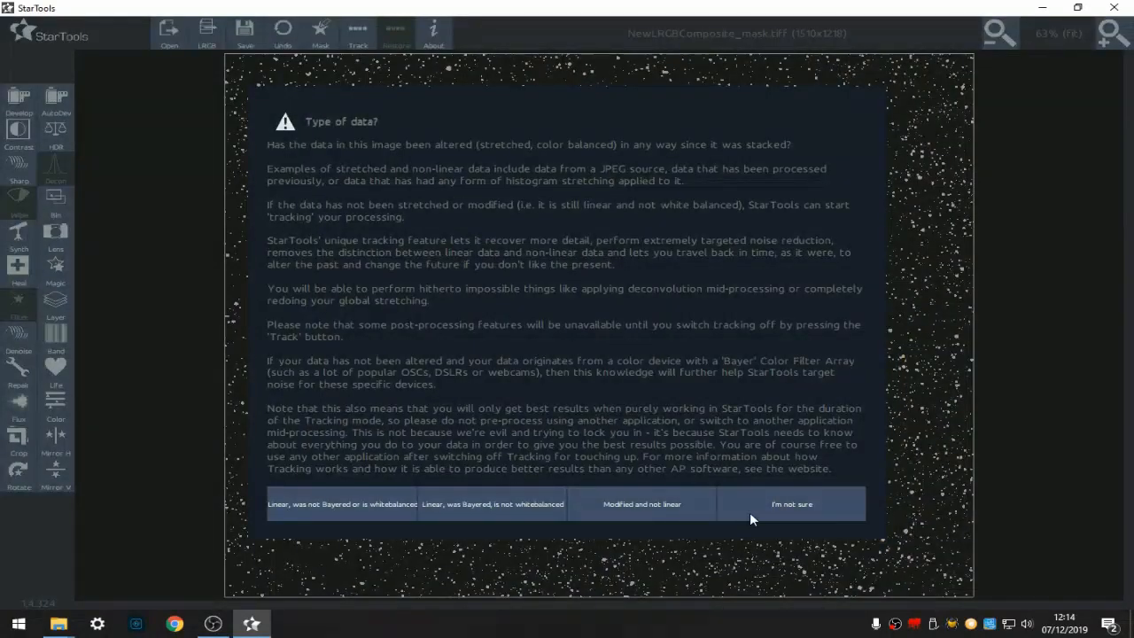
click(643, 505)
click(690, 364)
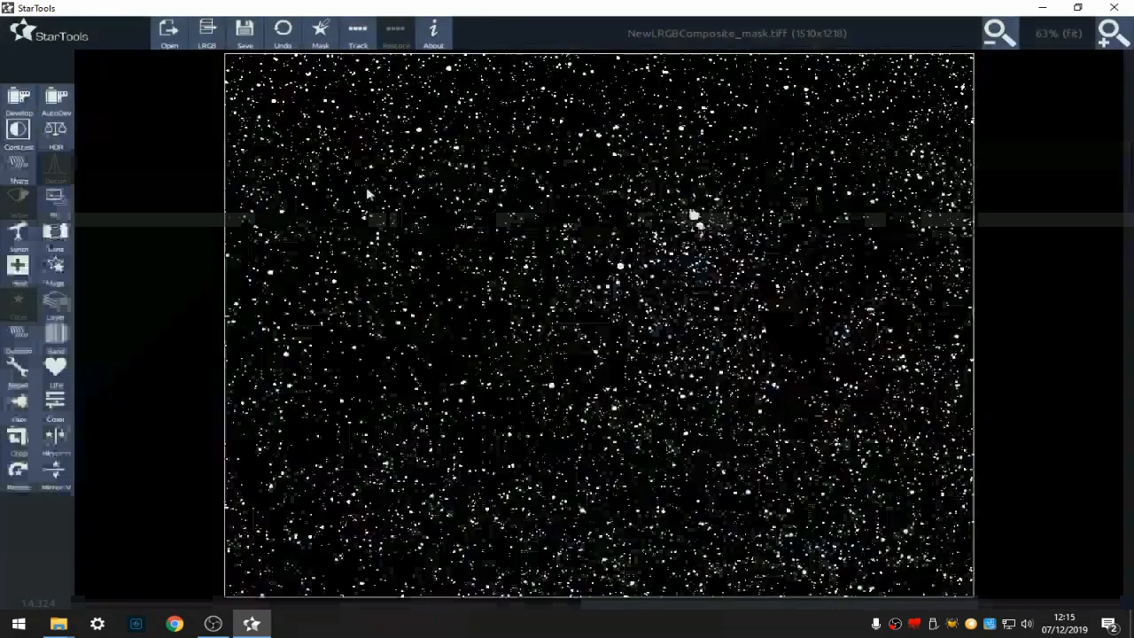
click(283, 33)
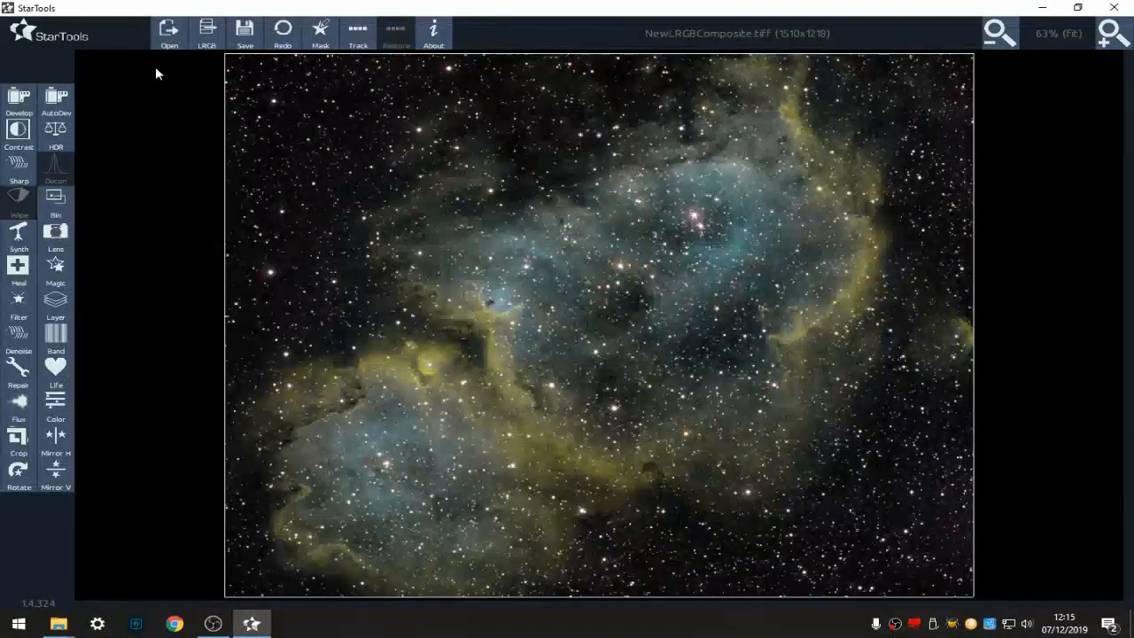
- Load NewLRGBComposite_mask.tiff into the mask editor and keep it as the mask
click(320, 33)
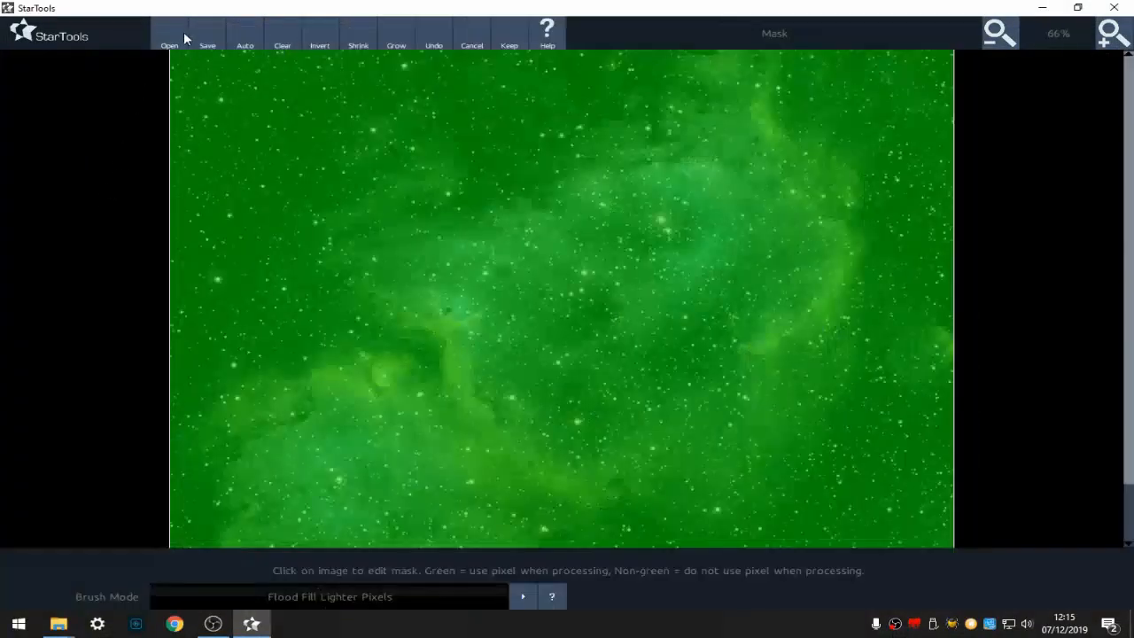
click(178, 41)
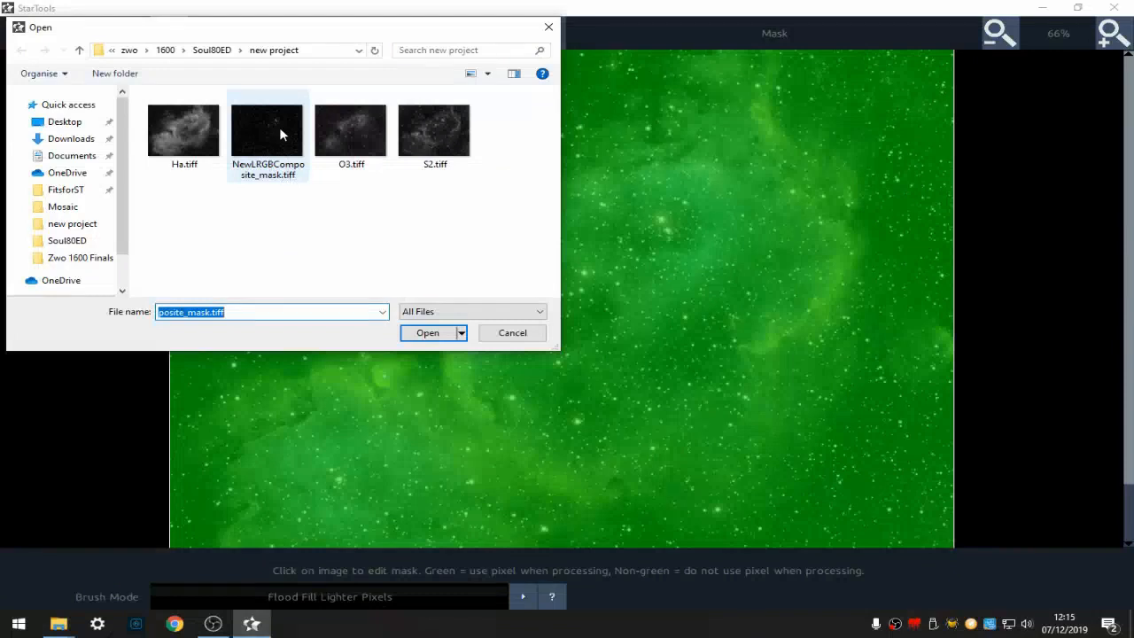
click(424, 332)
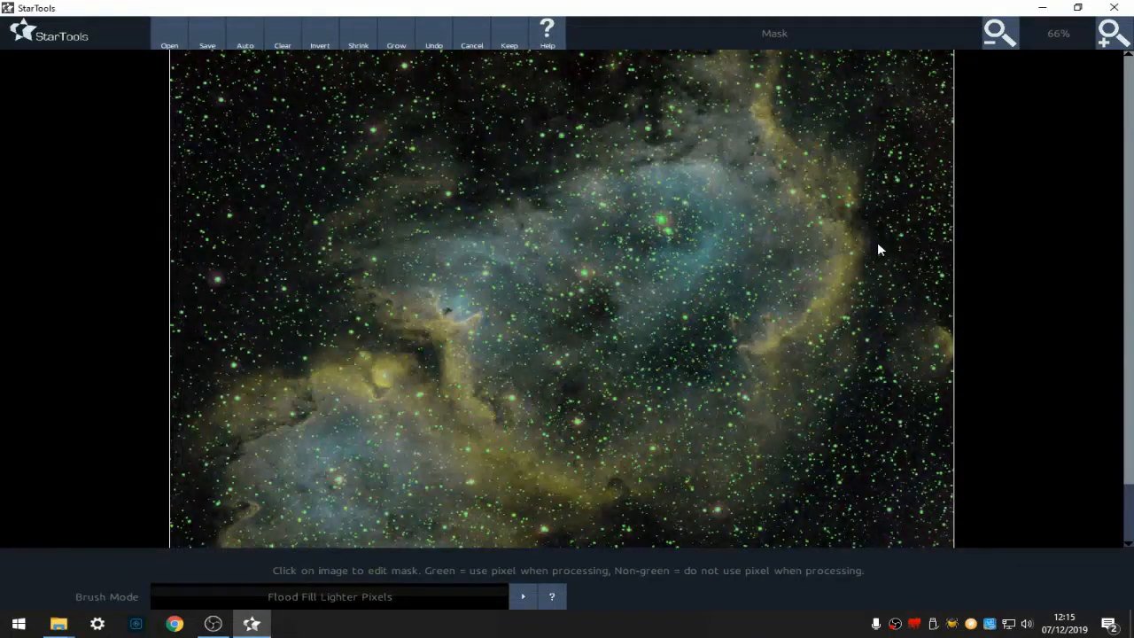
click(510, 35)
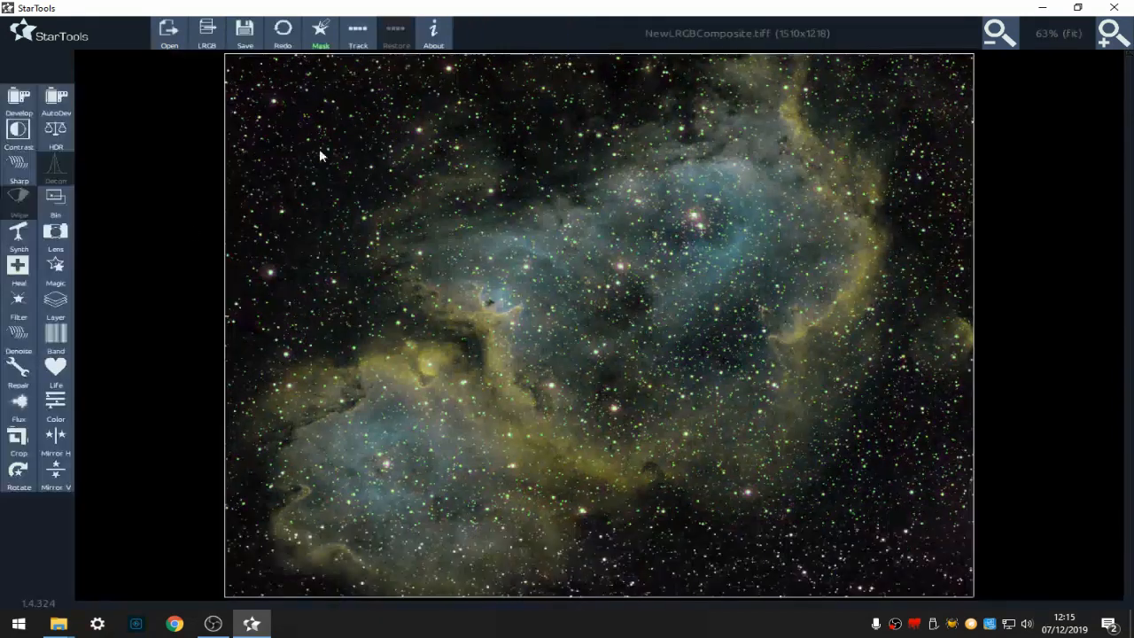
- Apply the Magic tool in Tighten mode with 1 pixel Iterations and 1 pixel Mask Grow
click(54, 270)
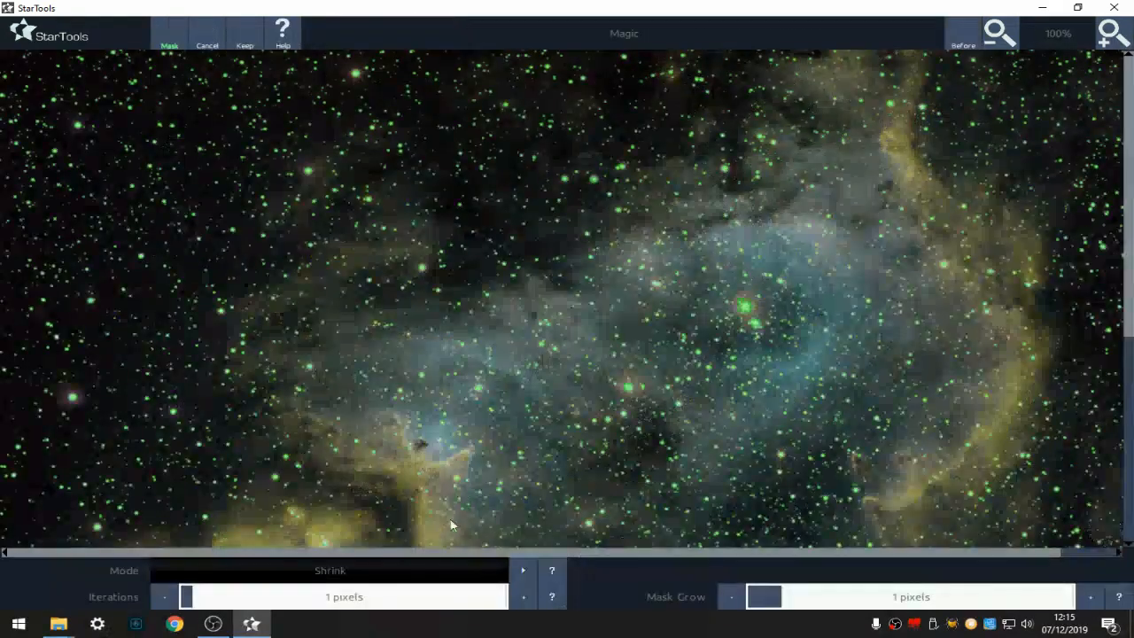
click(522, 564)
click(522, 570)
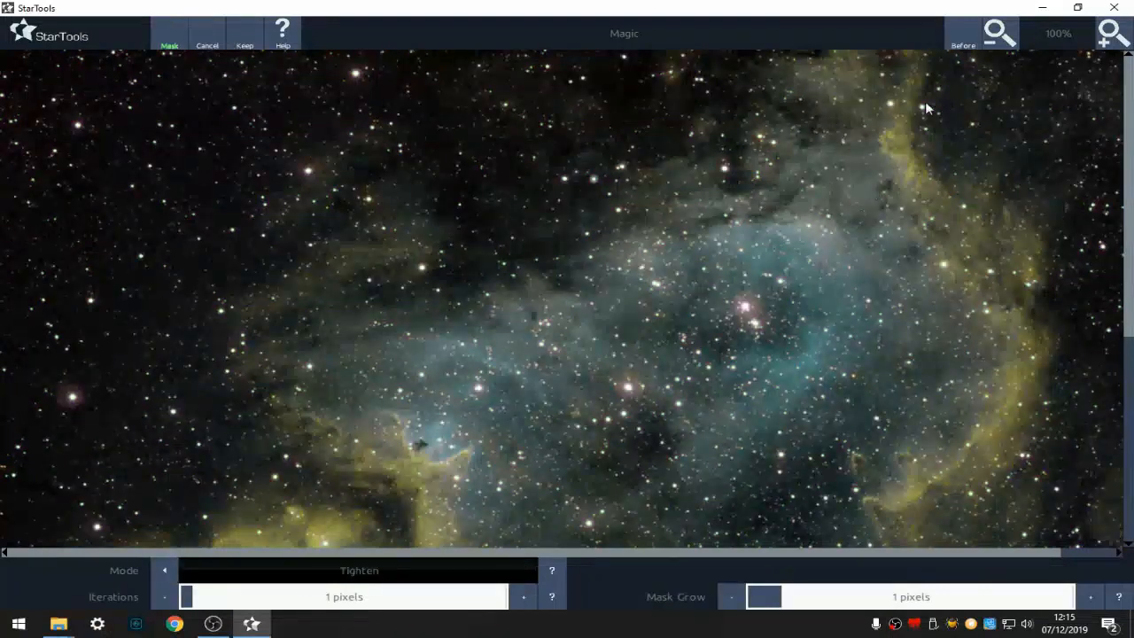
click(992, 33)
click(991, 33)
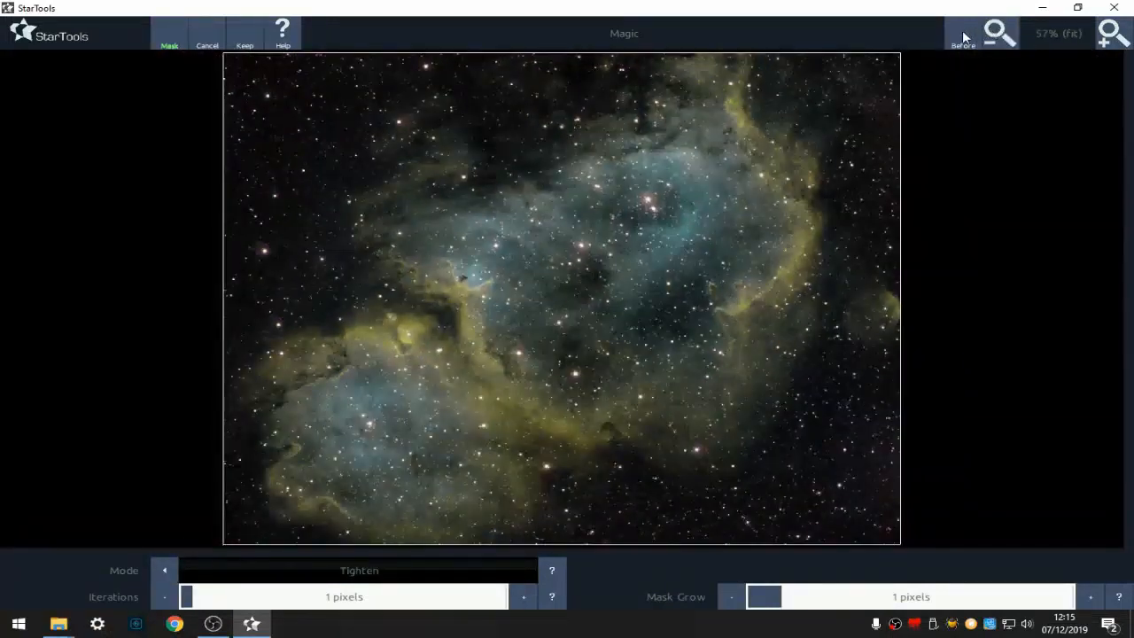
click(965, 37)
click(965, 37)
click(242, 39)
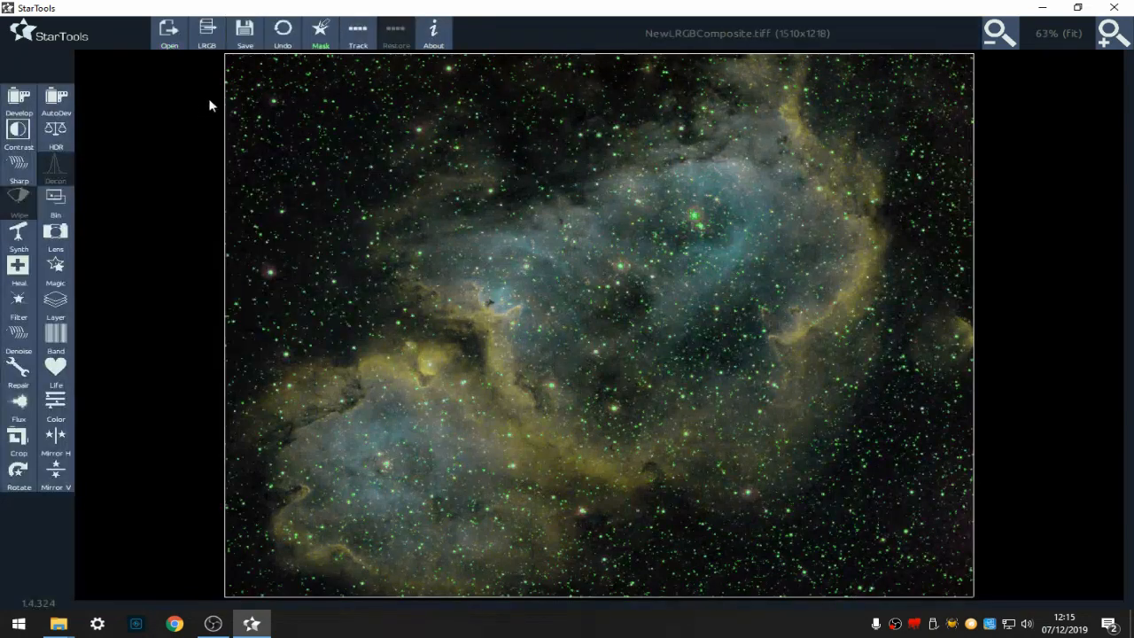
- Shrink the mask once, grow it twice and keep it
click(324, 40)
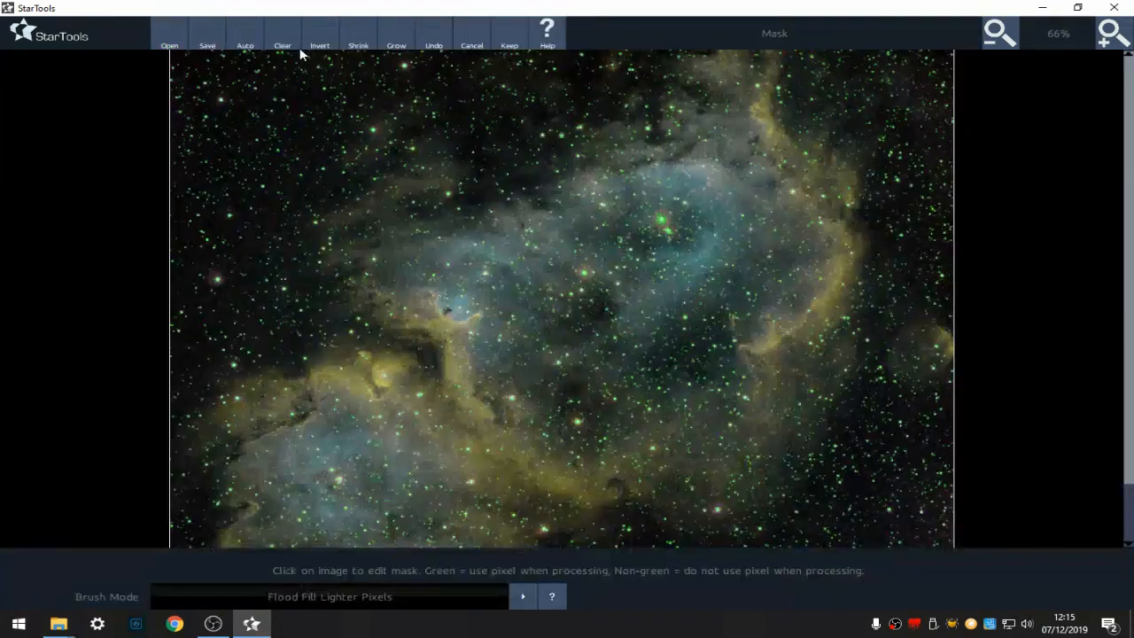
click(352, 35)
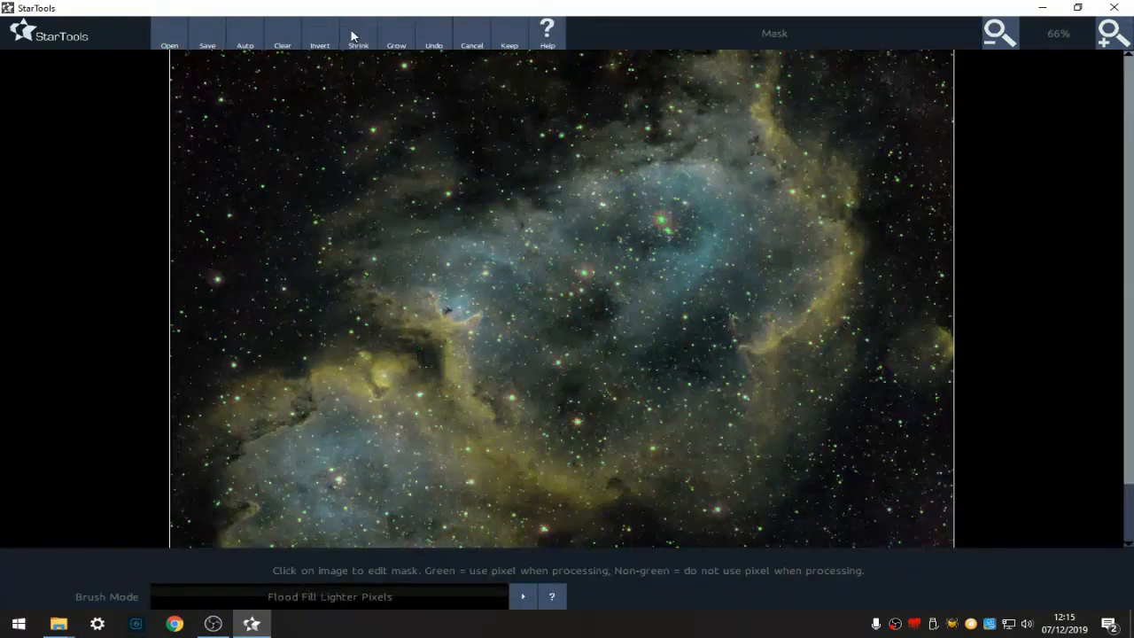
click(398, 37)
click(398, 38)
click(509, 36)
- Apply the Magic tool in Tighten mode again with the refined mask and keep the result
click(68, 274)
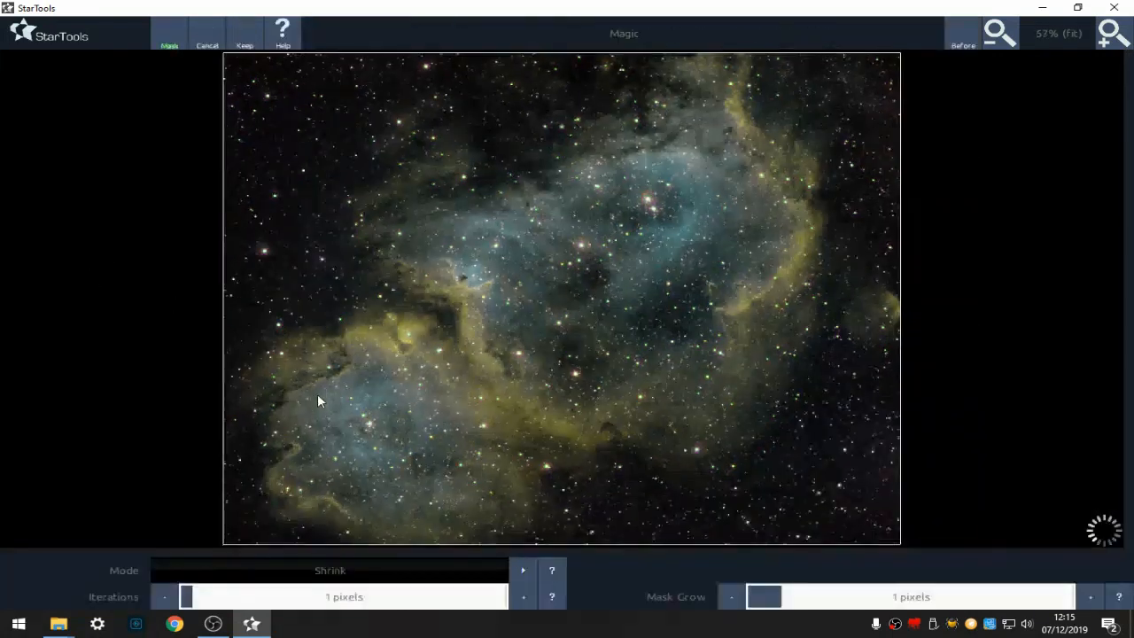
click(518, 573)
click(521, 572)
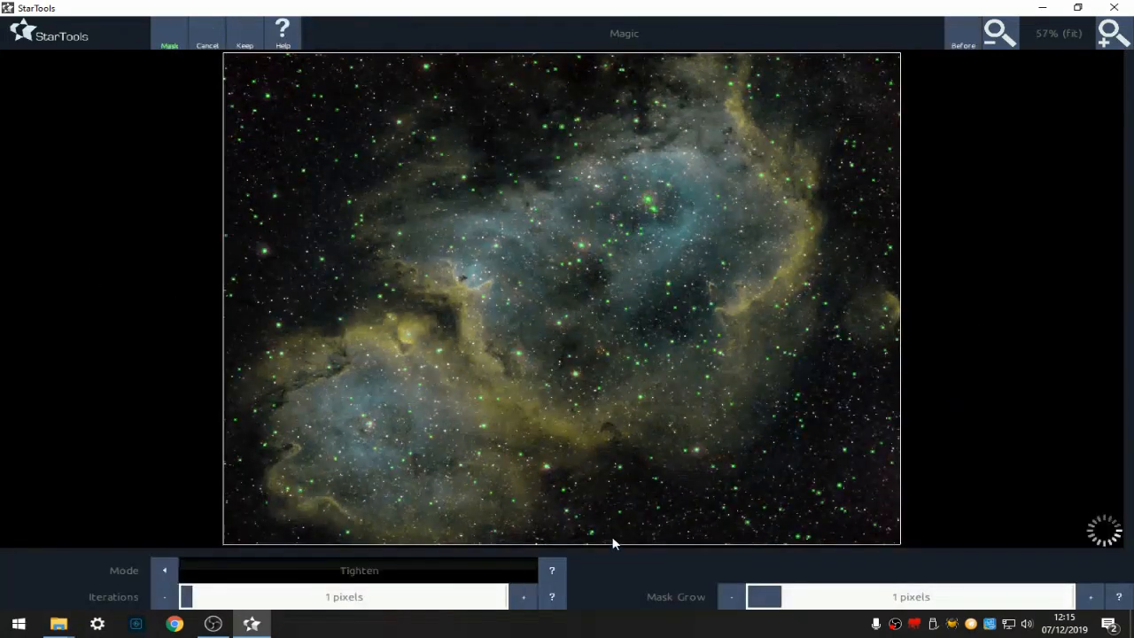
click(995, 35)
click(996, 43)
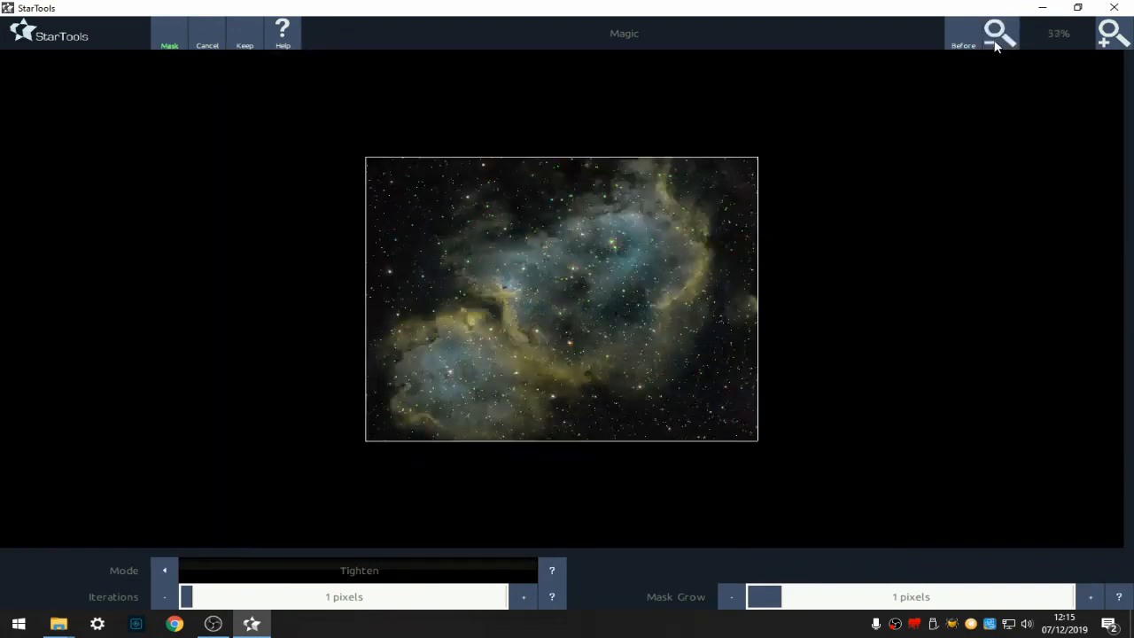
click(1107, 32)
click(1108, 32)
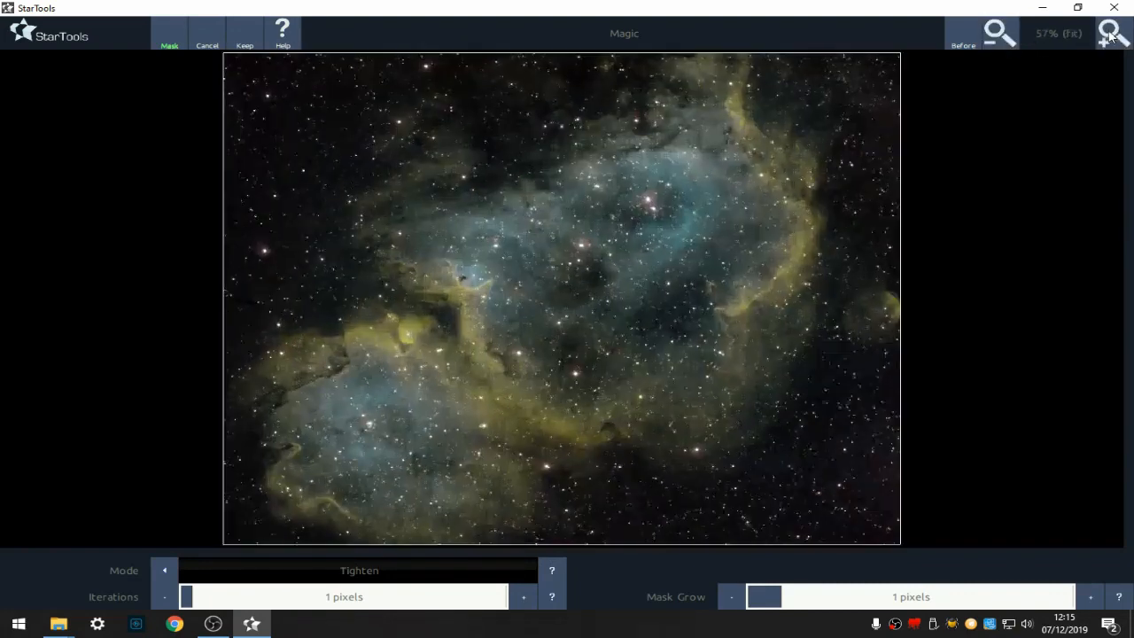
click(955, 35)
click(957, 40)
click(244, 44)
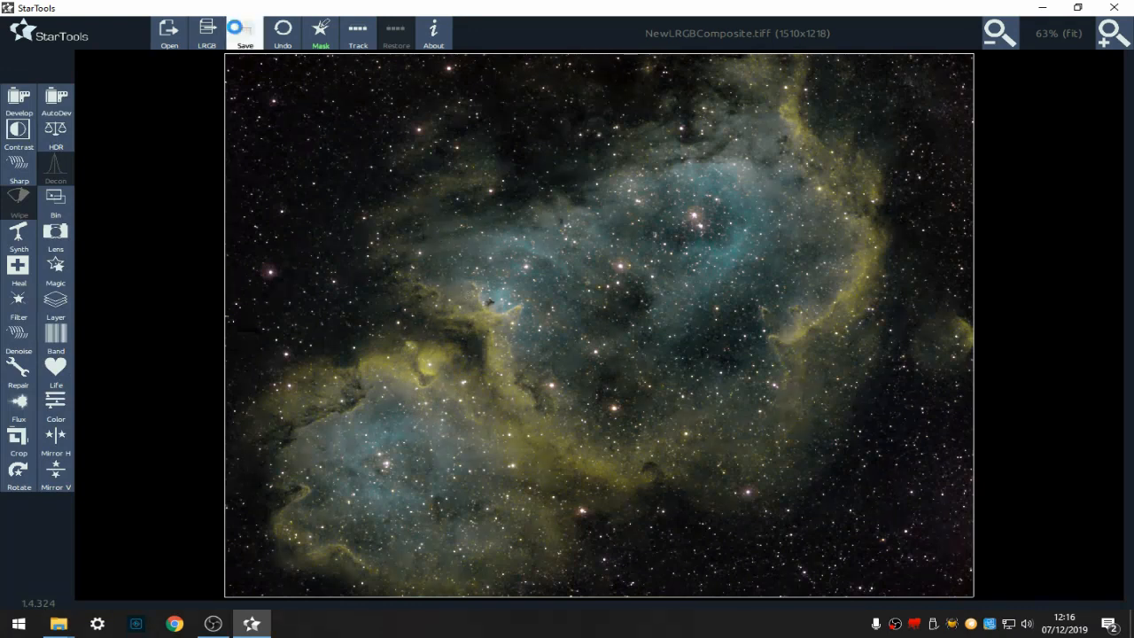
- Save the composite as NewLRGBComposite.tiff and reopen that file
click(244, 33)
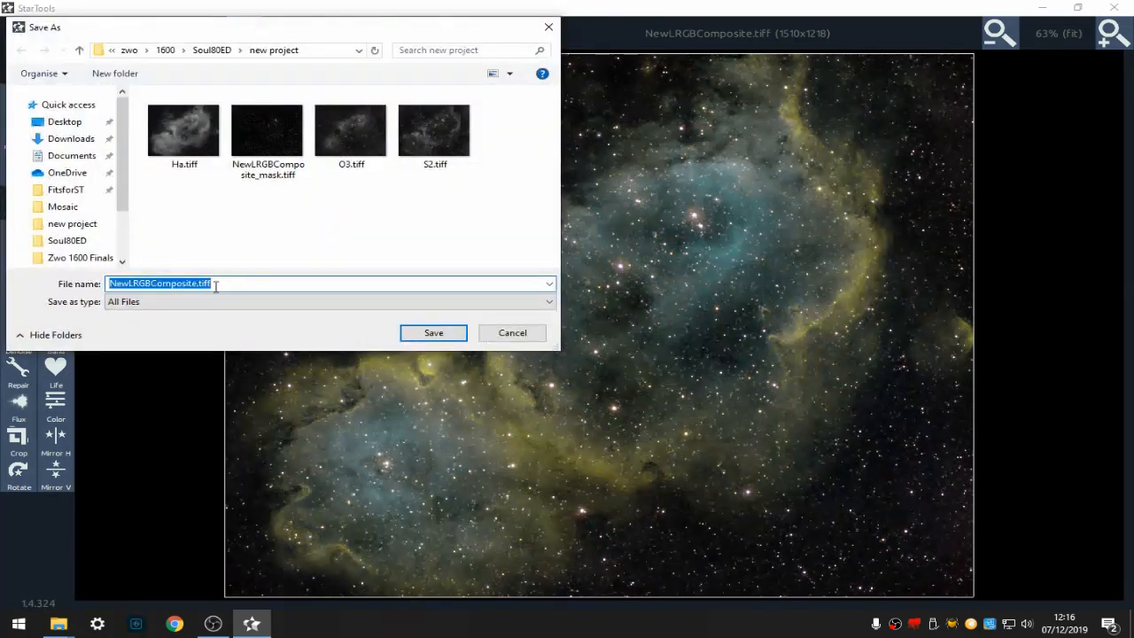
click(437, 338)
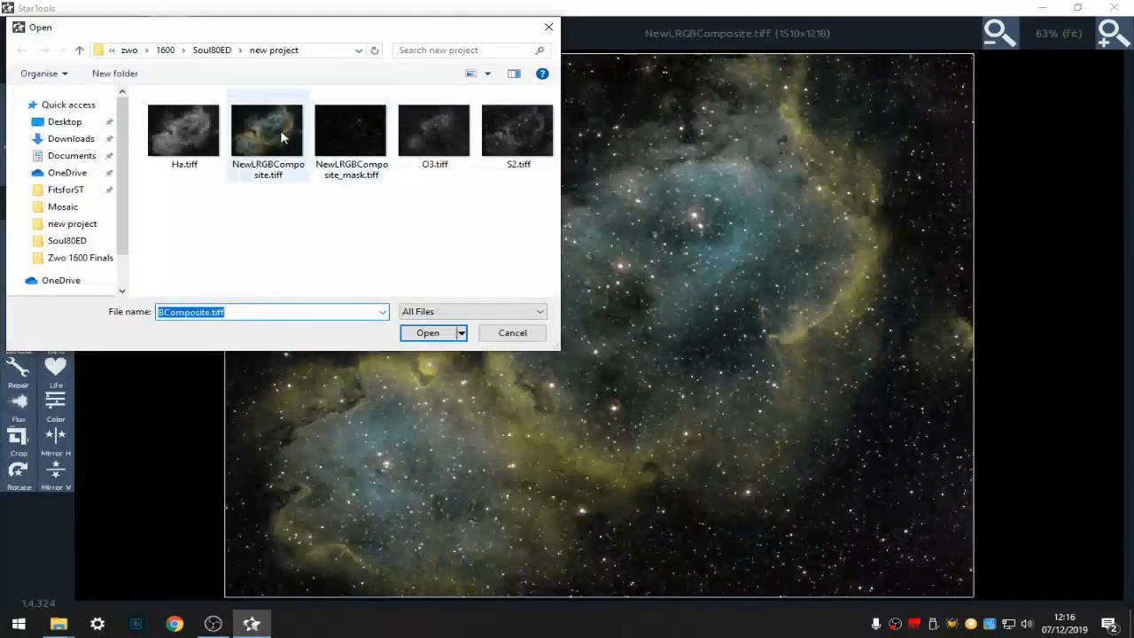
click(285, 138)
click(427, 332)
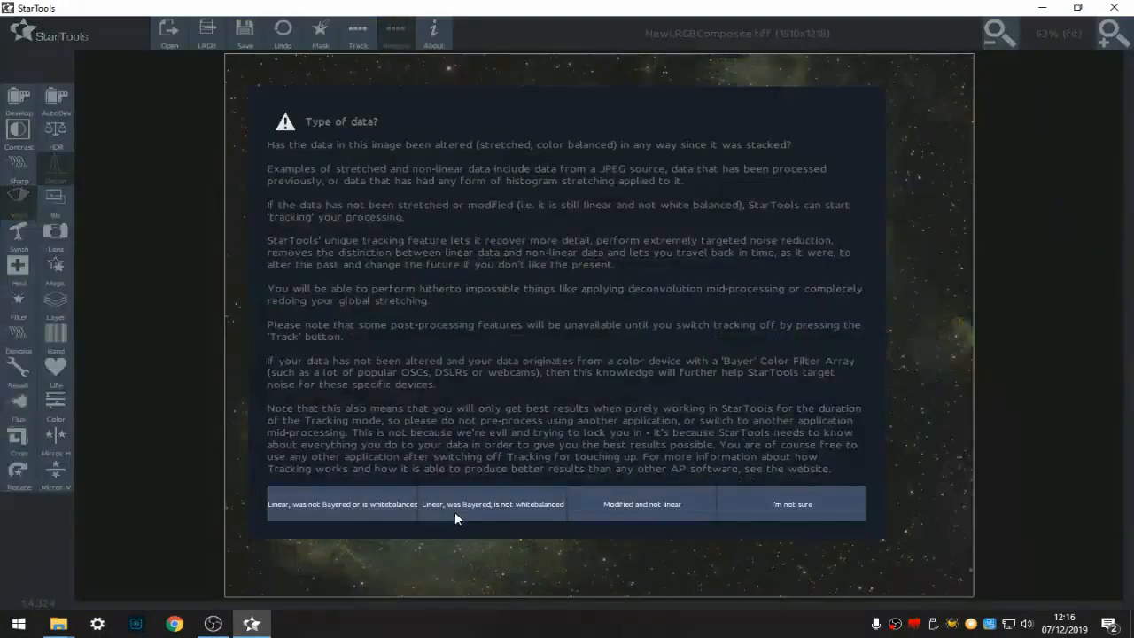
click(509, 511)
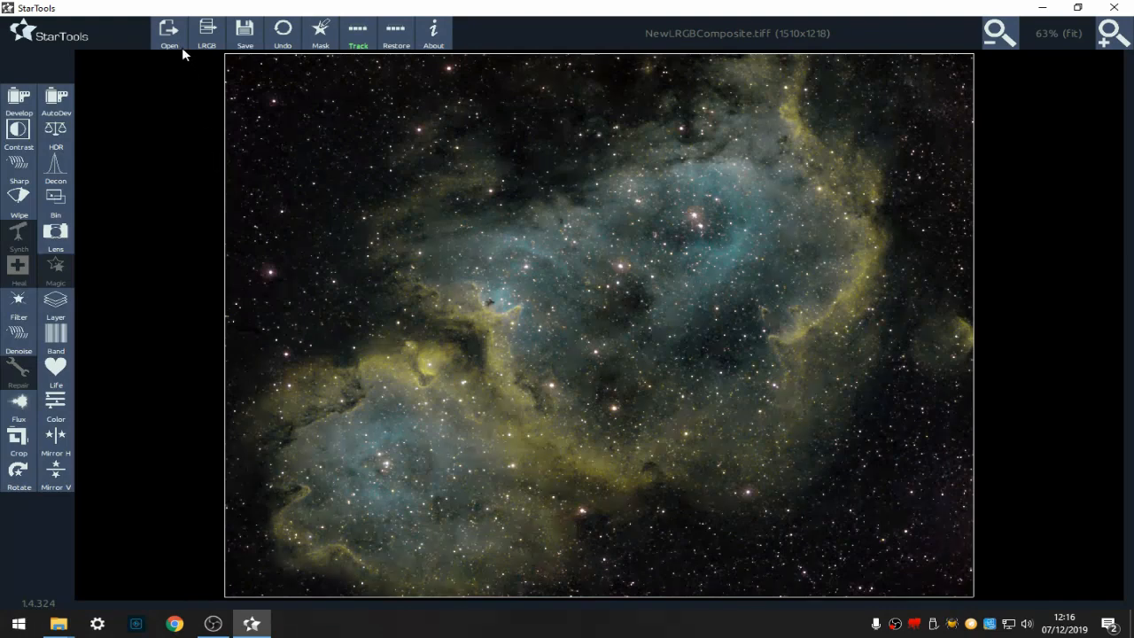
- Load NewLRGBComposite_mask.tiff into the mask editor and undo a trial grow of the mask
click(320, 33)
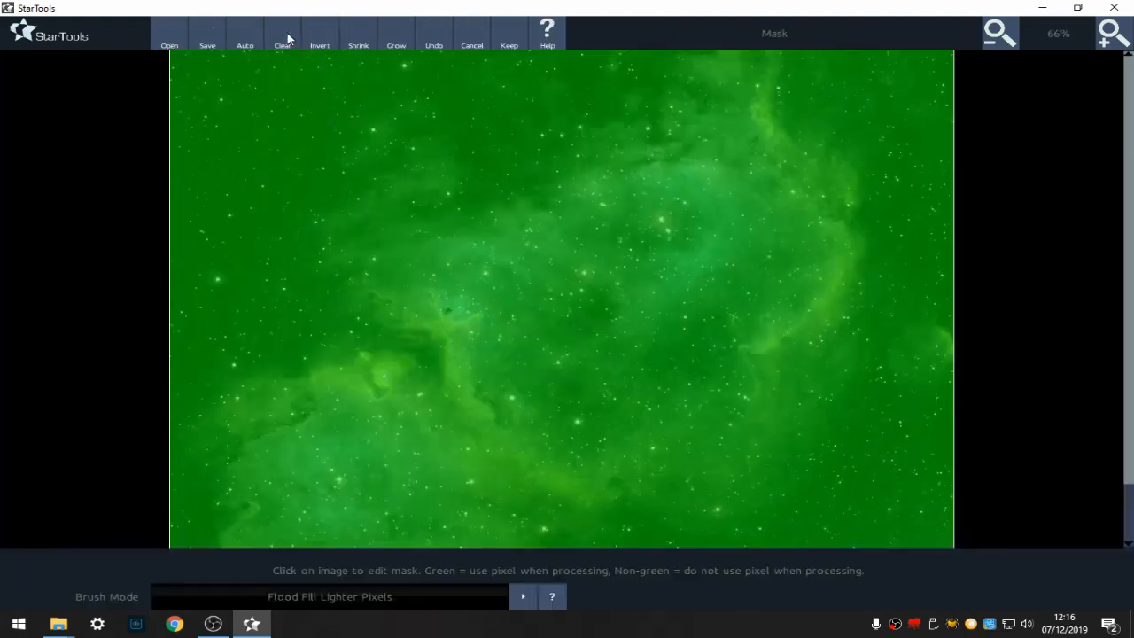
click(167, 39)
click(350, 133)
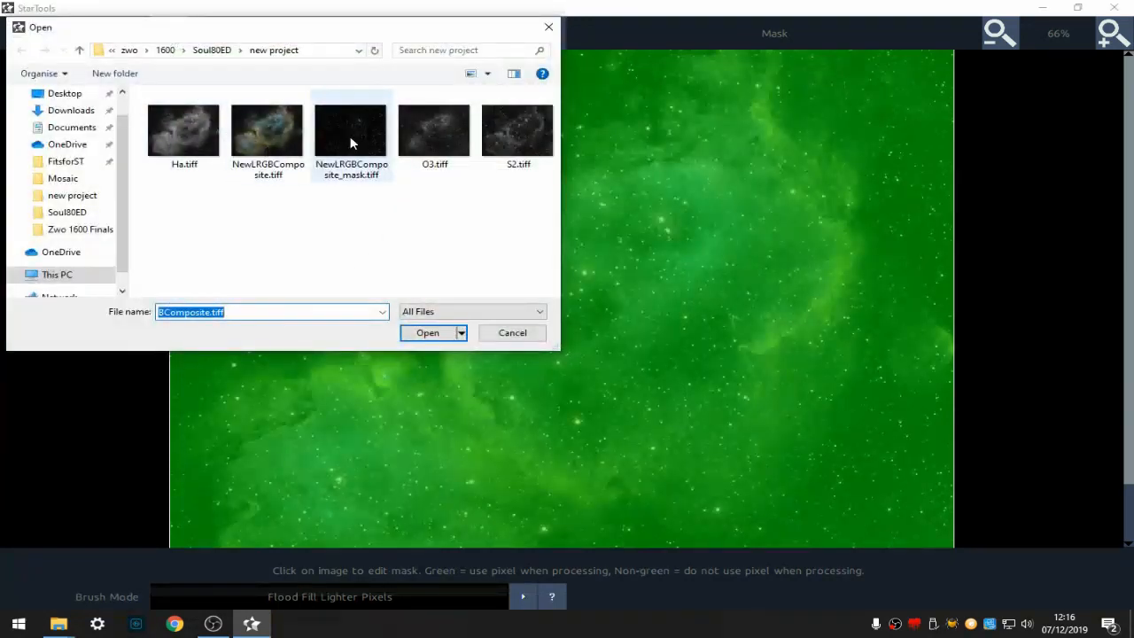
click(428, 332)
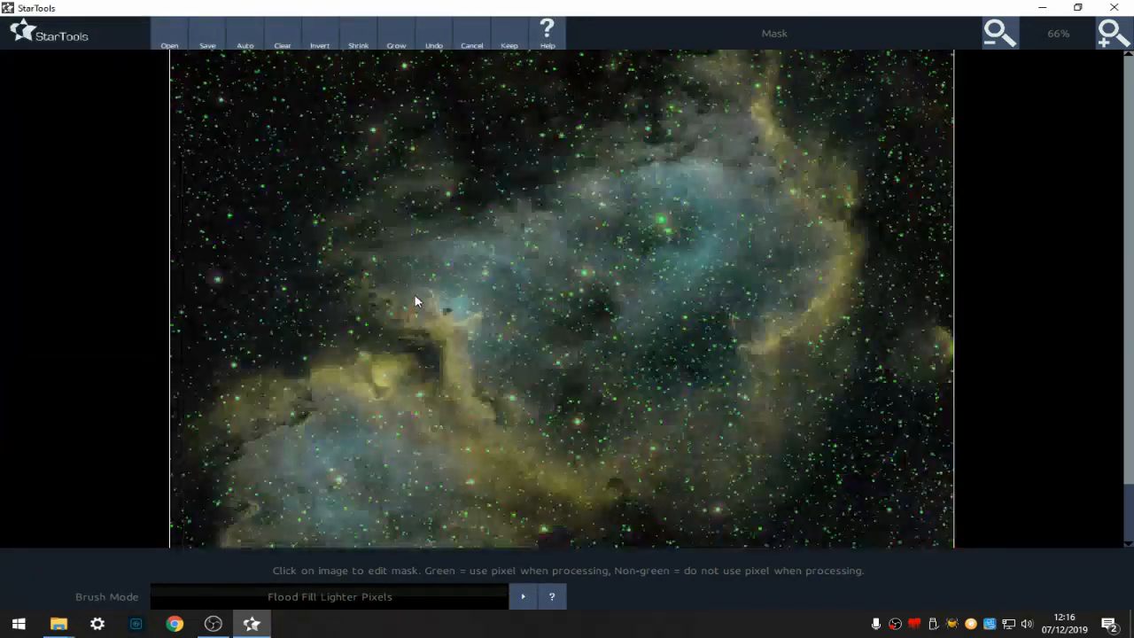
click(396, 35)
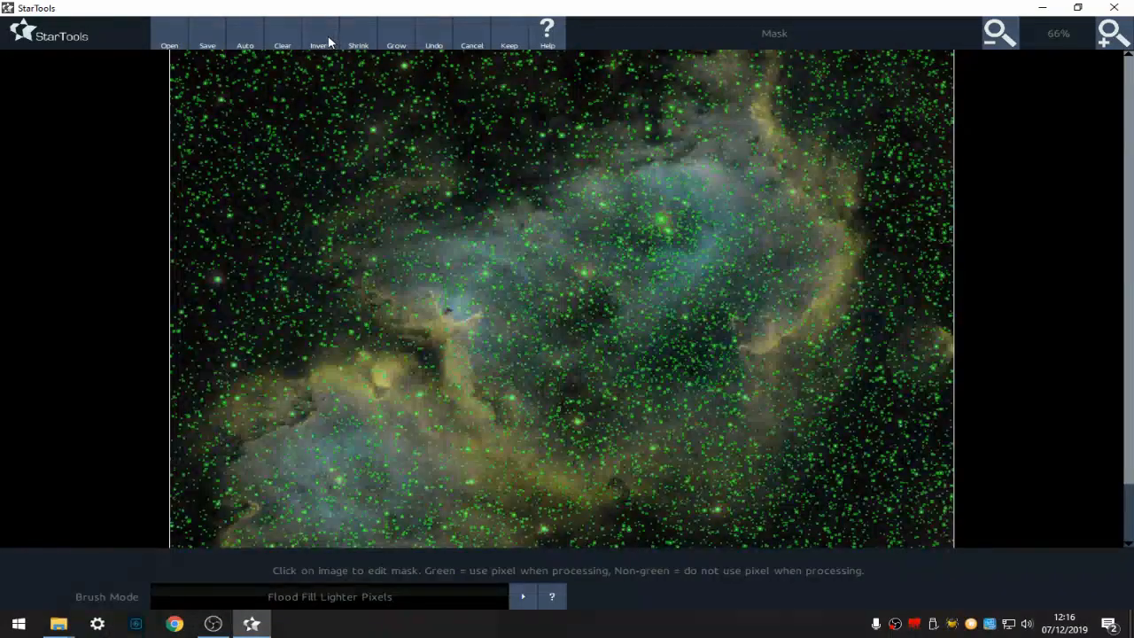
click(432, 39)
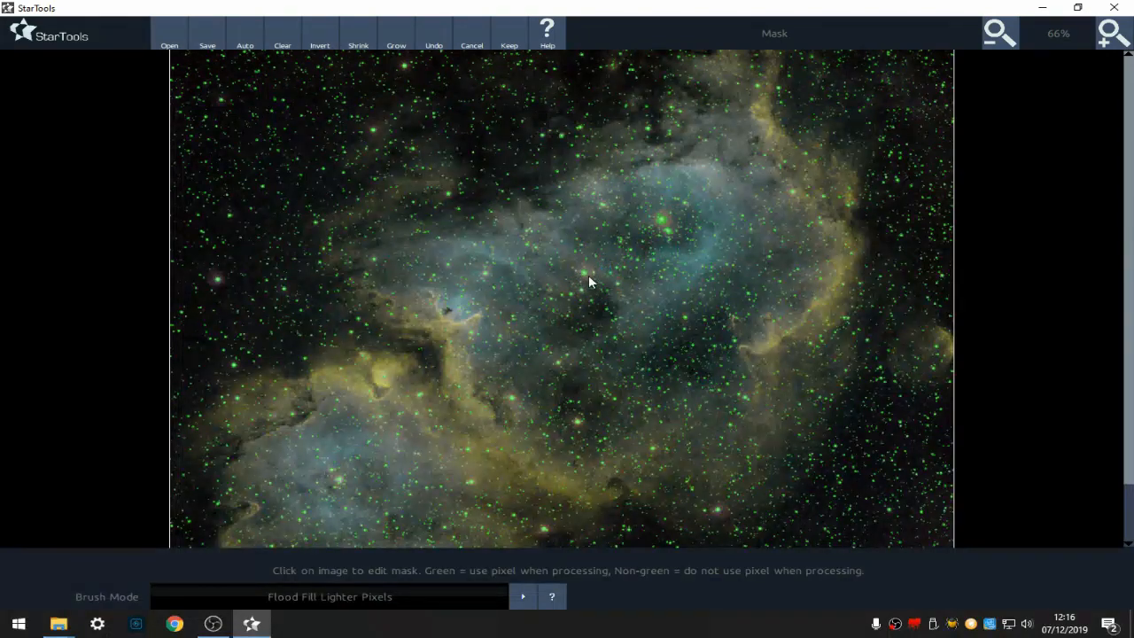
- Switch the mask brush to Lasso and lasso two bright stars to add them to the star mask
click(1118, 37)
click(1119, 38)
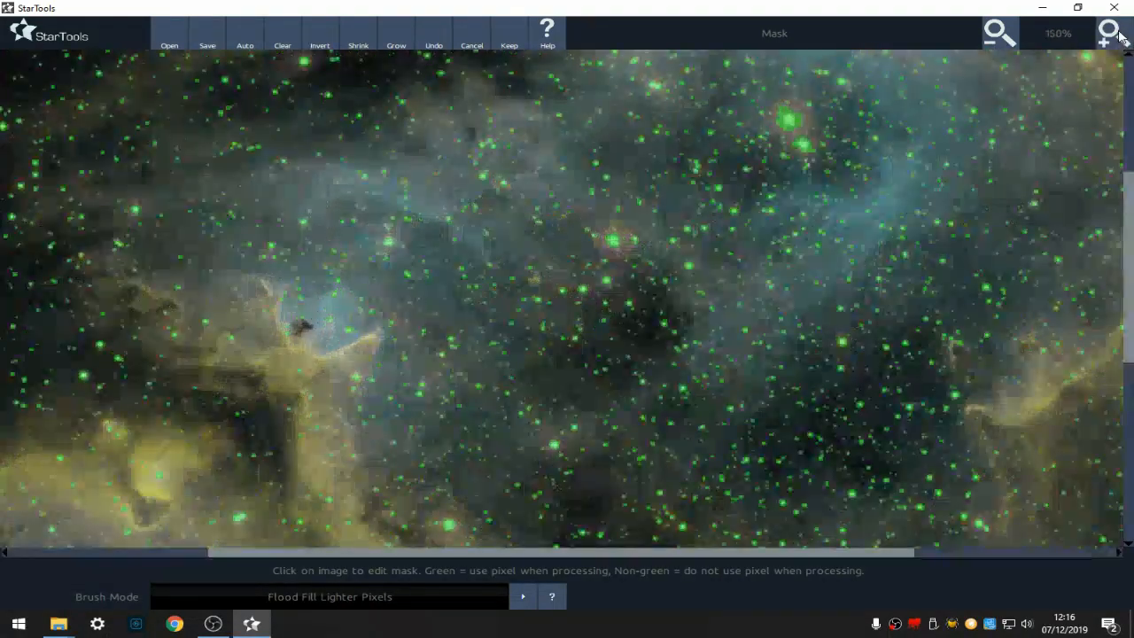
click(1118, 37)
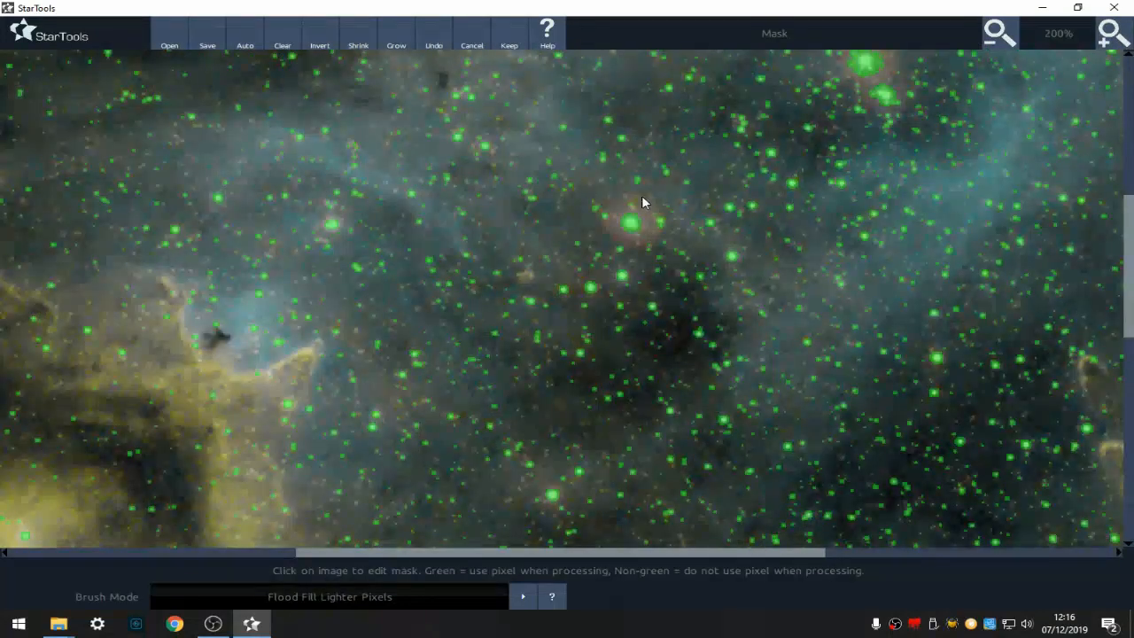
click(359, 597)
click(354, 581)
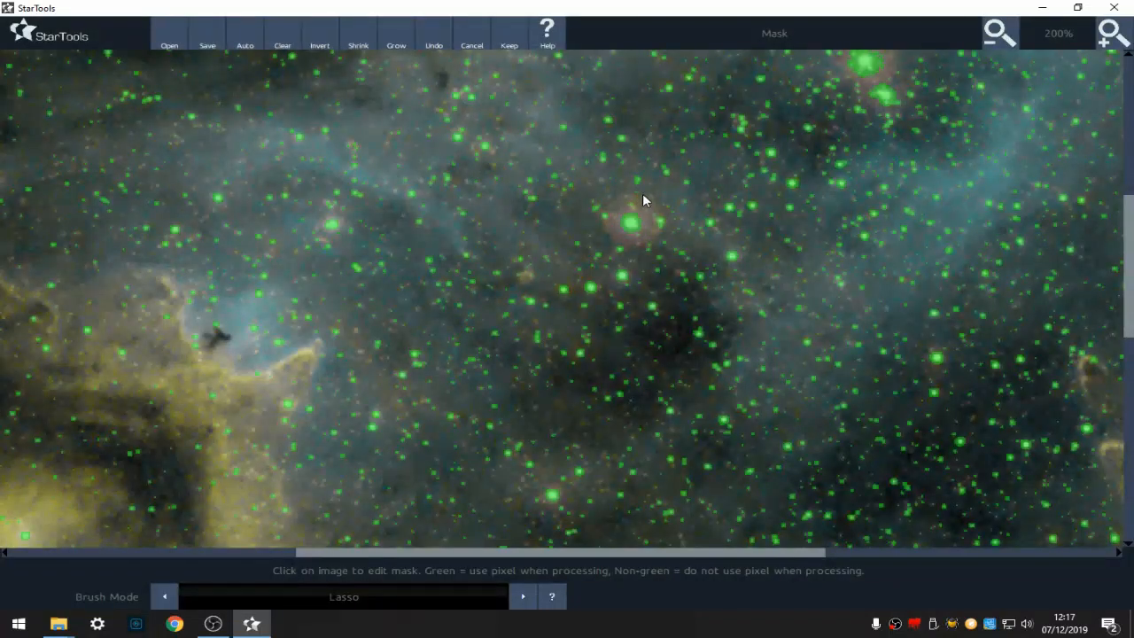
mouse_move(651, 248)
mouse_down()
mouse_move(600, 227)
mouse_move(601, 207)
mouse_move(640, 193)
mouse_up()
click(1000, 41)
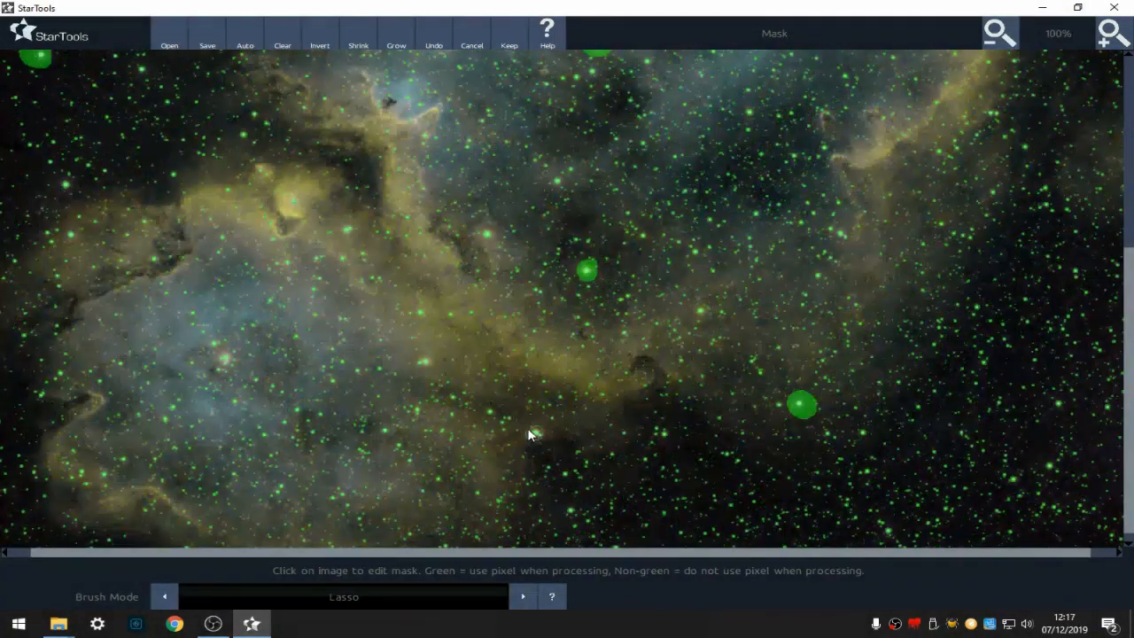
drag(532, 431, 543, 434)
click(1005, 37)
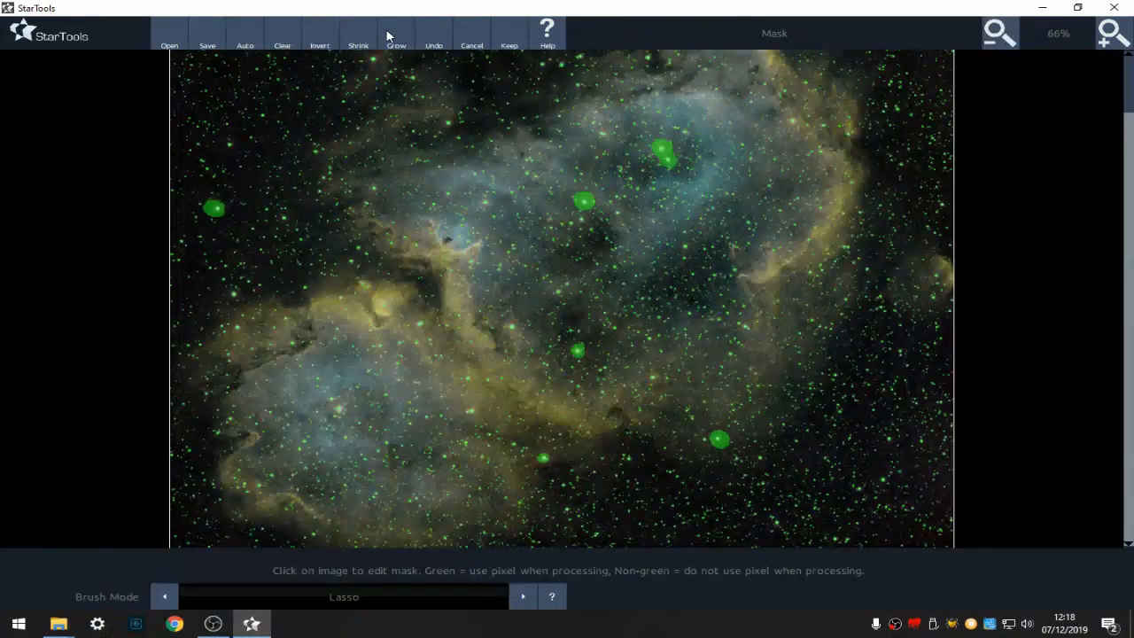
- Invert the star mask and keep it
click(321, 37)
click(508, 46)
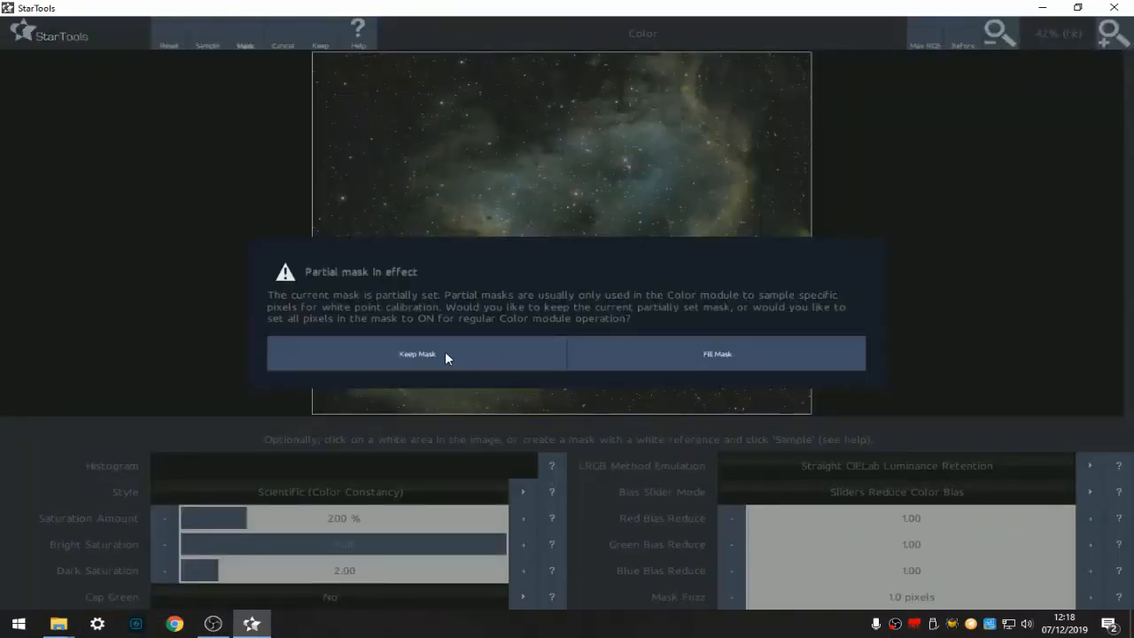
- In the Color module keep the mask and set Mask Fuzz 2.0 pixels, Dark Saturation 6.00, Cap Green To Yellow
click(444, 354)
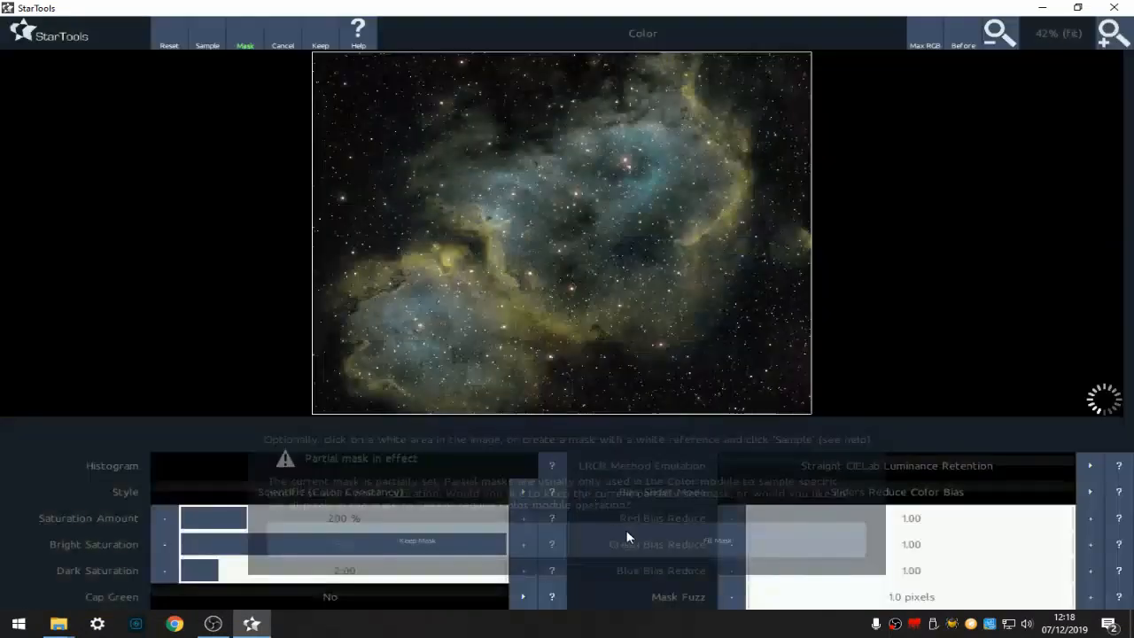
click(757, 602)
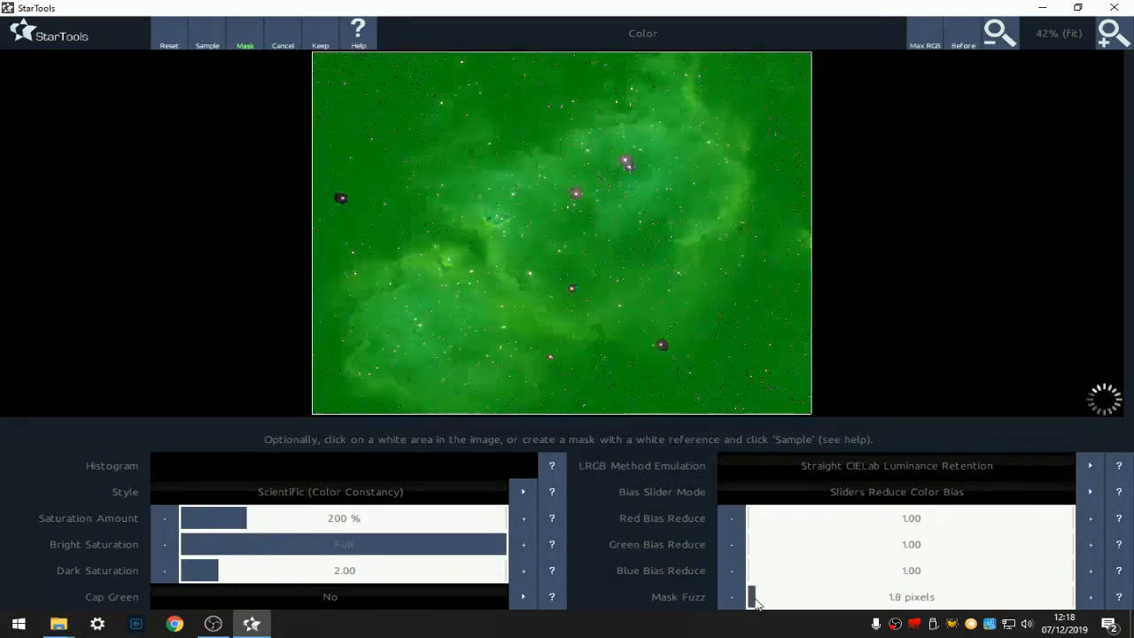
click(1091, 598)
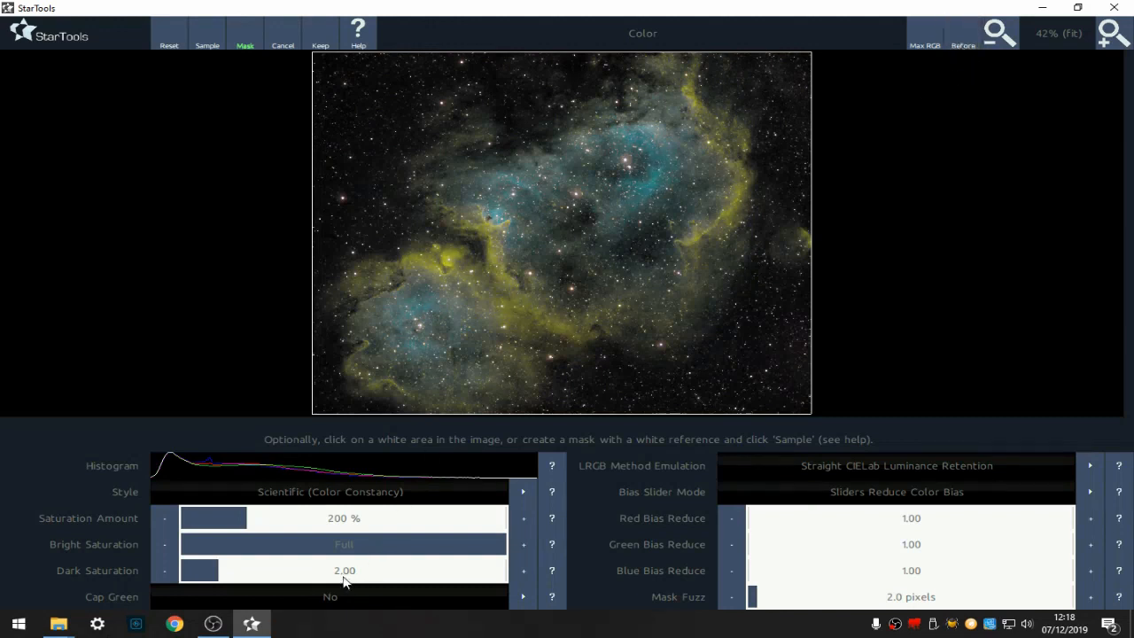
click(375, 577)
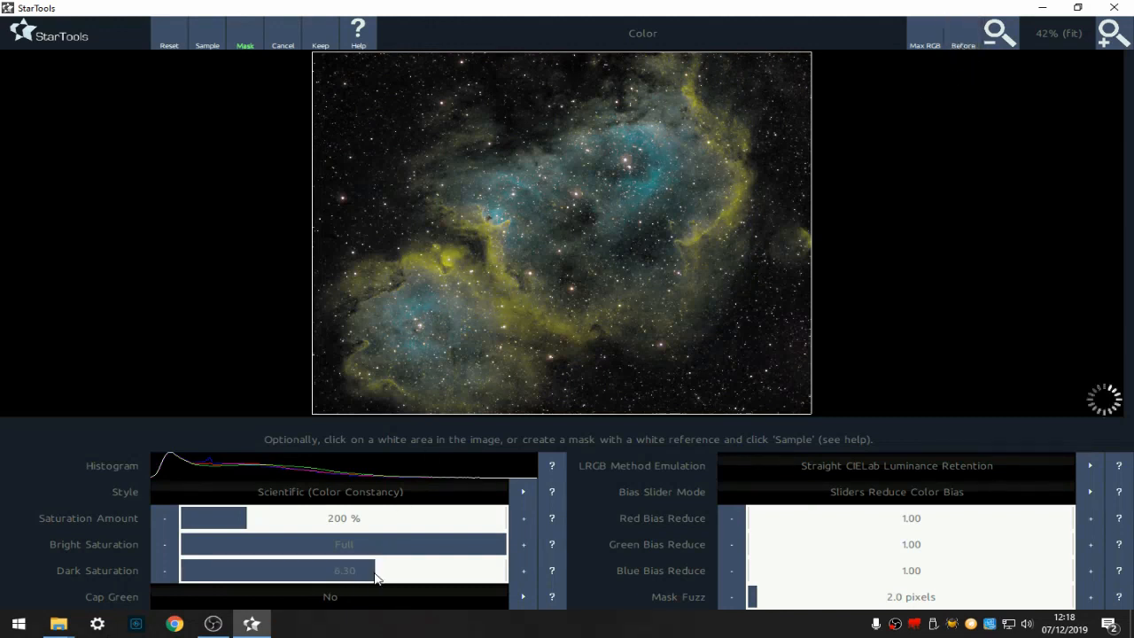
click(167, 567)
click(166, 567)
click(522, 597)
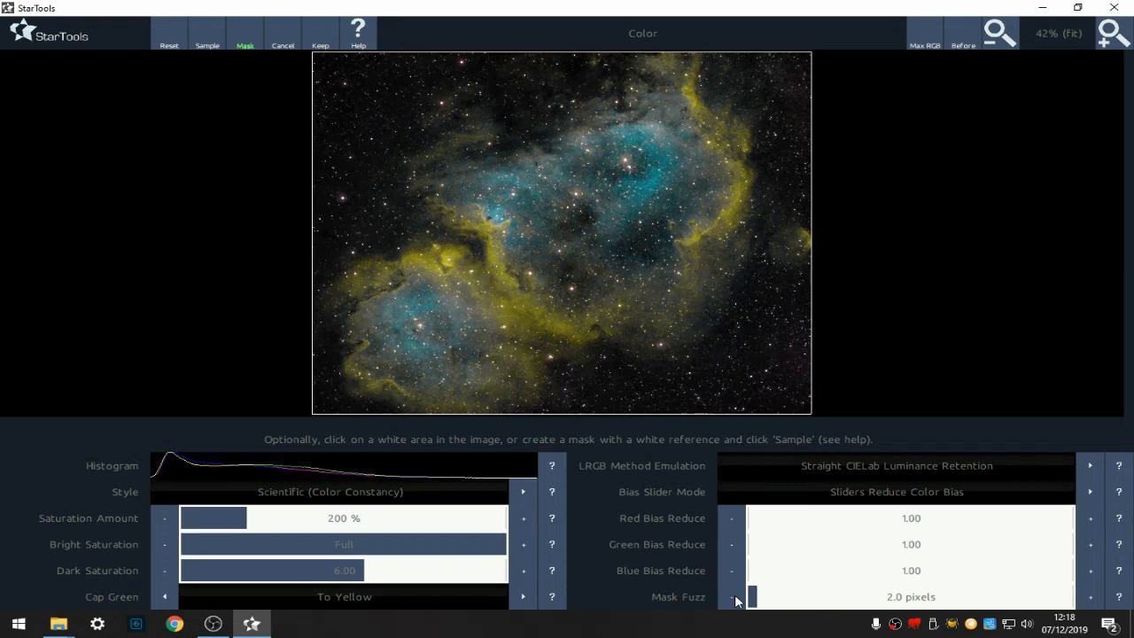
- Compare before and after, then set Green Bias Reduce to 1.23 and Blue Bias Reduce to 1.05
click(974, 34)
click(974, 34)
click(974, 33)
click(974, 34)
click(754, 552)
click(753, 573)
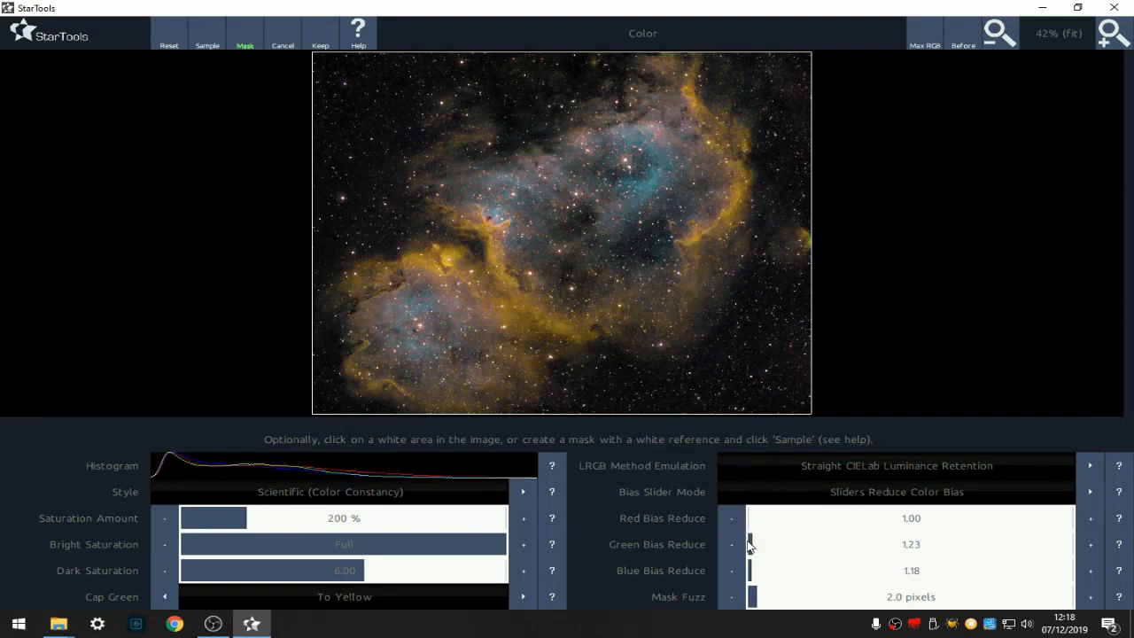
click(749, 574)
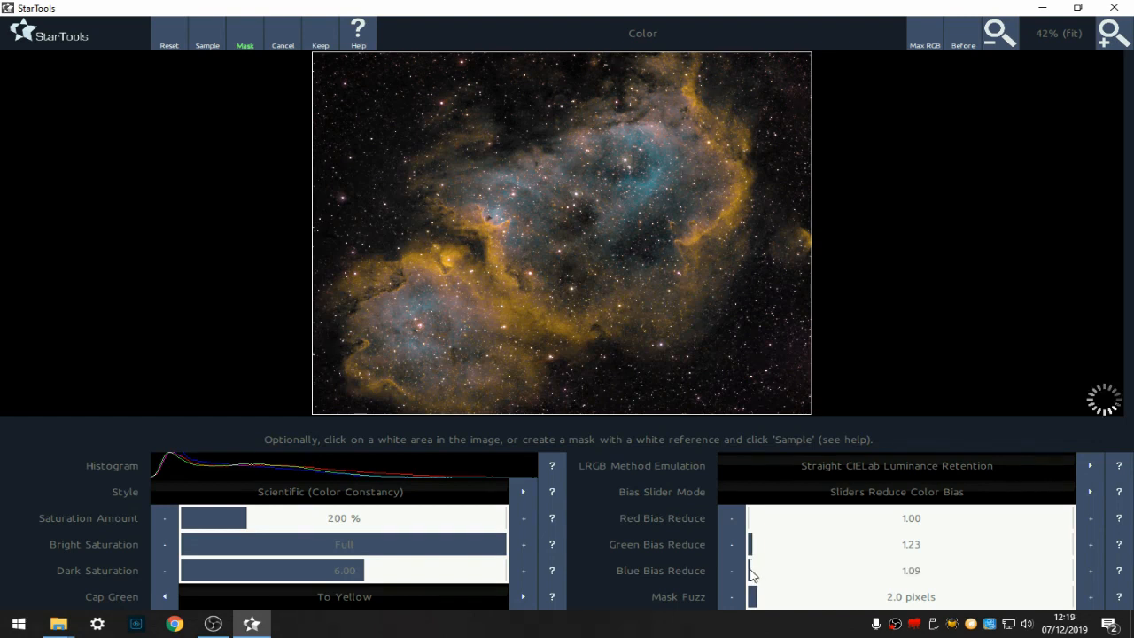
click(741, 572)
click(740, 574)
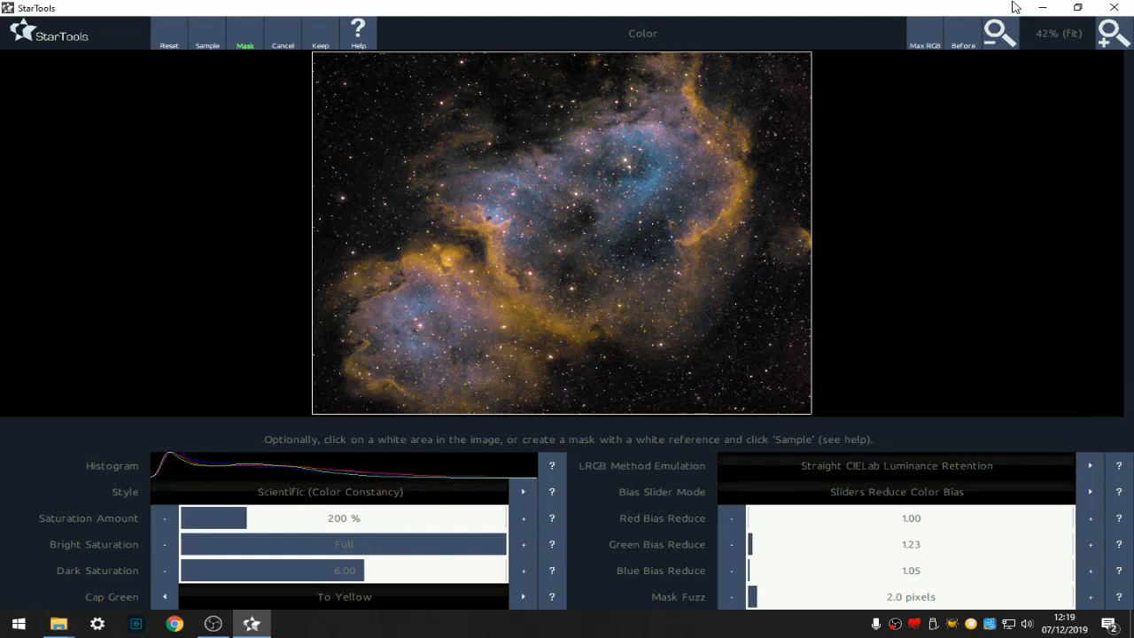
- Lower Green Bias Reduce to 1.15 and Blue Bias Reduce to 1.00 after comparing with the original
click(964, 35)
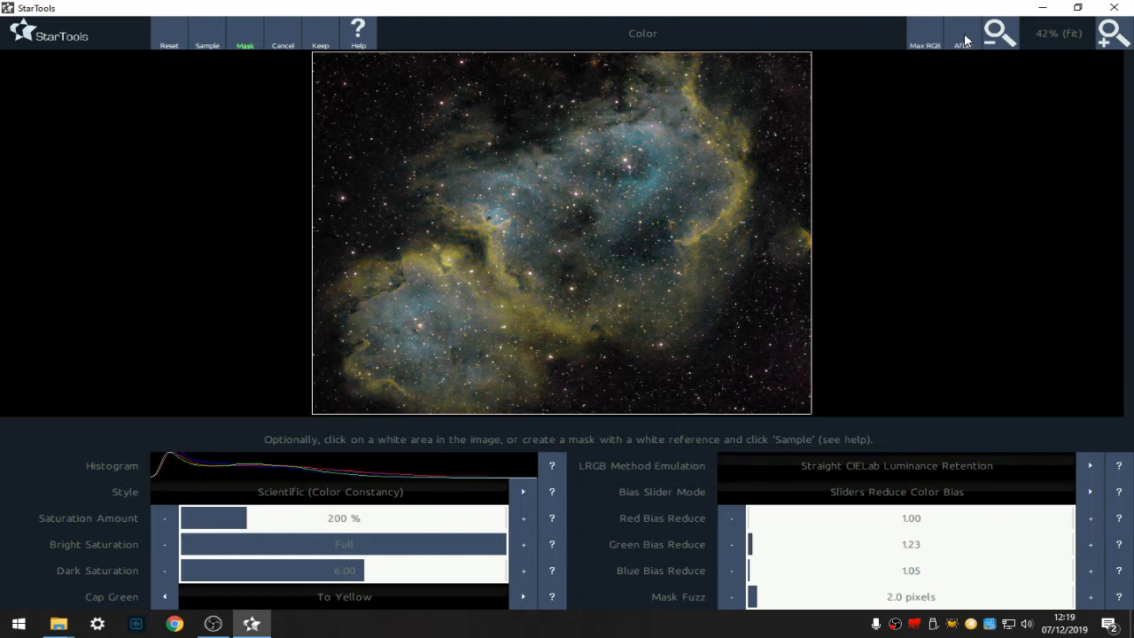
click(732, 546)
click(732, 546)
click(732, 546)
click(731, 545)
click(732, 545)
click(731, 546)
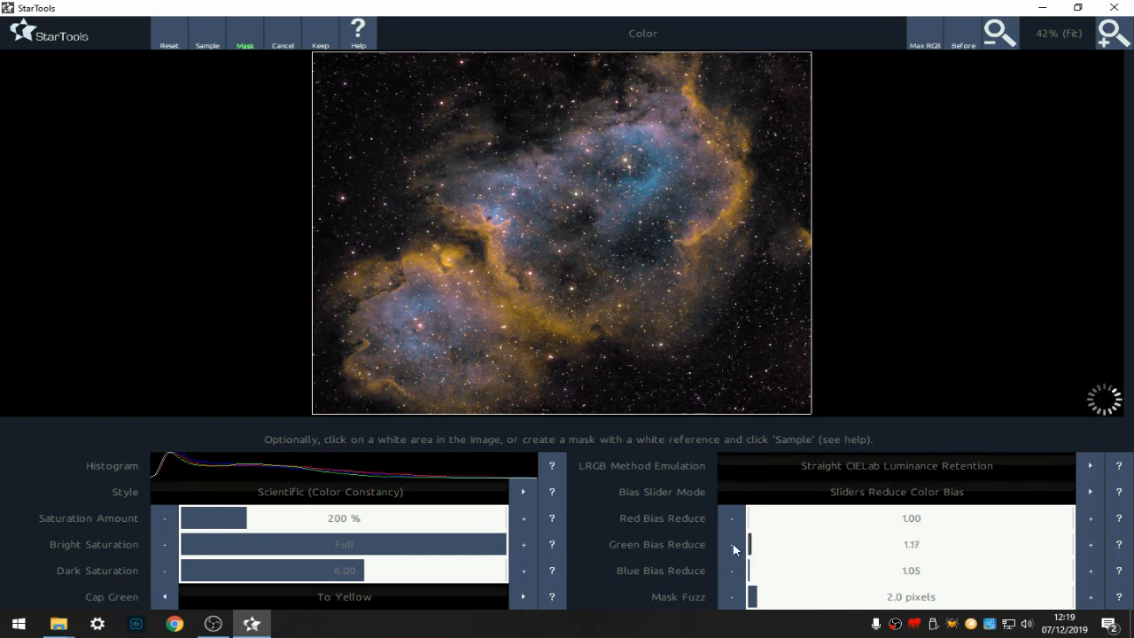
click(735, 572)
click(735, 571)
click(735, 571)
click(735, 572)
click(735, 572)
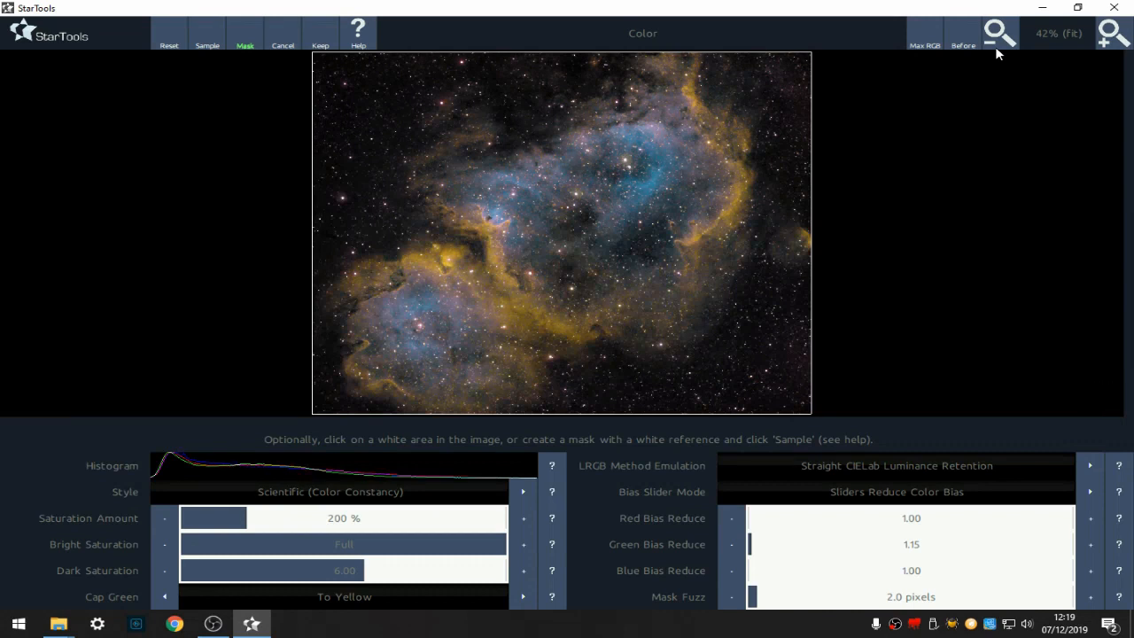
- Compare again, lower Green Bias Reduce a few more steps and keep the color result
click(965, 39)
click(965, 39)
click(732, 544)
click(732, 543)
click(733, 543)
click(321, 40)
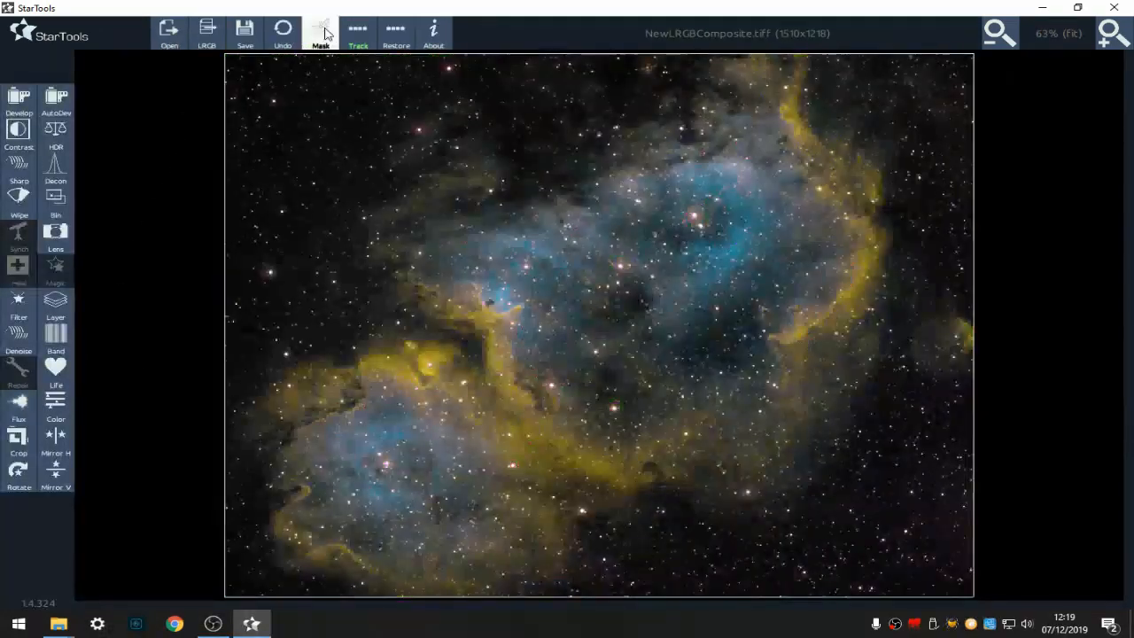
- Invert the mask back to cover the stars and keep it
click(321, 34)
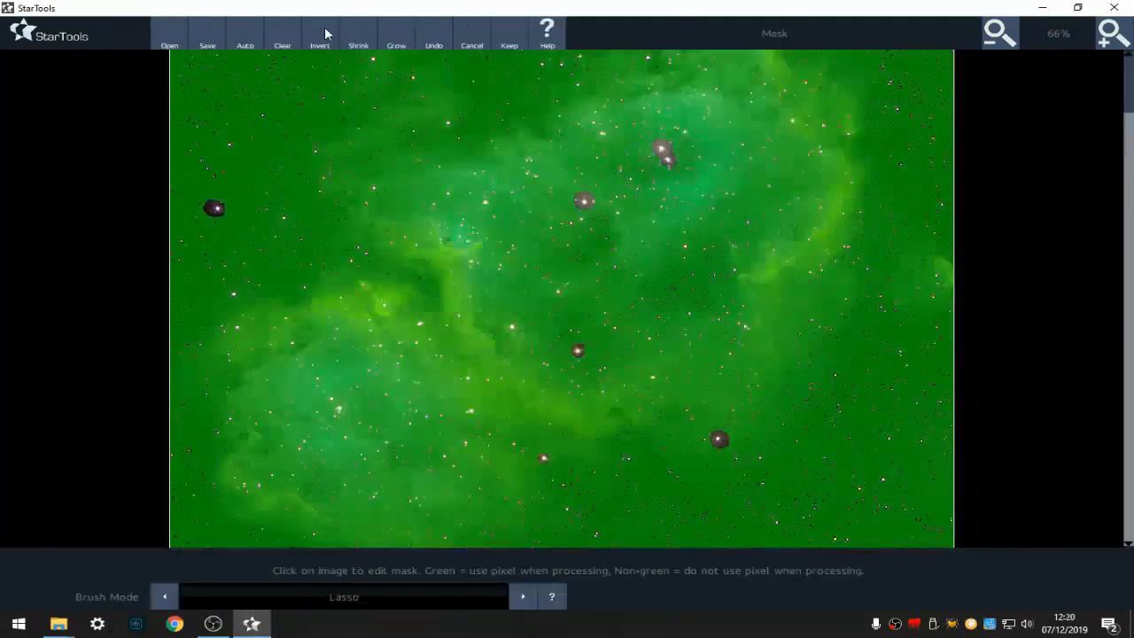
click(508, 37)
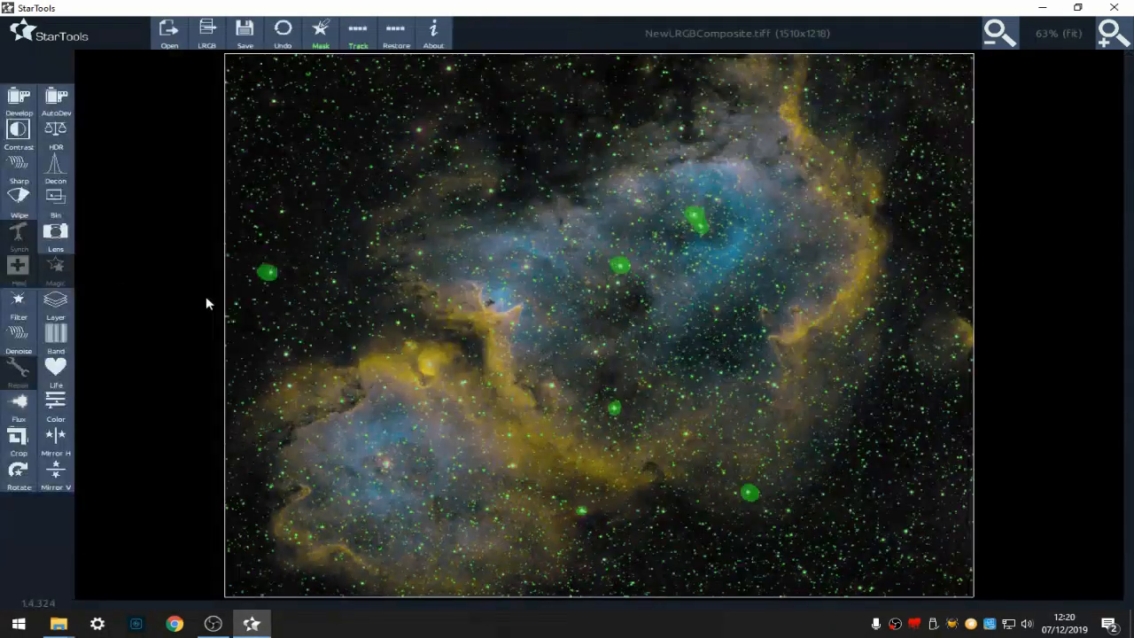
- Open Color on the star-masked image and set Saturation Amount to 100 %, Dark Saturation to 1.00 and Mask Fuzz to 2.0 pixels
click(49, 409)
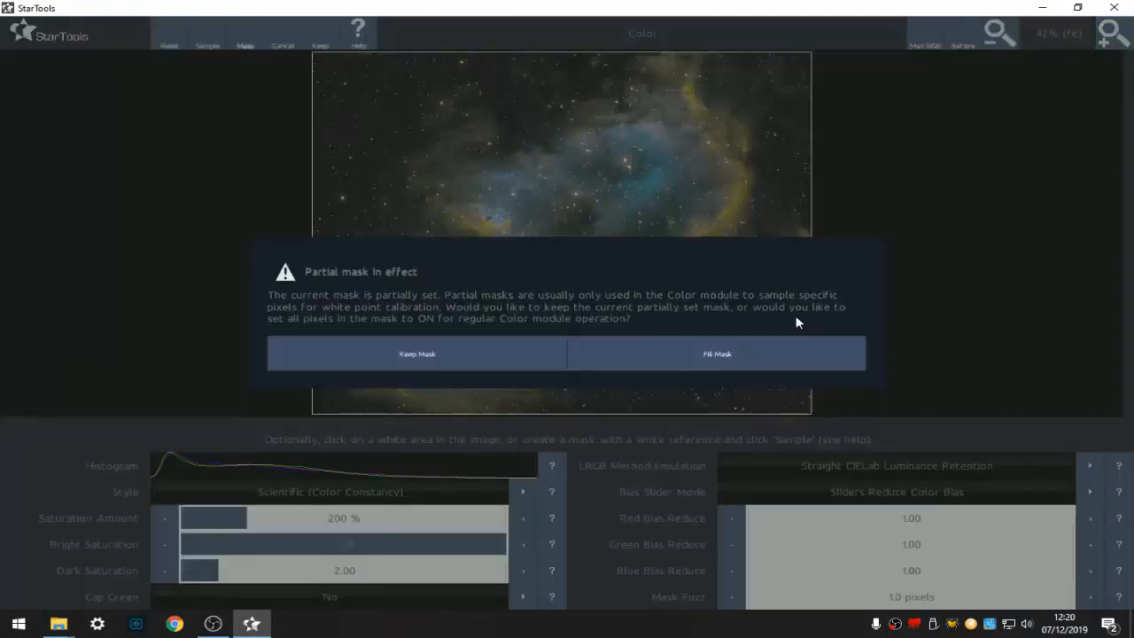
click(508, 360)
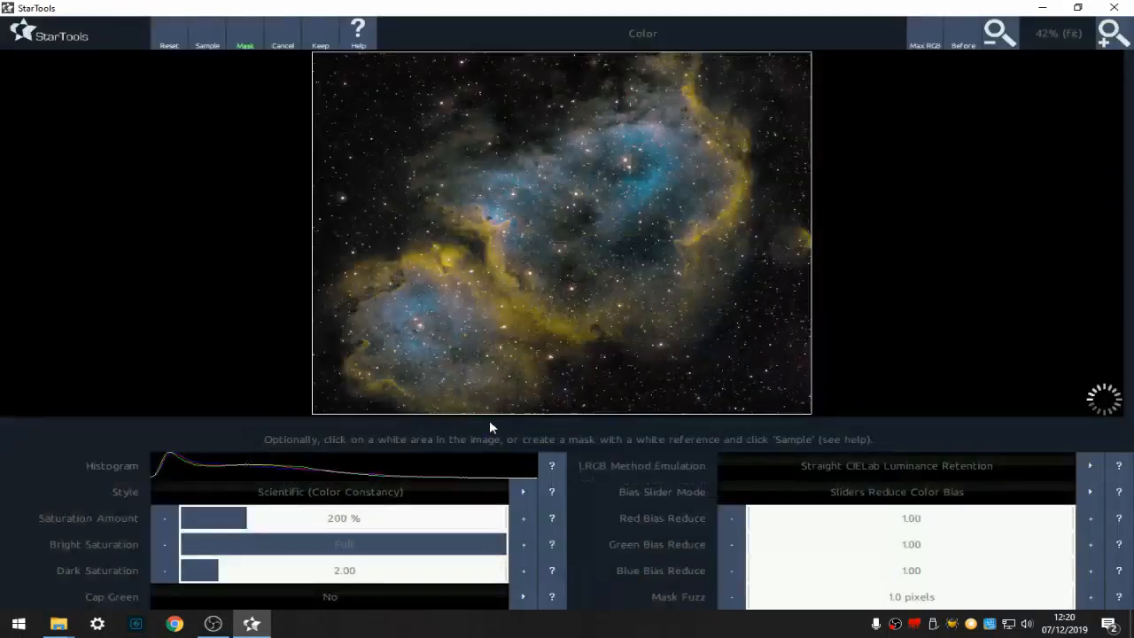
click(218, 524)
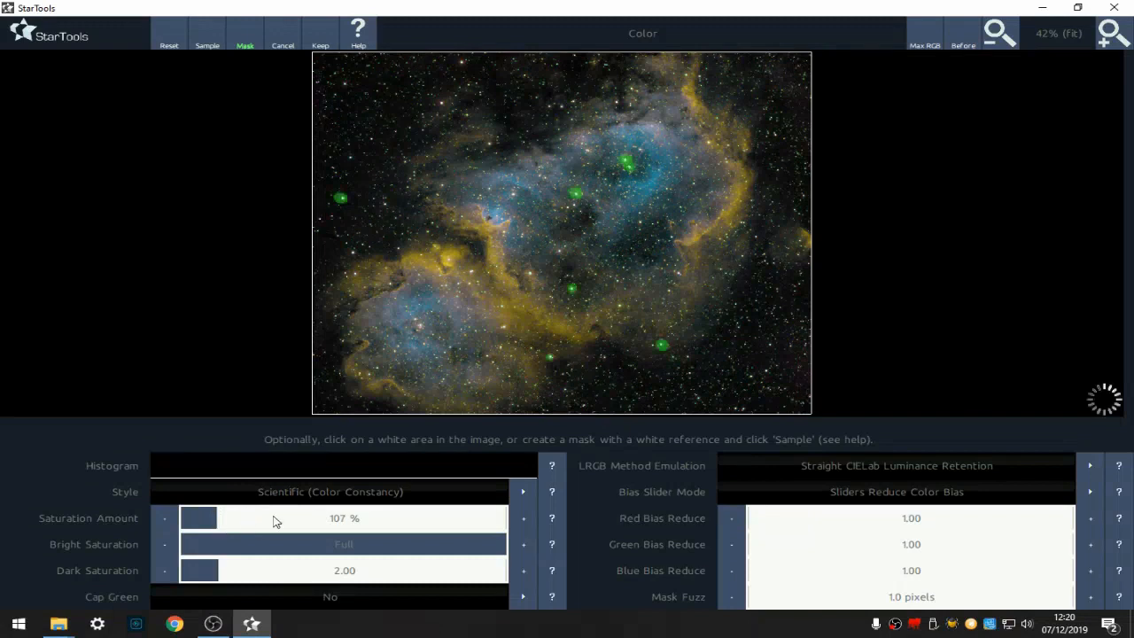
click(157, 518)
click(158, 522)
click(157, 522)
click(157, 521)
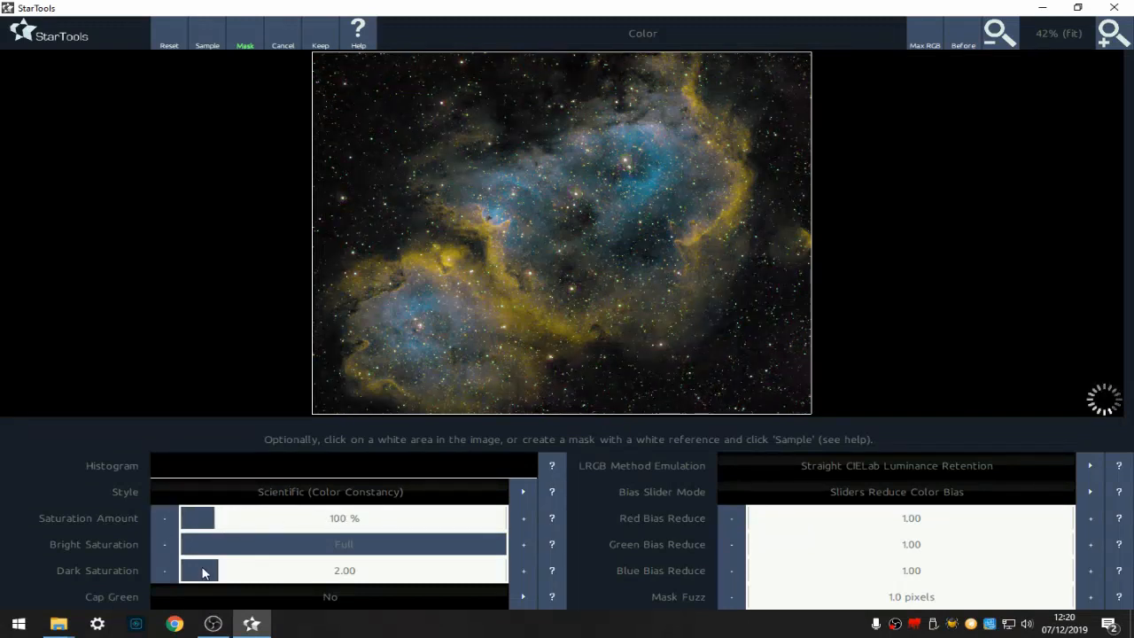
drag(202, 574, 177, 573)
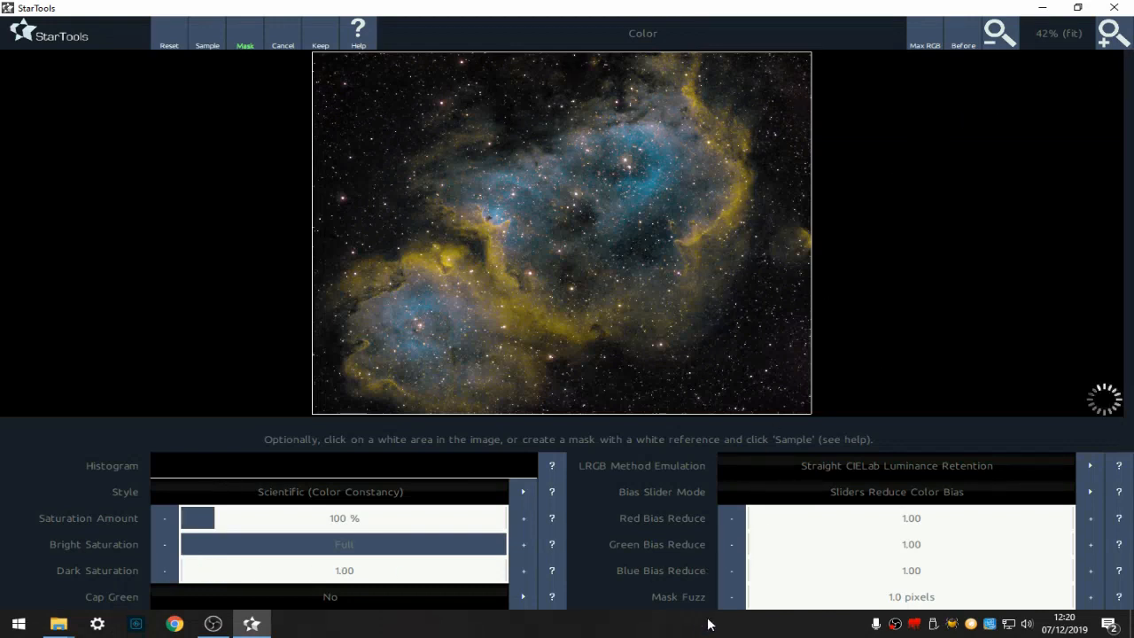
click(754, 596)
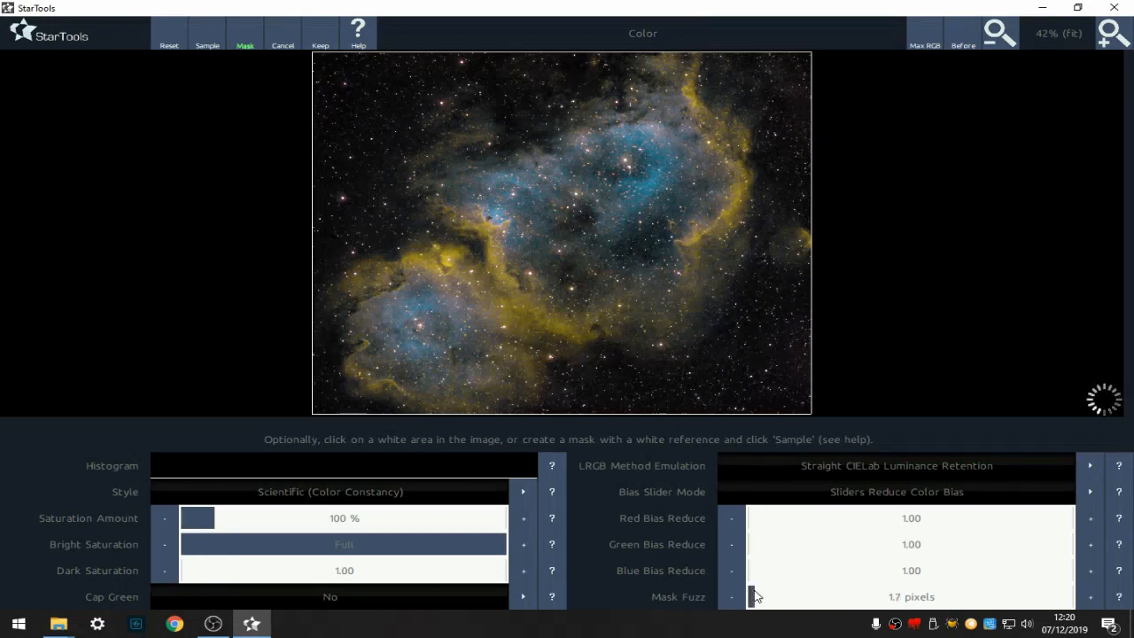
click(1089, 596)
click(1089, 596)
- Compare the stars with the original up close and set Red Bias Reduce to 1.15
click(1120, 41)
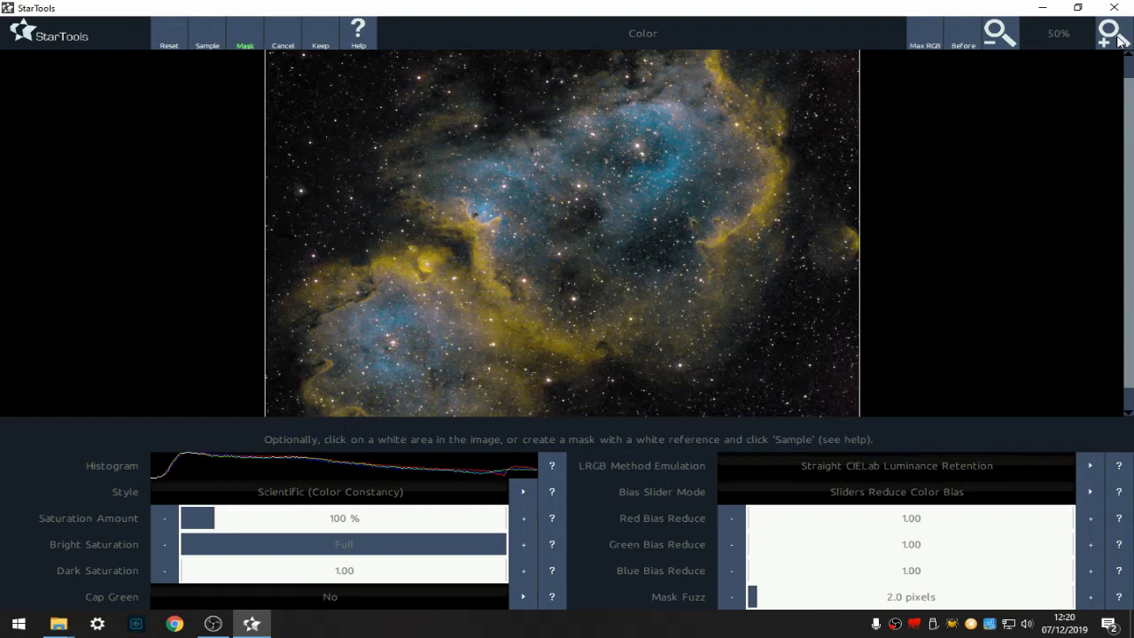
click(975, 39)
click(975, 39)
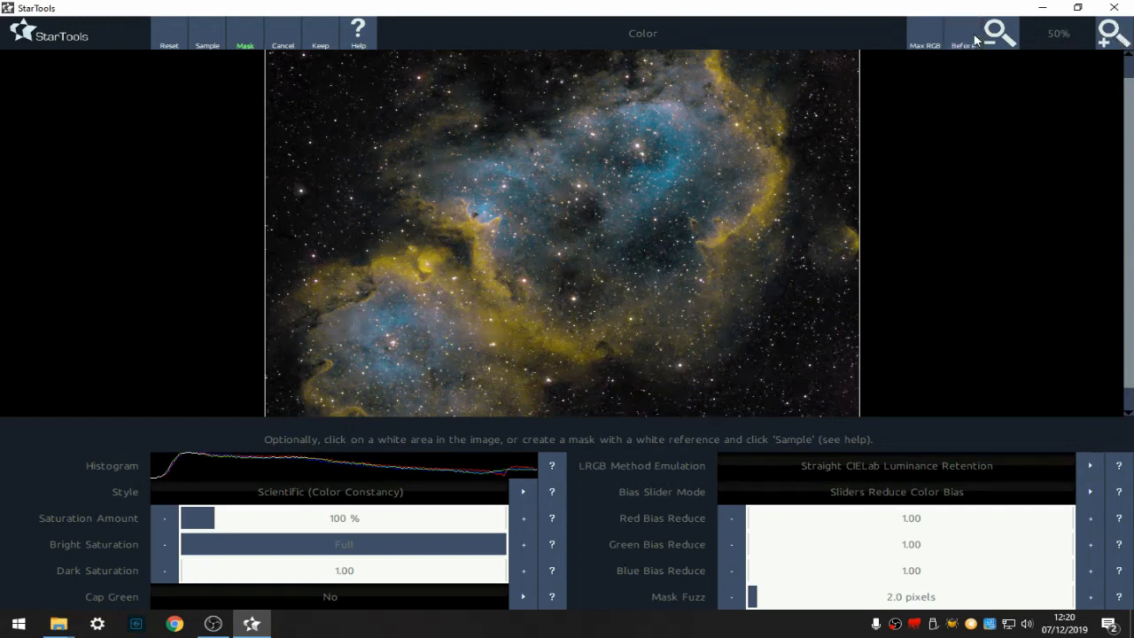
click(1113, 33)
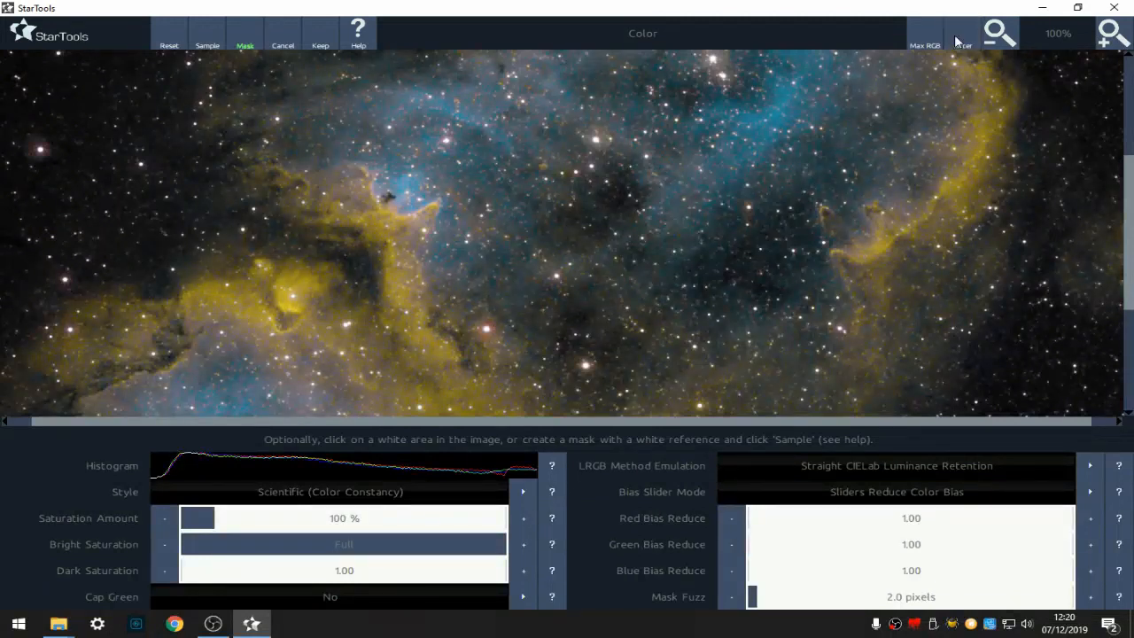
click(751, 518)
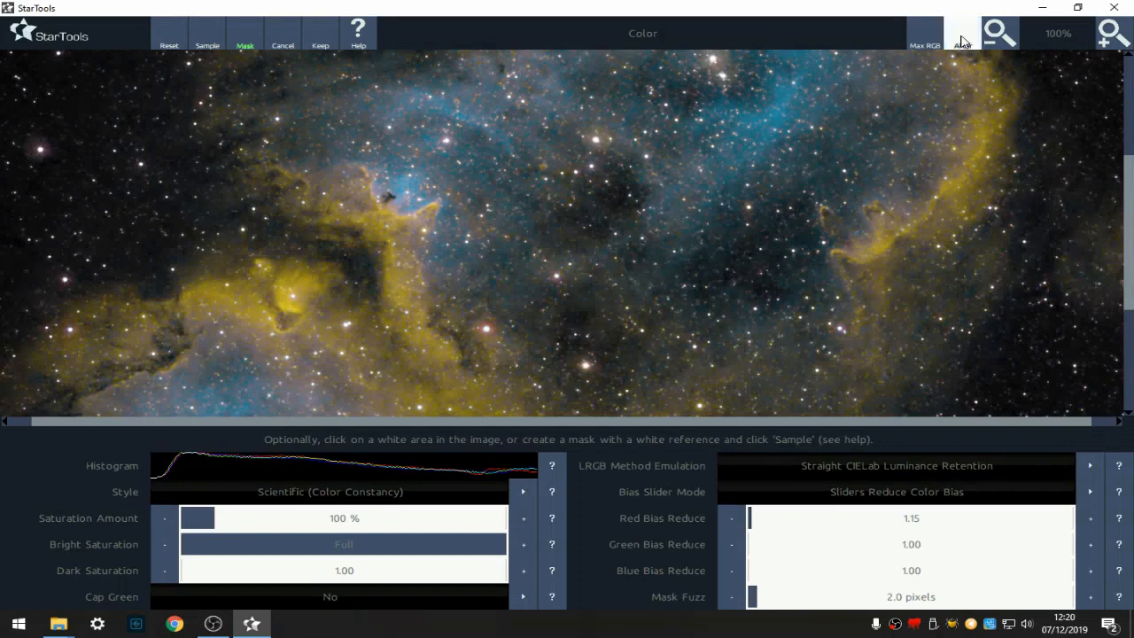
- Inspect the stars at higher zoom and set Saturation Amount to 200 %
scroll(1129, 154, up, 5)
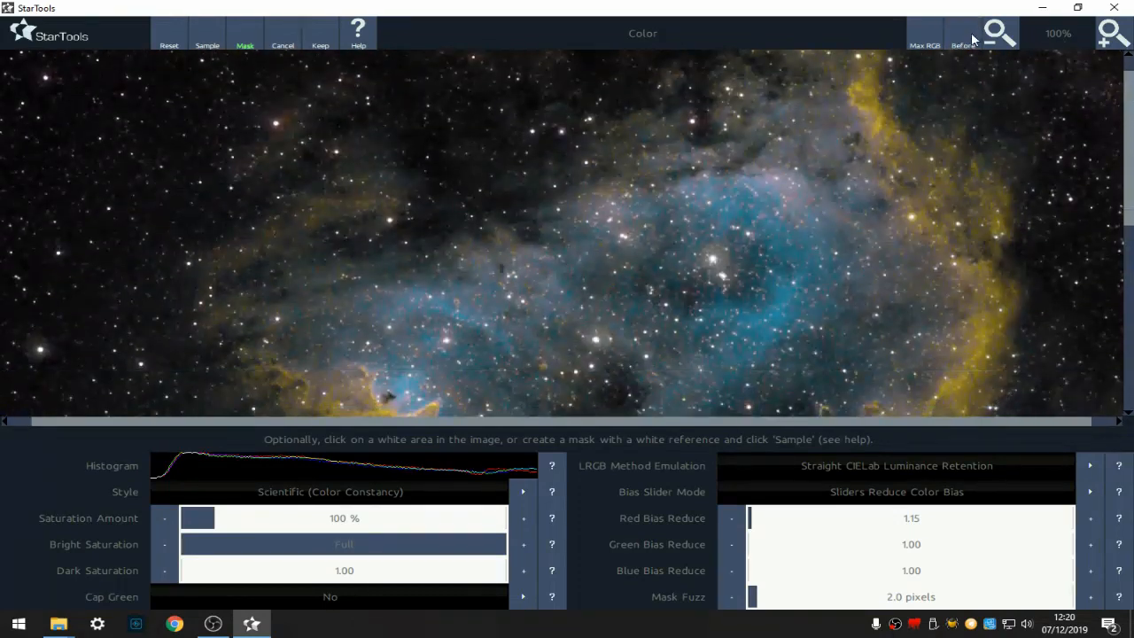
click(1107, 36)
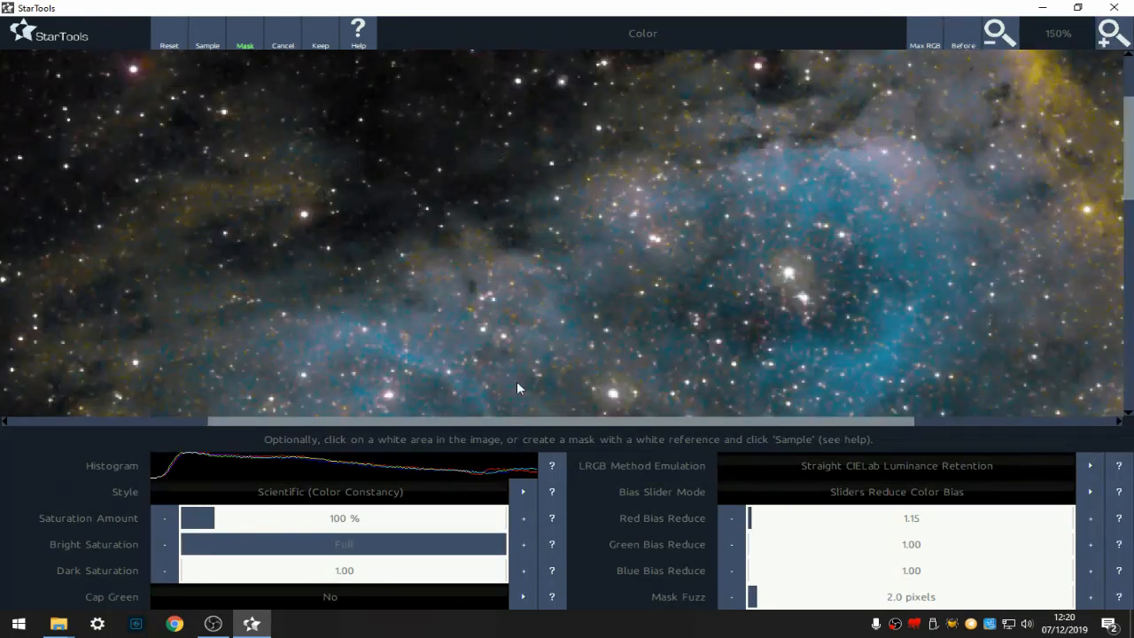
click(184, 528)
click(232, 526)
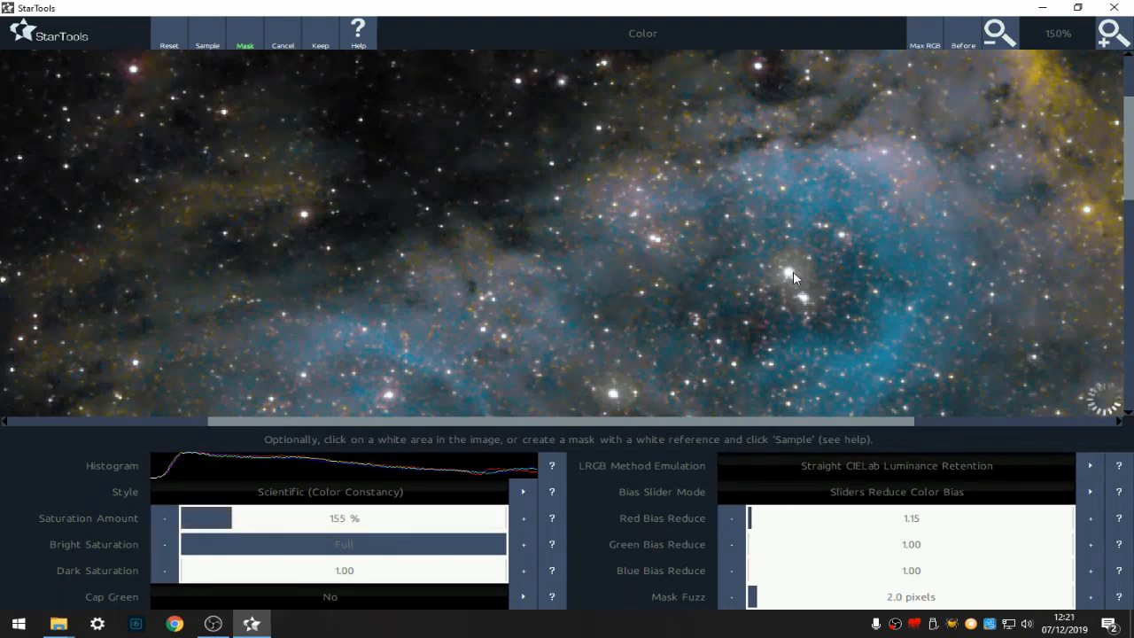
click(990, 34)
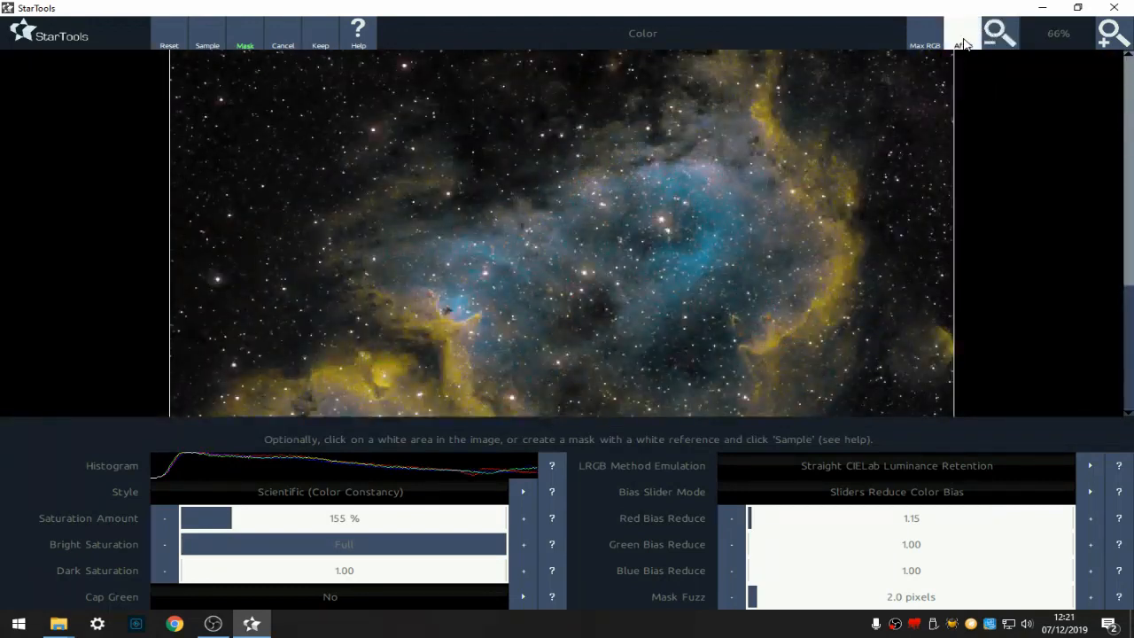
click(249, 521)
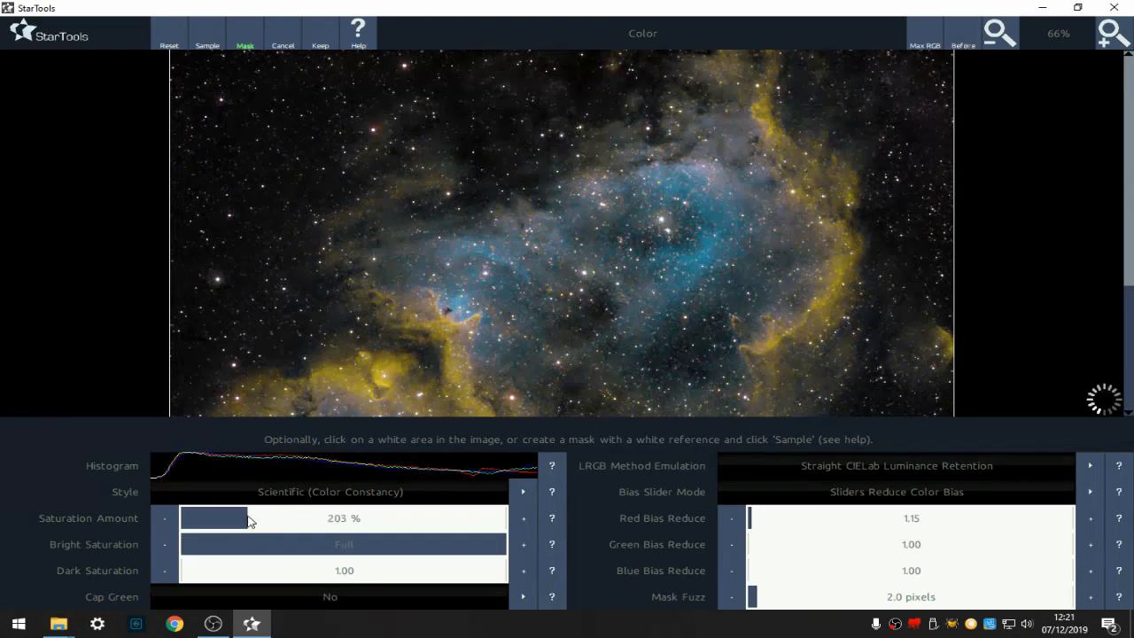
click(164, 518)
click(163, 518)
- Compare with the original and inspect the star mask close up before returning to Color
click(1103, 35)
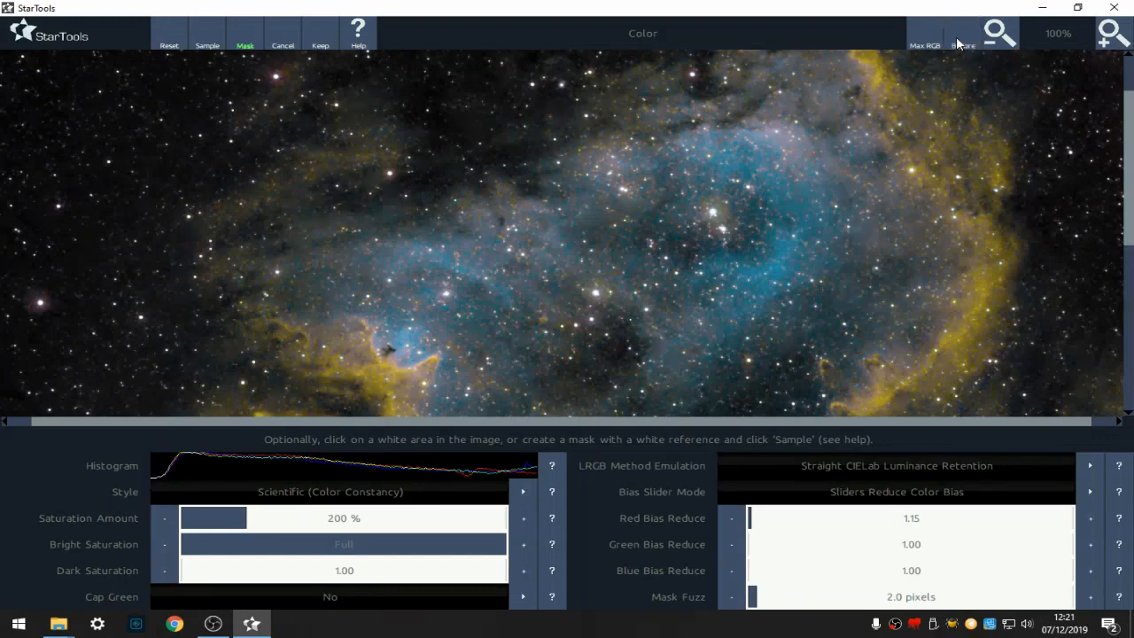
click(1000, 35)
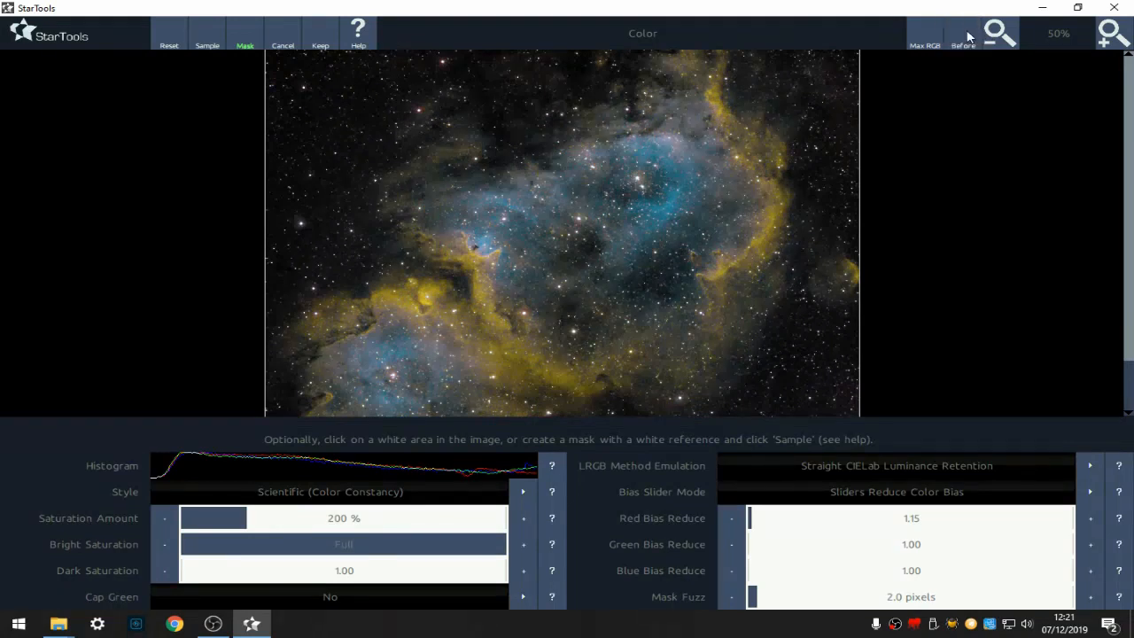
click(962, 36)
click(245, 45)
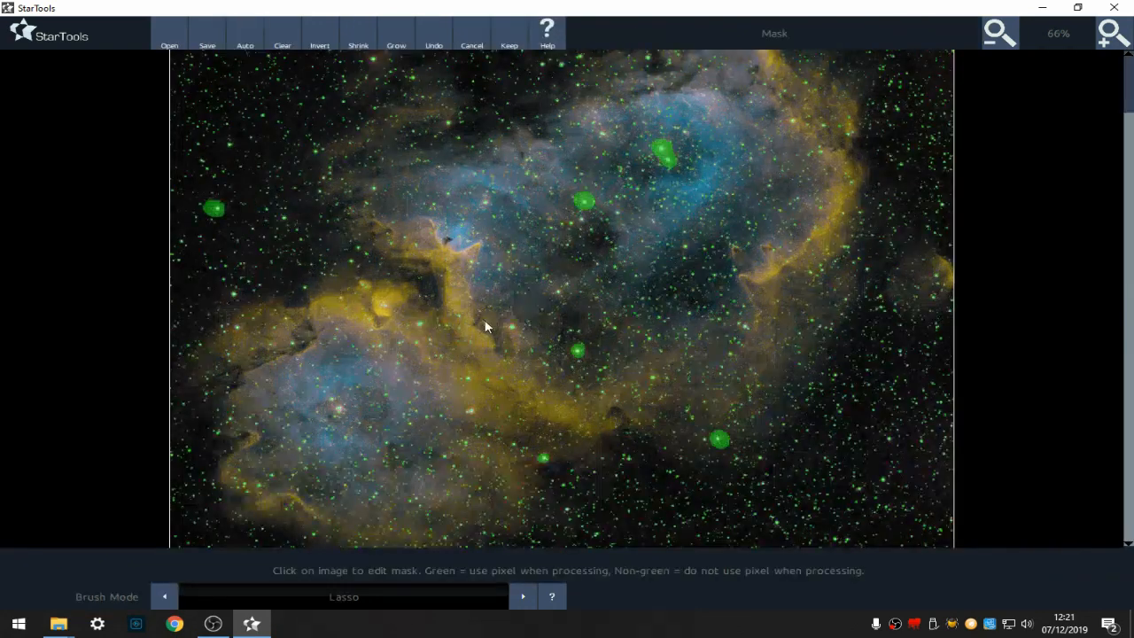
click(1110, 43)
click(1111, 43)
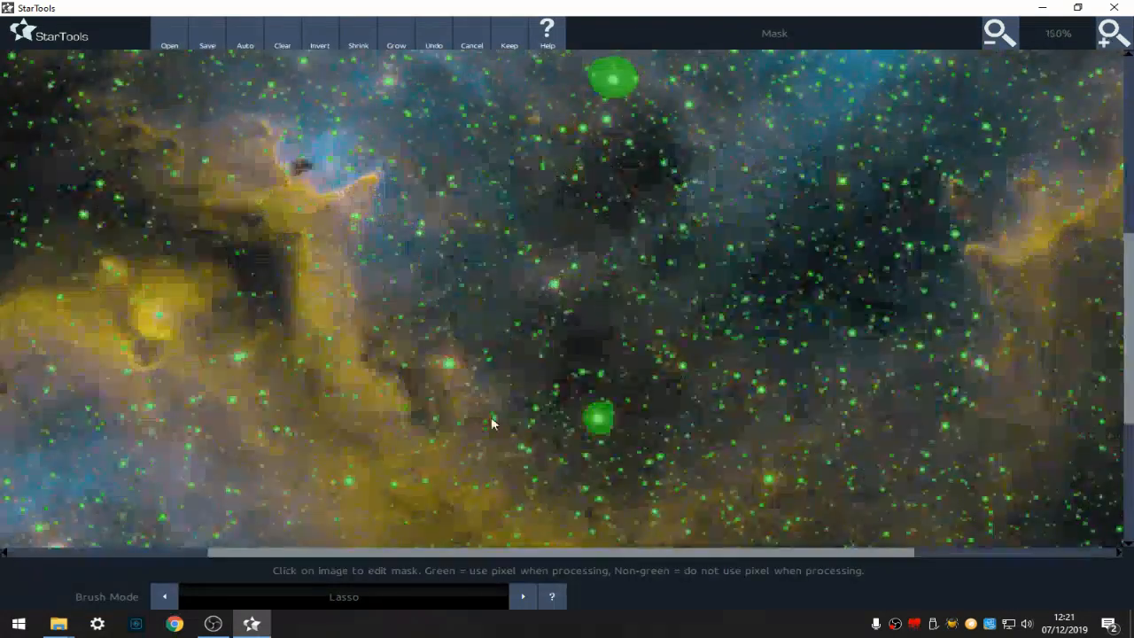
click(449, 358)
click(511, 37)
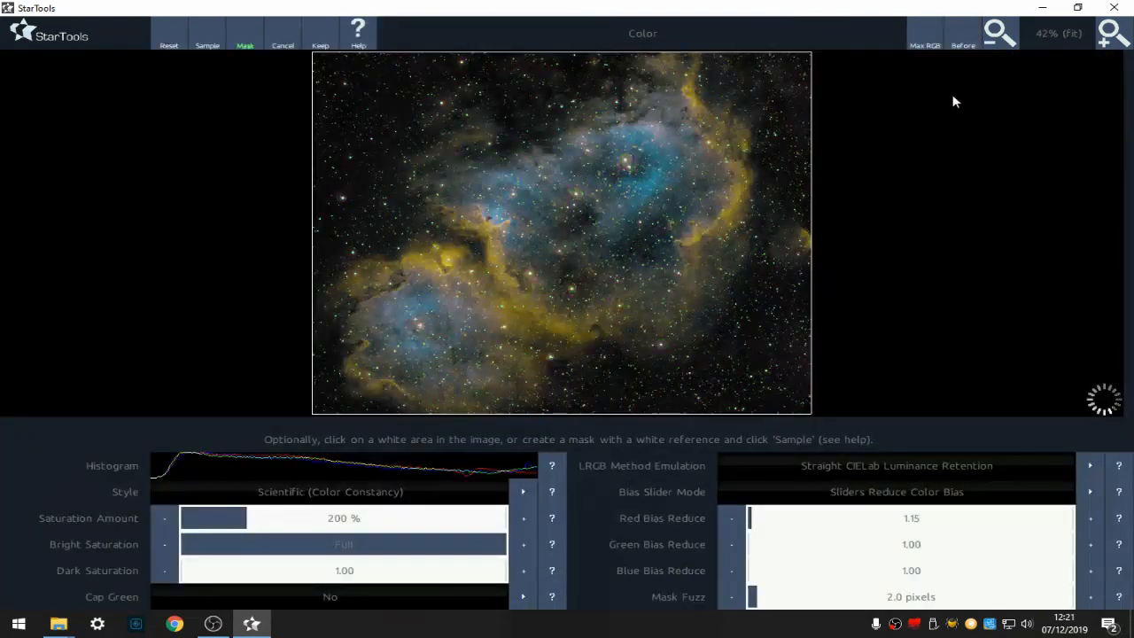
- Lower Red Bias Reduce to 1.10 and set Dark Saturation to 1.60, comparing with the original
click(1110, 31)
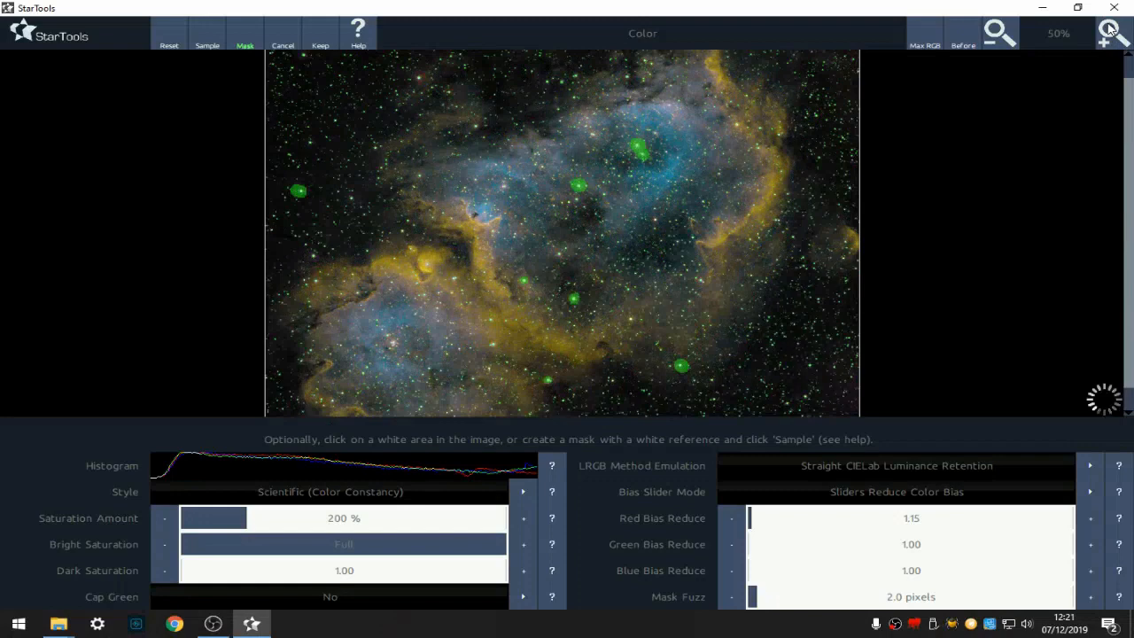
click(1111, 31)
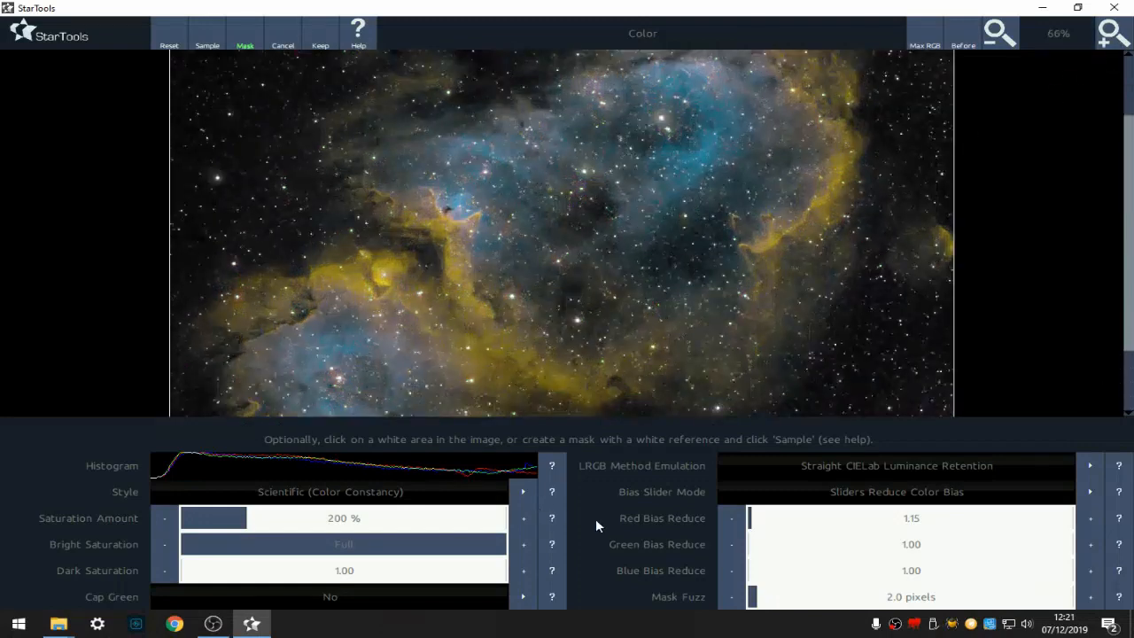
click(743, 525)
click(203, 578)
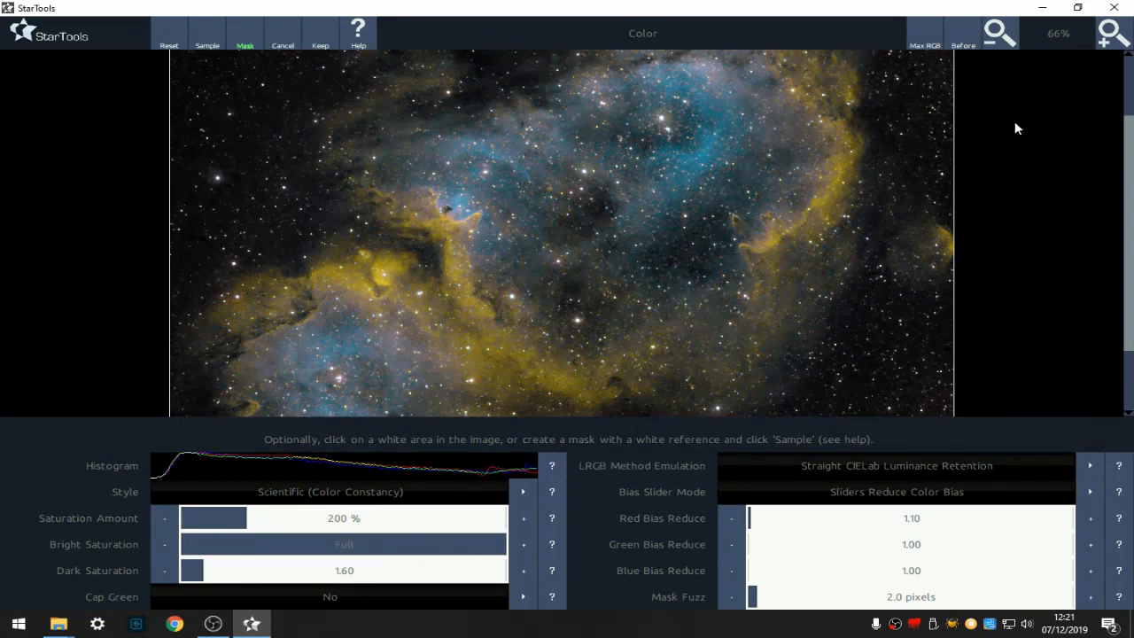
click(969, 42)
- Keep the star color result and save the image as NewLRGBComposite2.tiff
click(331, 37)
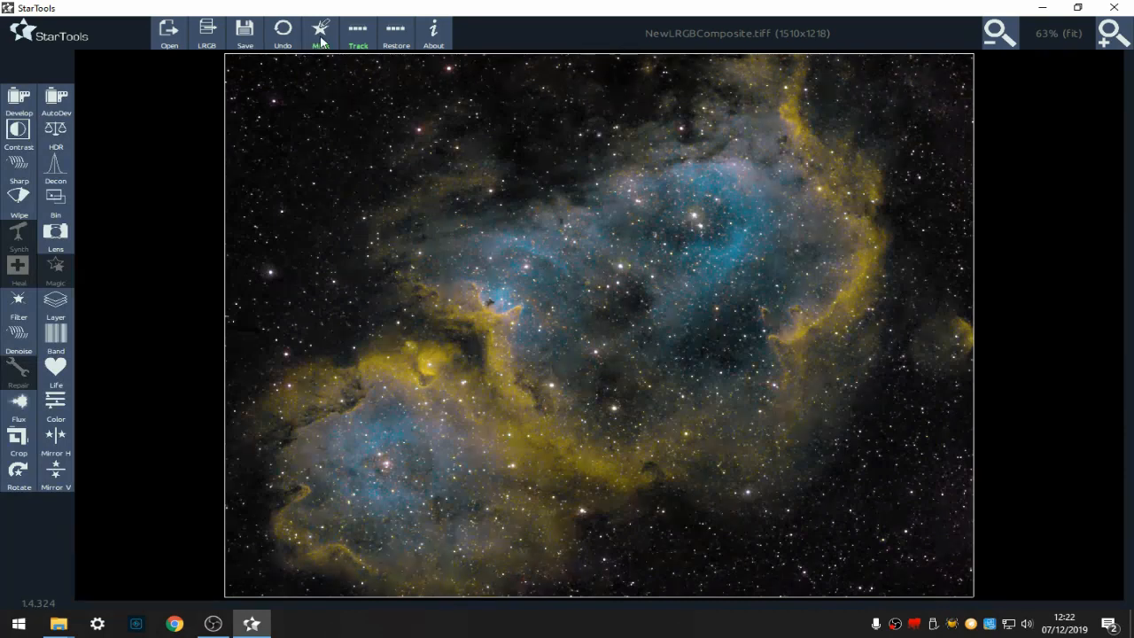
click(248, 32)
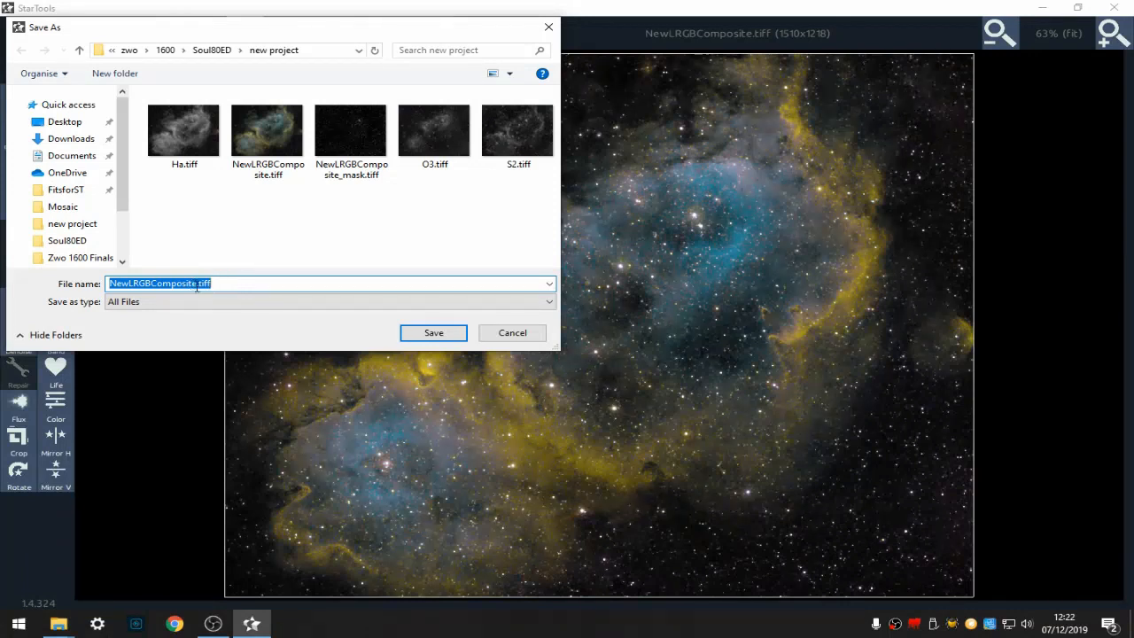
click(196, 283)
text(2)
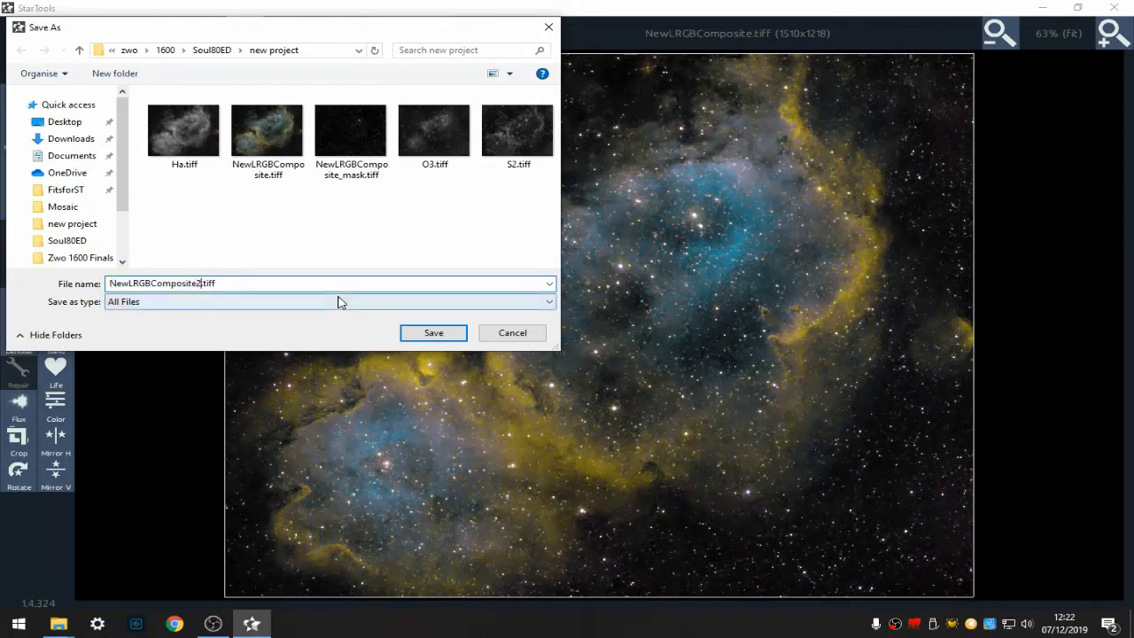
click(434, 332)
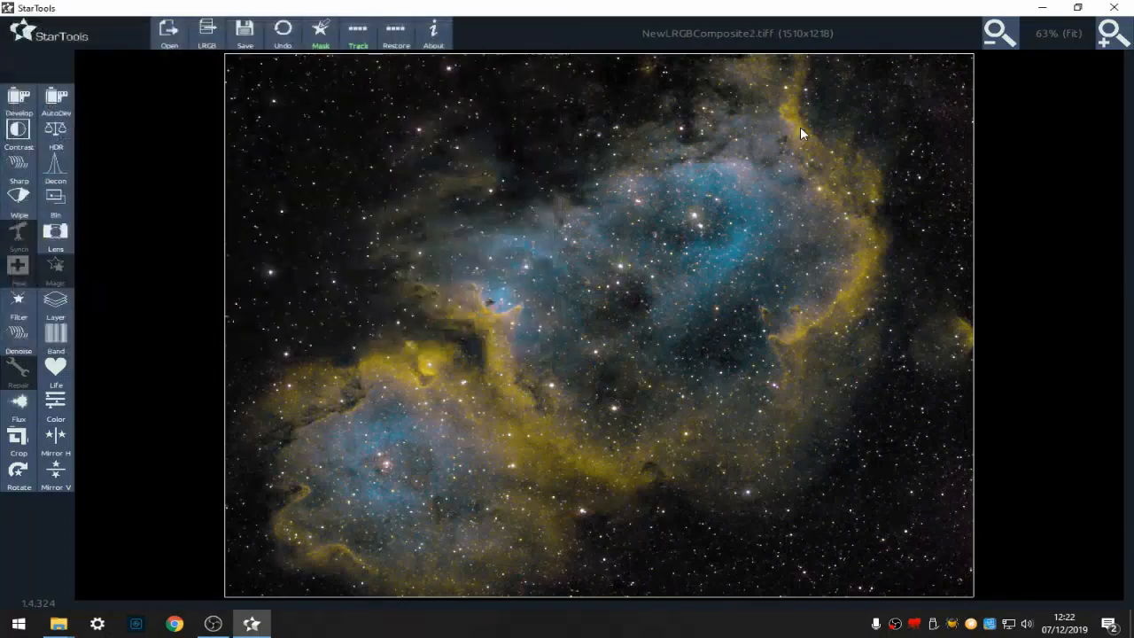
- Close StarTools and open NewLRGBComposite2.tiff from the Soul80ED new project folder in Digital Photo Professional
click(1118, 11)
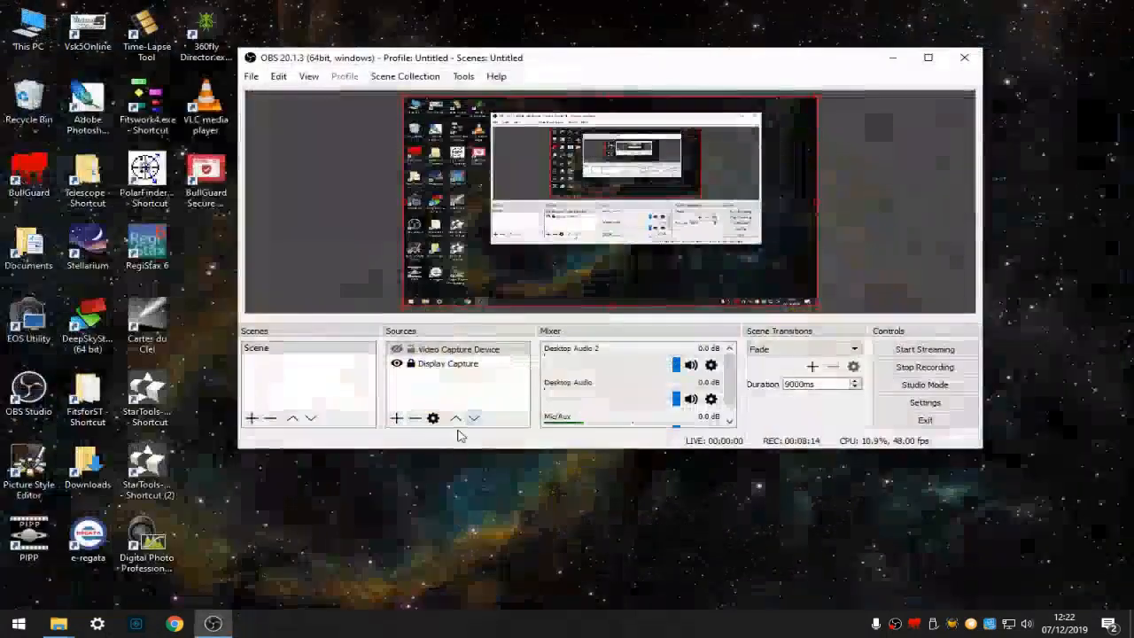
click(140, 545)
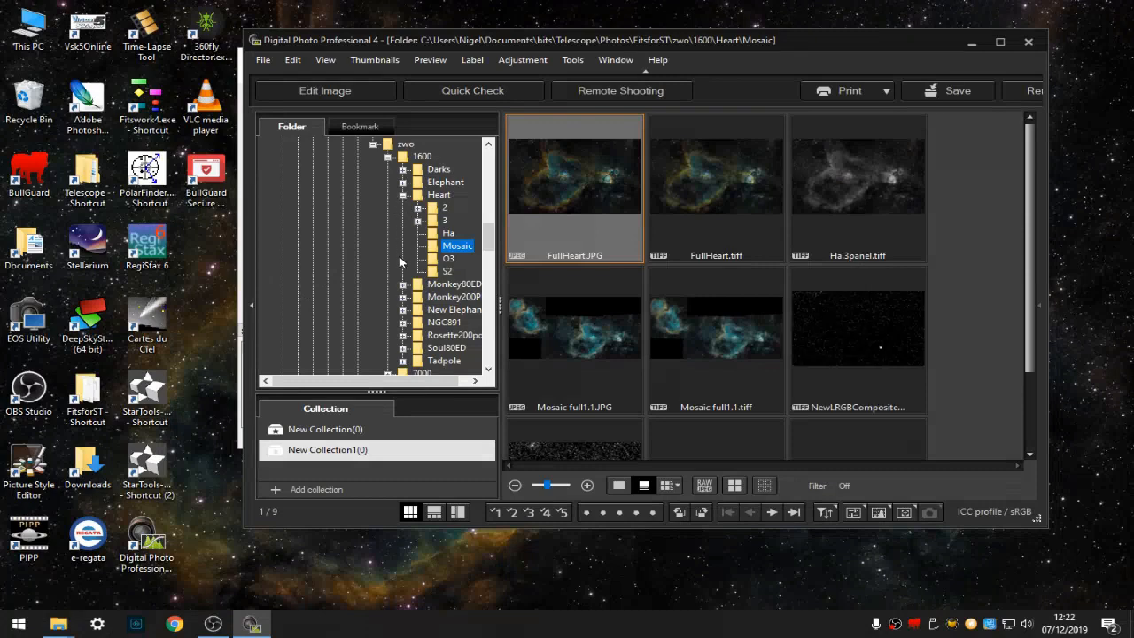
click(402, 348)
click(440, 309)
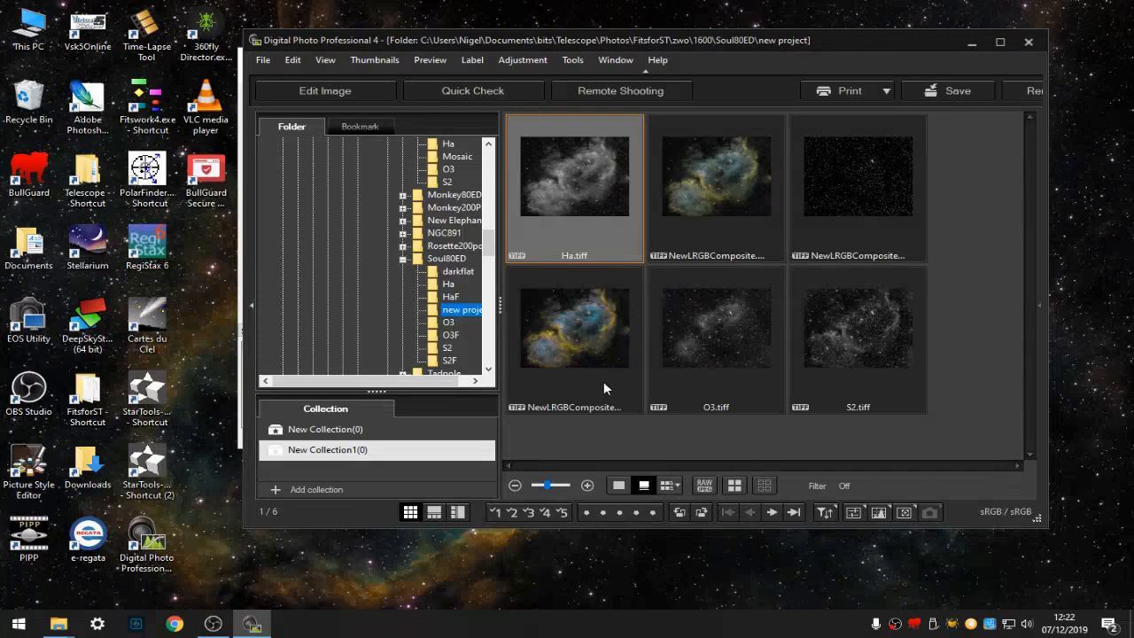
double_click(608, 349)
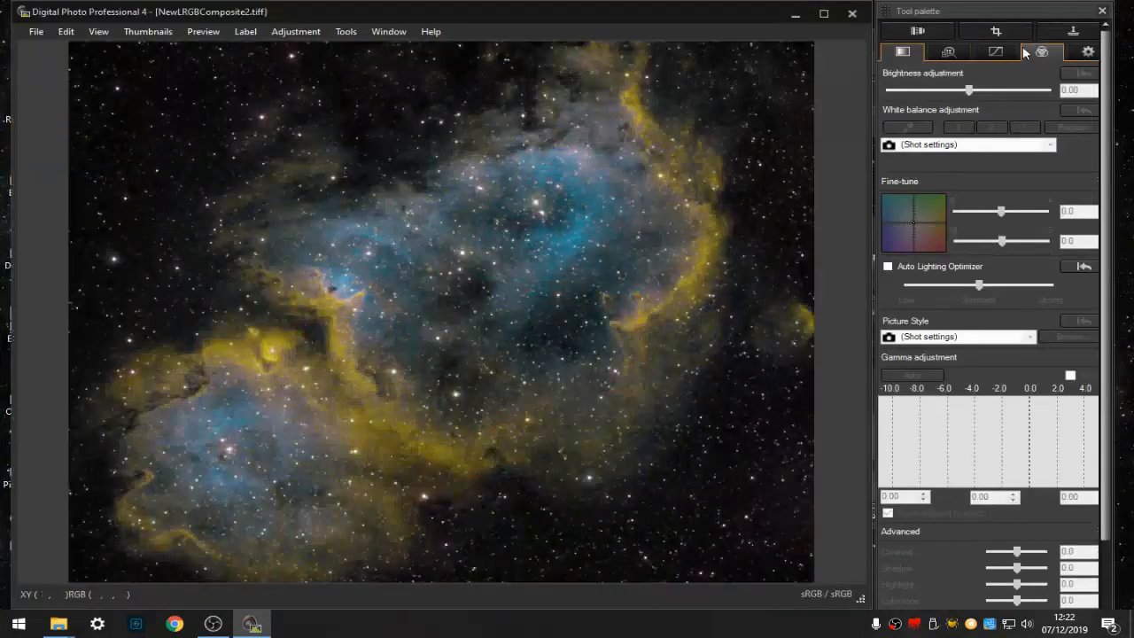
- In color adjustment, set Yellow to hue -17, saturation 3, lightness -2 and Aqua to hue 1, saturation 2, lightness 3
click(1042, 51)
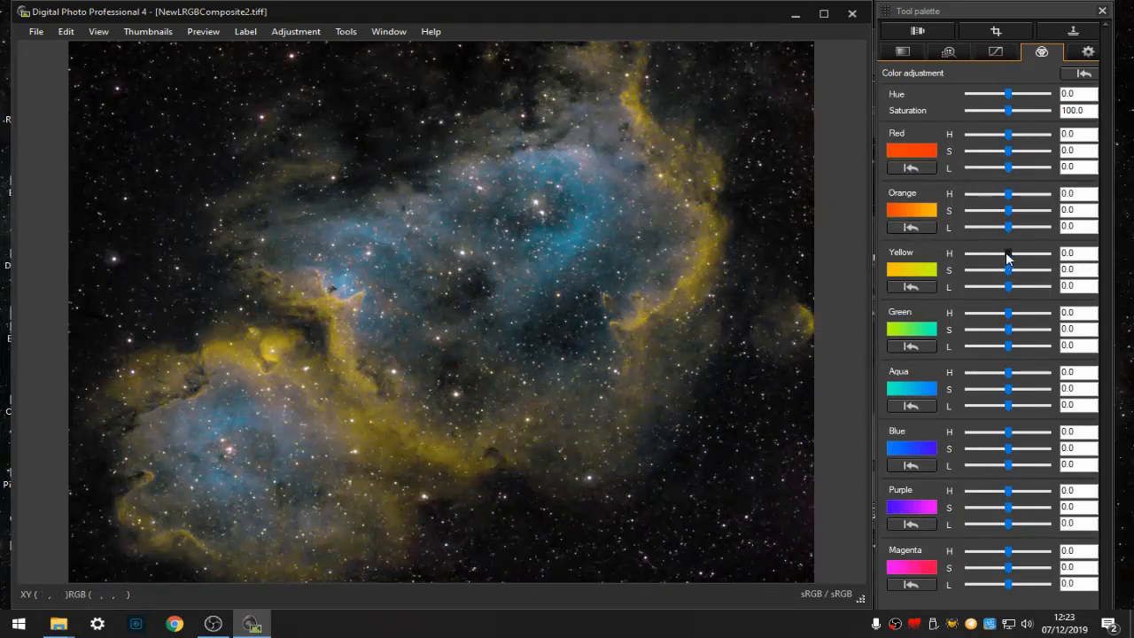
drag(1007, 257, 962, 254)
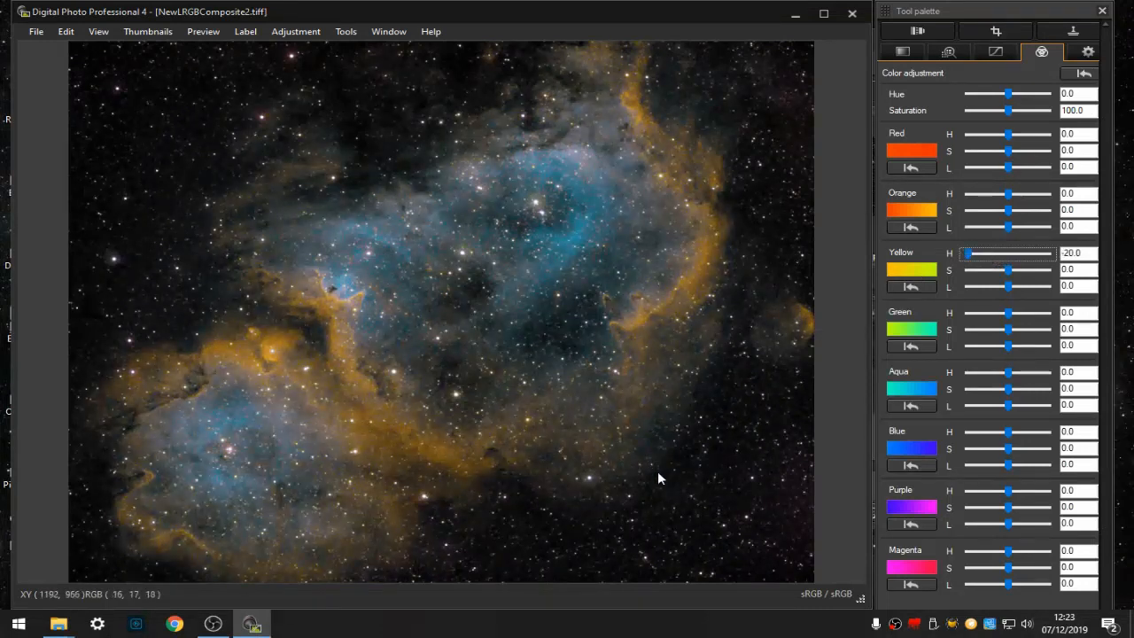
drag(970, 255, 1021, 288)
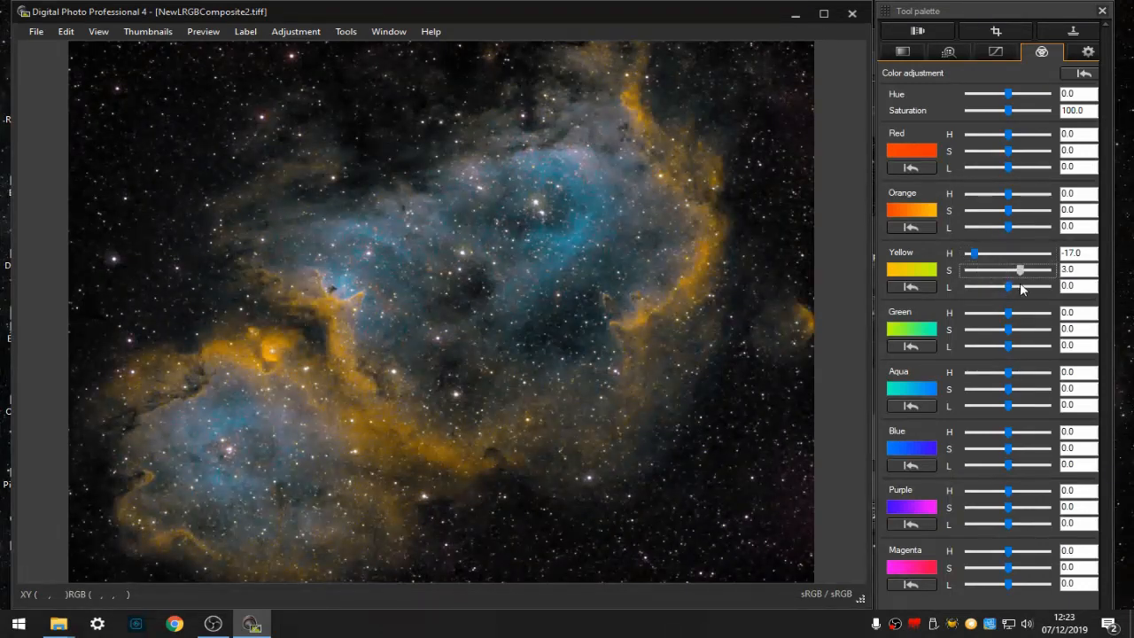
click(1010, 287)
drag(1017, 302, 1002, 294)
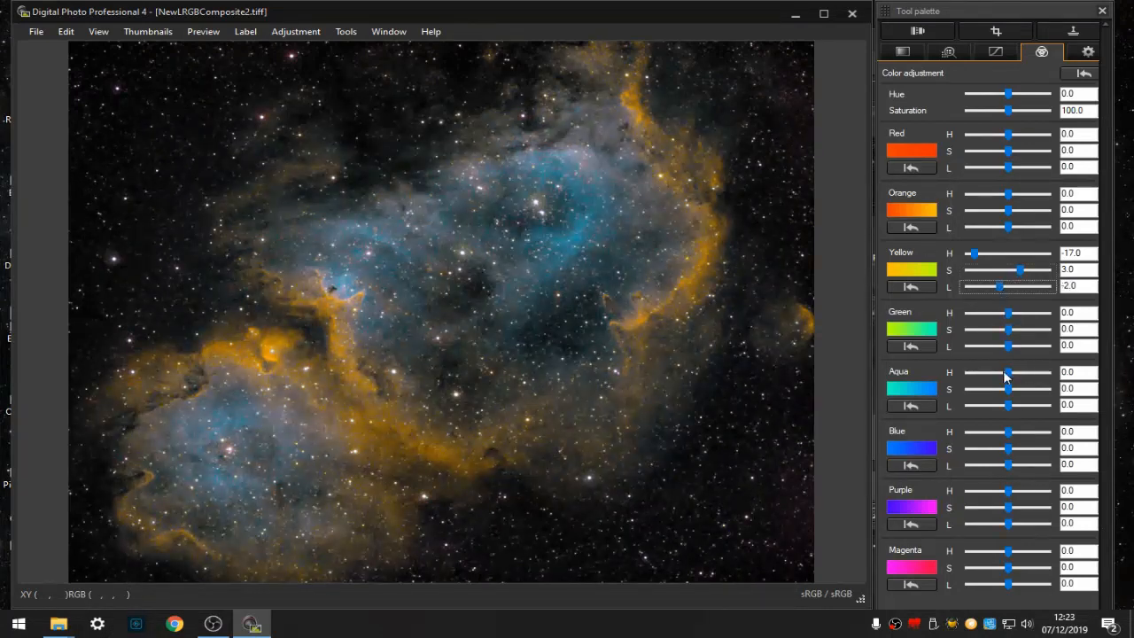
drag(1007, 376, 940, 379)
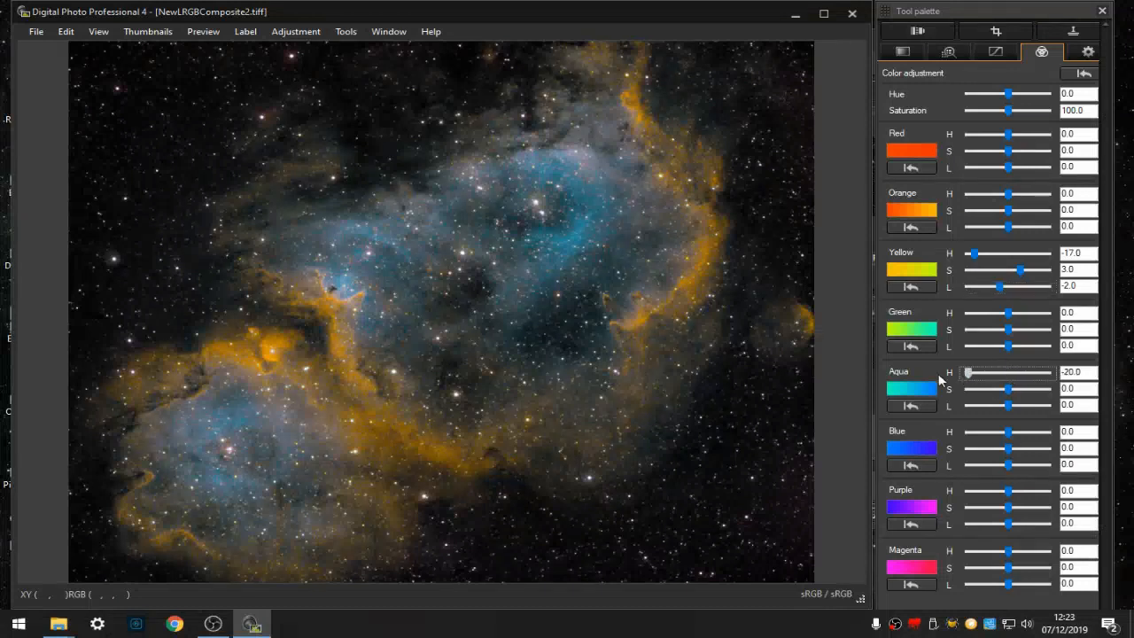
drag(1012, 372, 1020, 406)
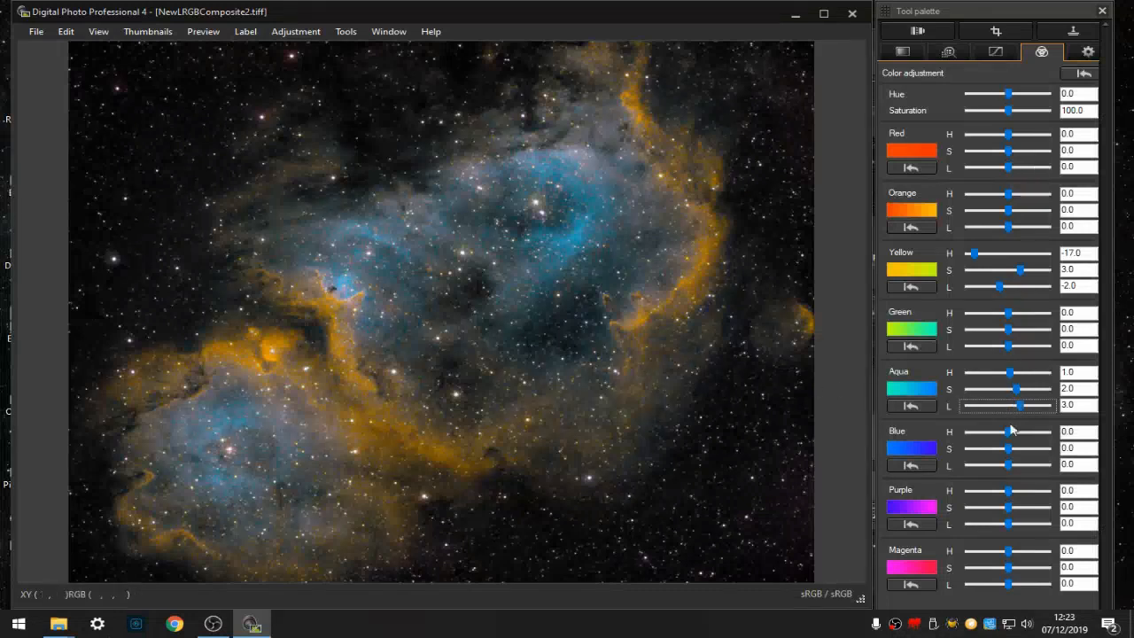